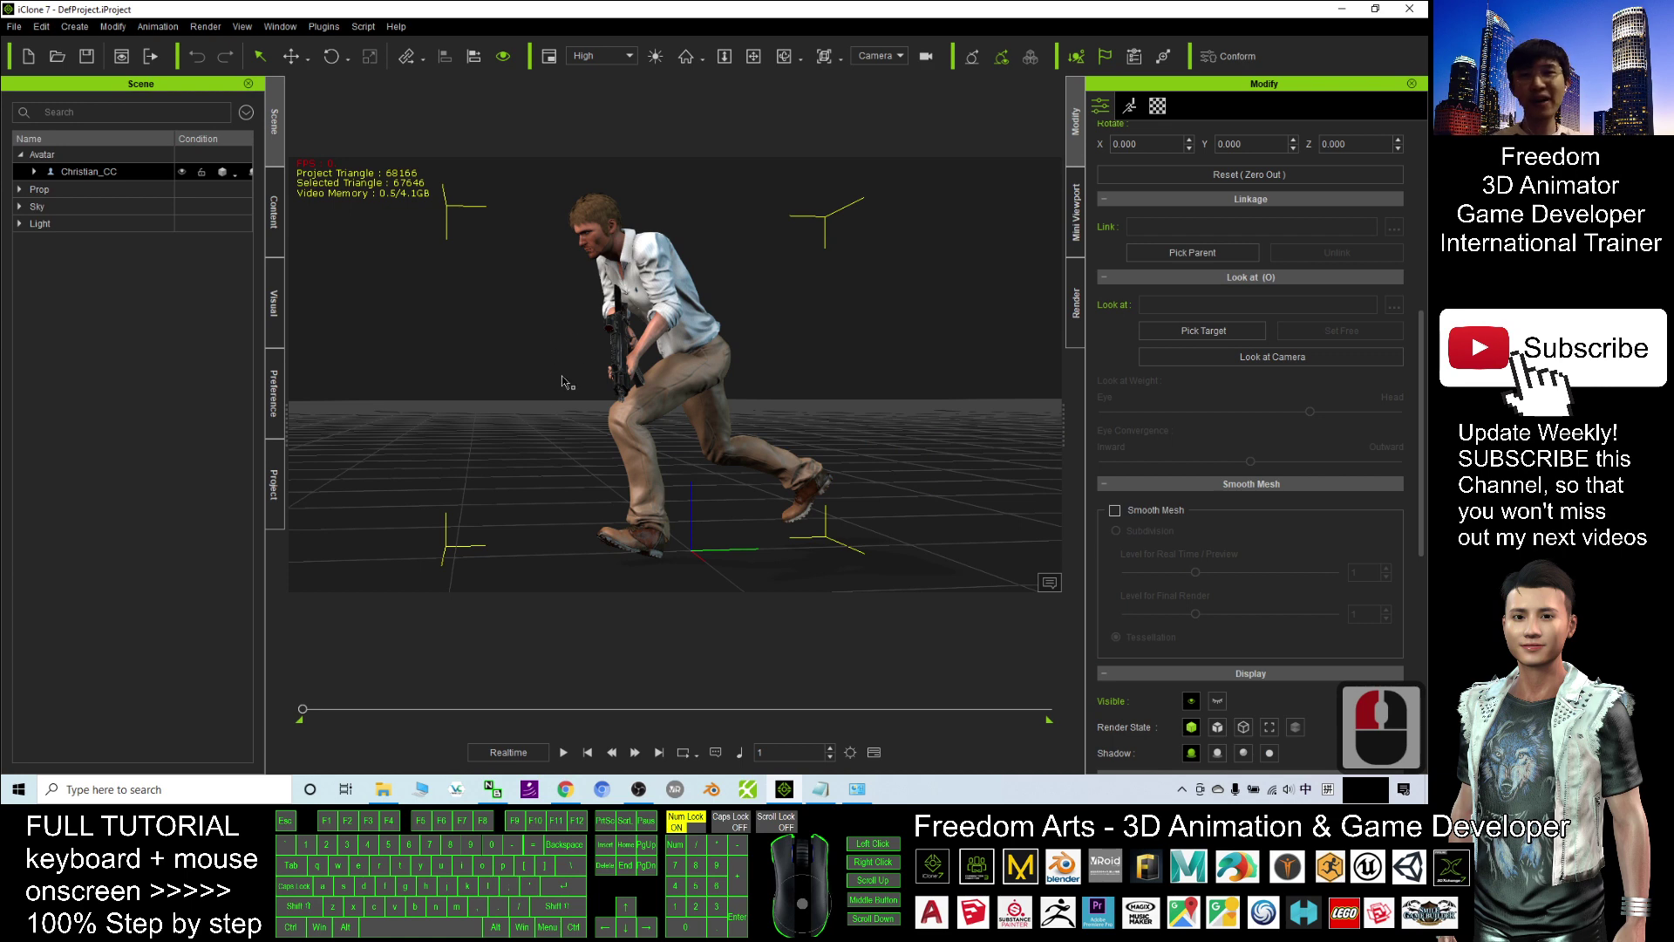
- Play the finished gun action animation and return the timeline to the first frame
{"action": "left_click", "coordinate": [567, 756]}
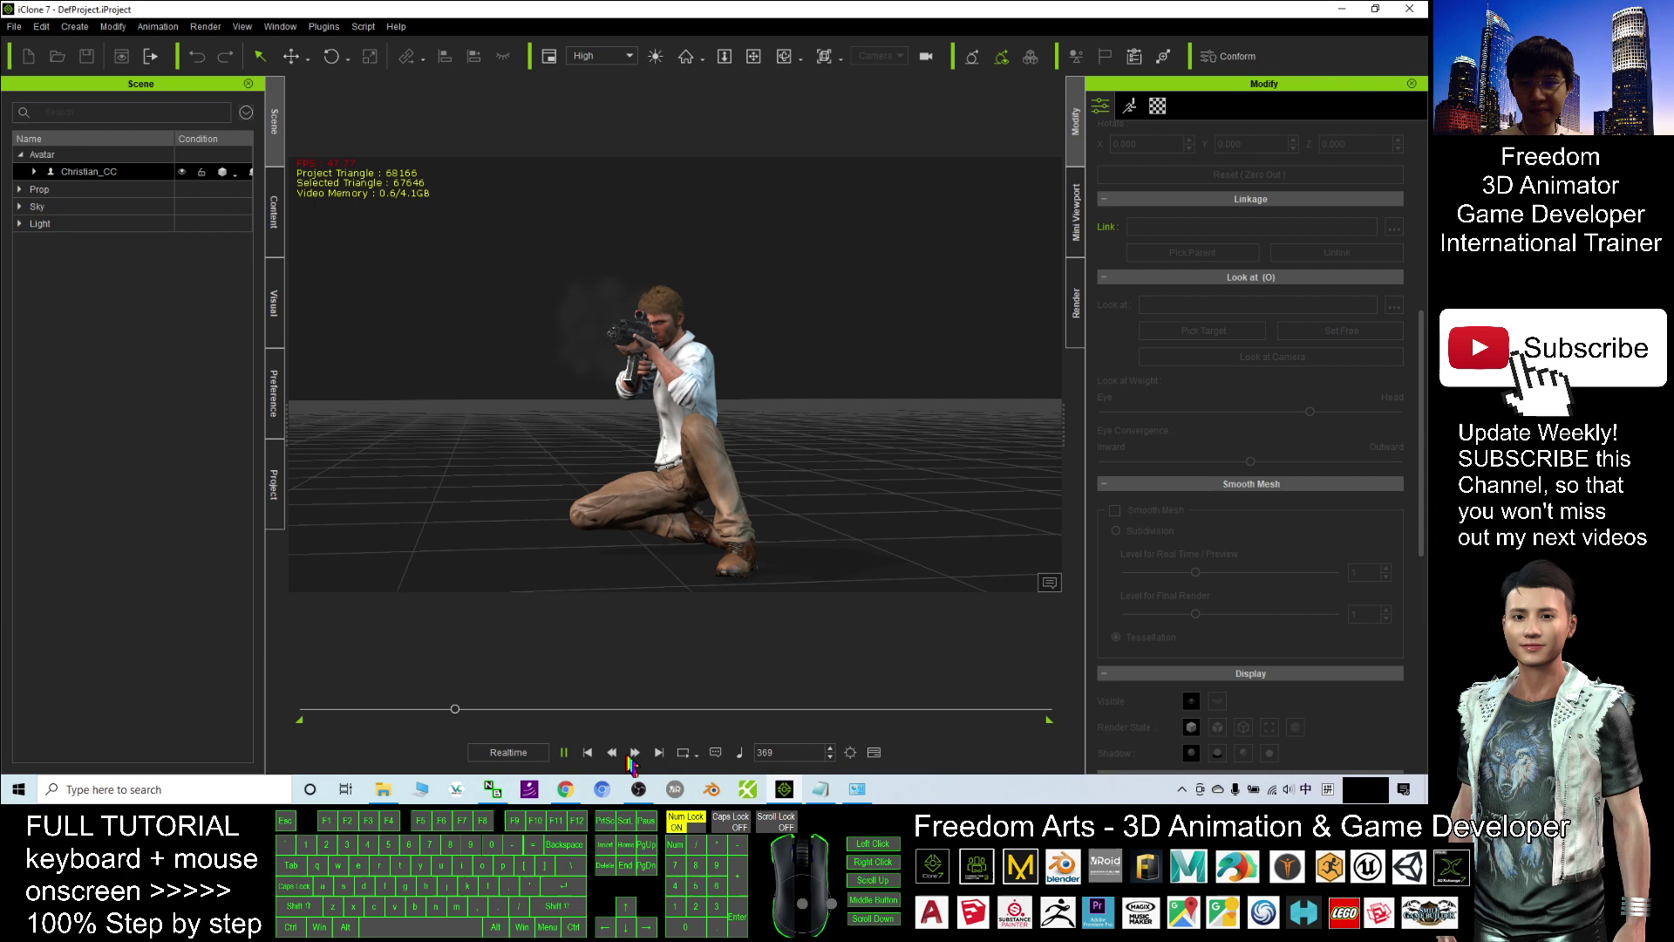
{"action": "left_click", "coordinate": [590, 752]}
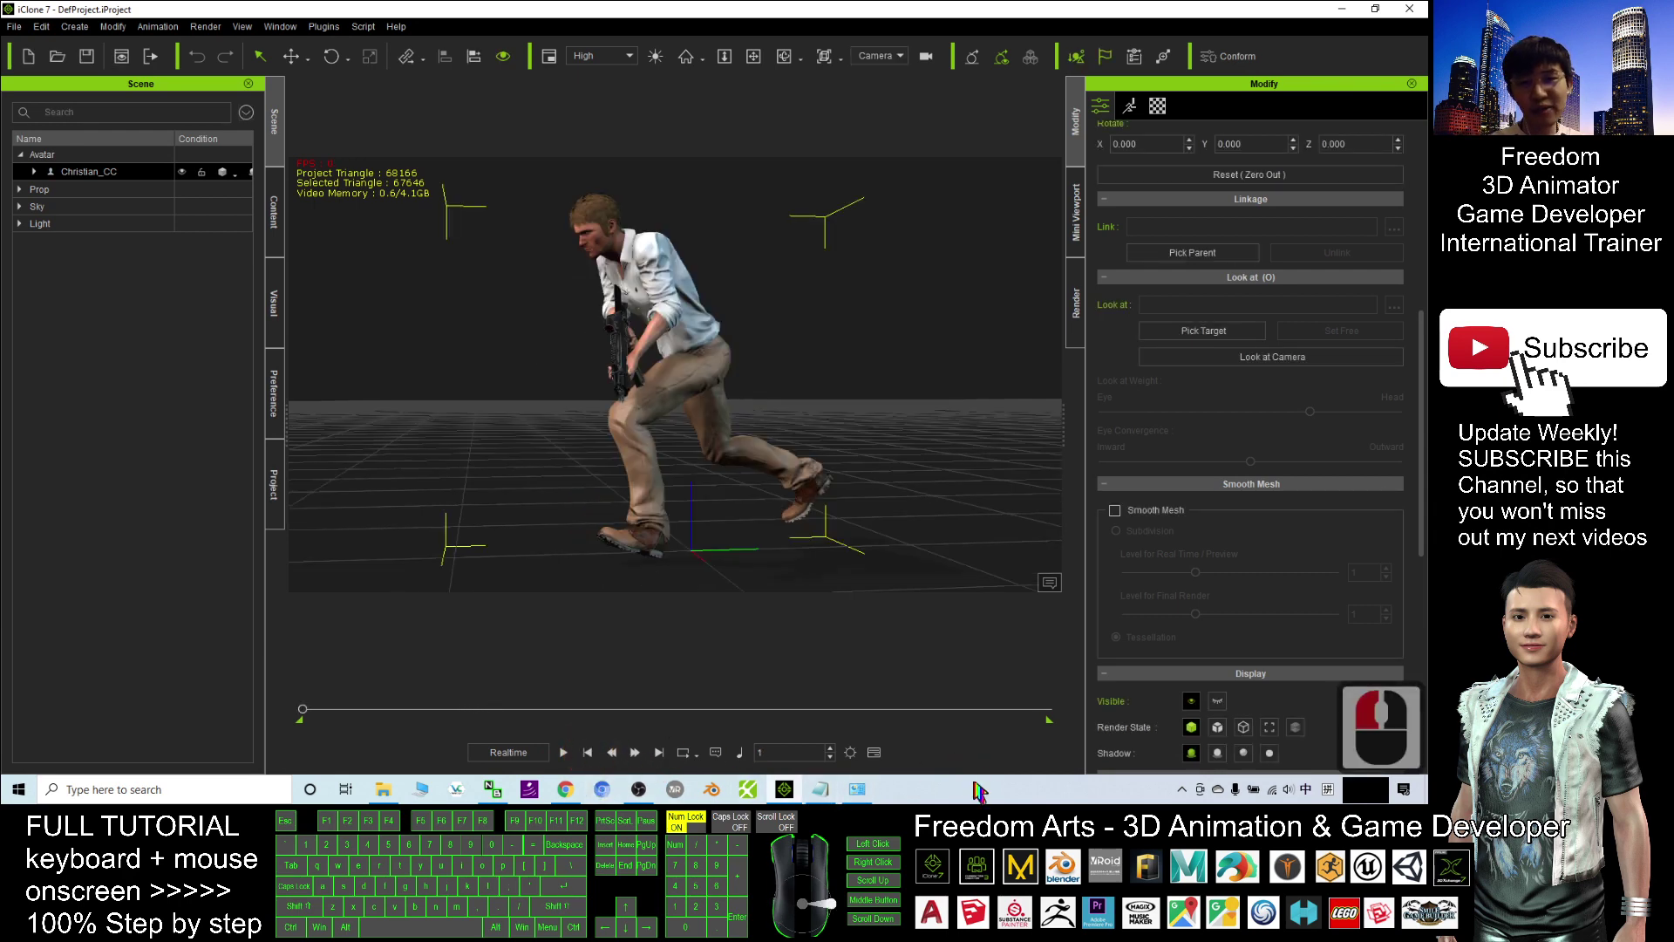
- Check the rifle model link in Notes.txt and review the UN Task Force - Weapons & Gears store page in Chrome
{"action": "left_click", "coordinate": [819, 789]}
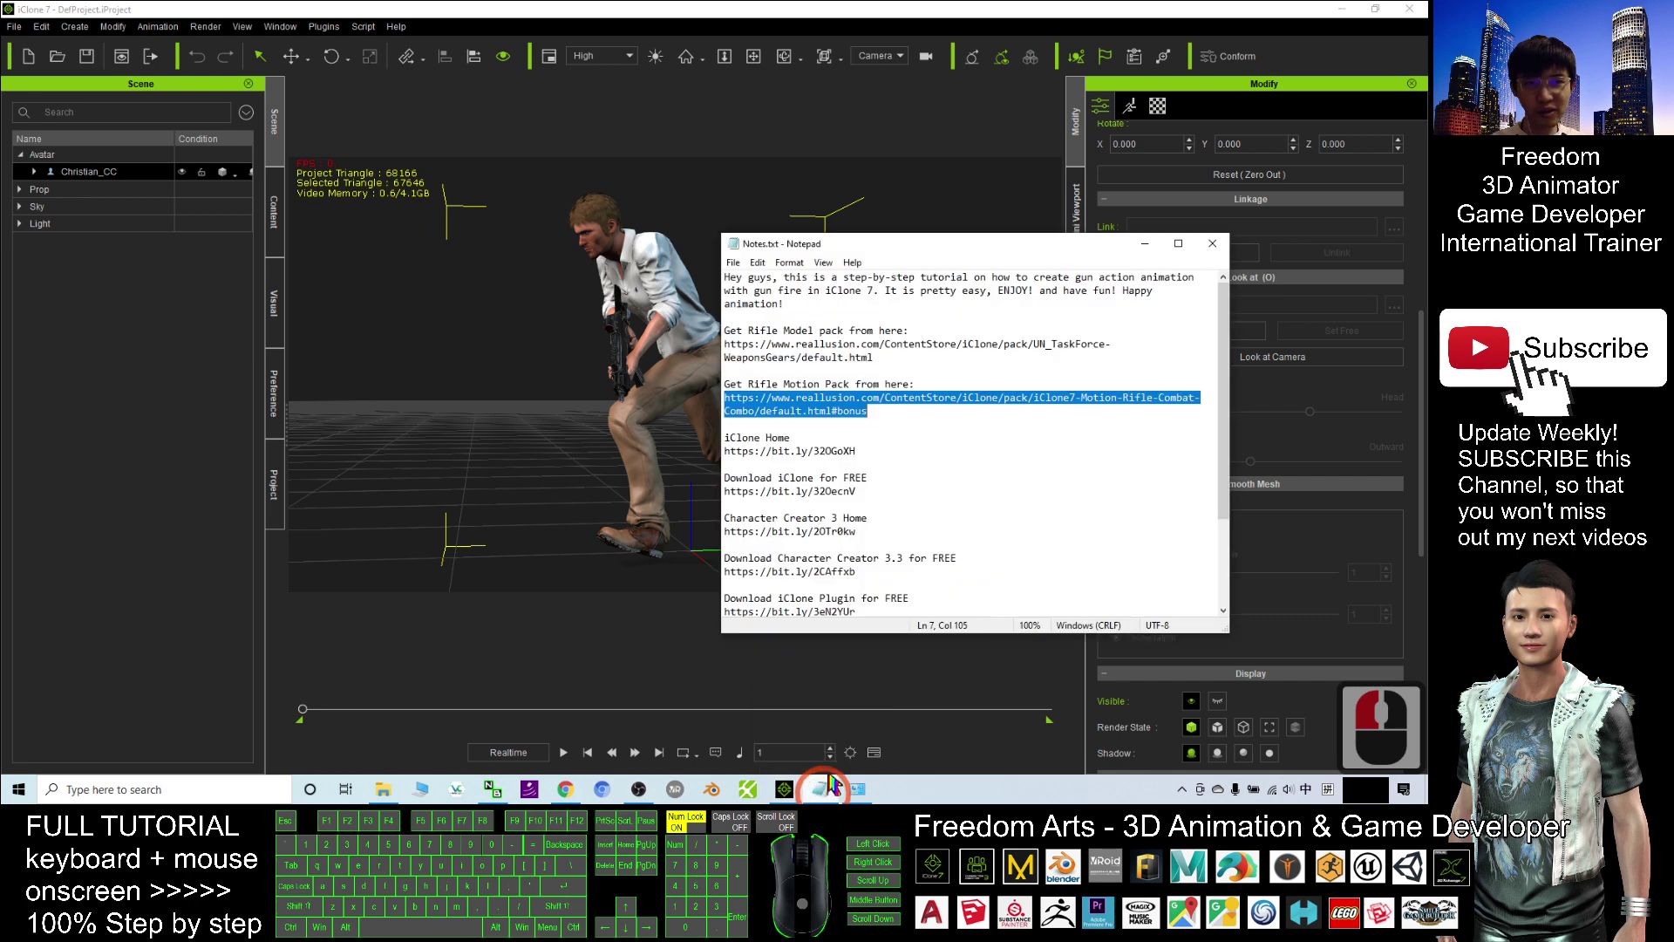
{"action": "left_click", "coordinate": [751, 365]}
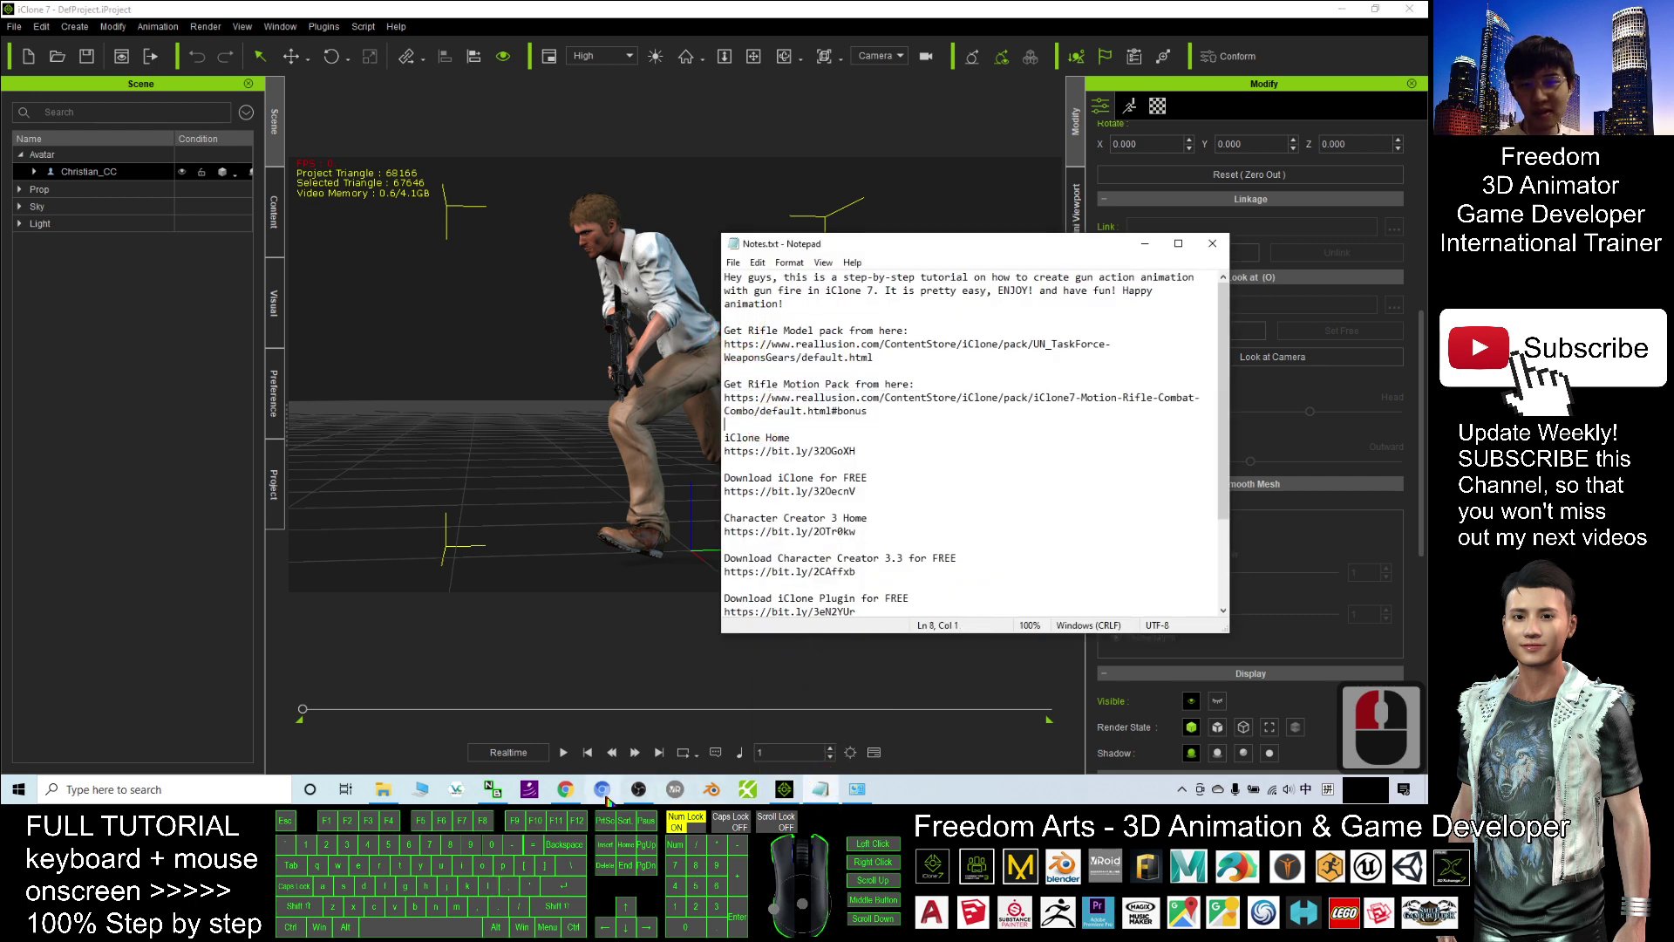
{"action": "left_click", "coordinate": [565, 789]}
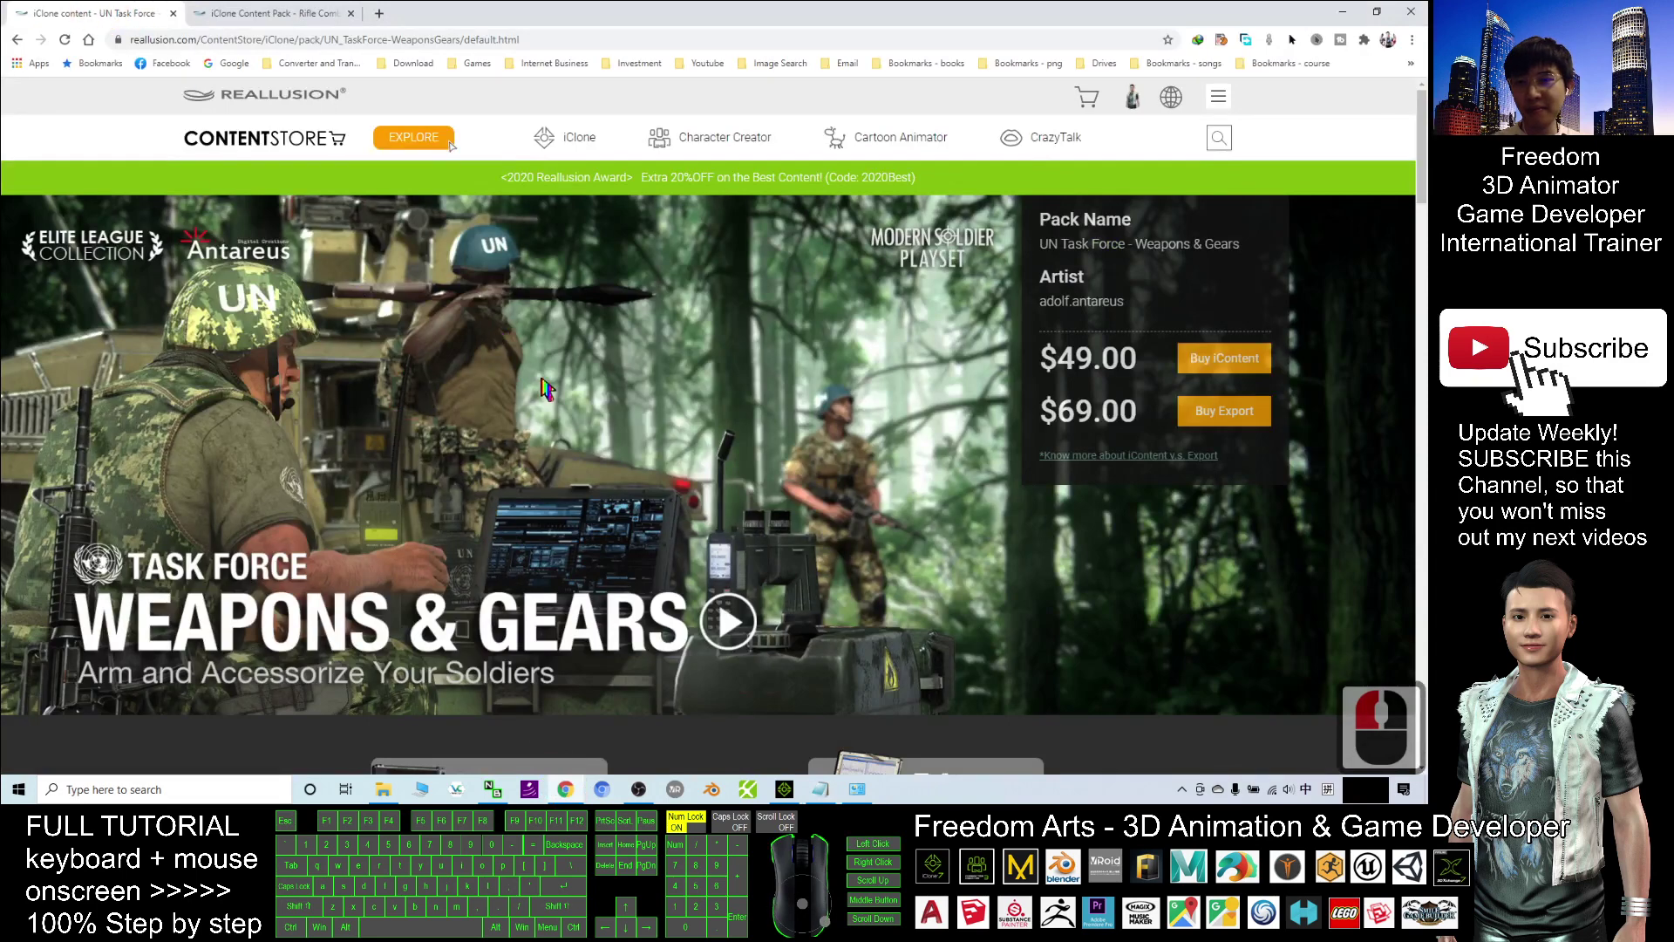
{"action": "scroll", "coordinate": [201, 307], "scroll_direction": "up", "scroll_amount": 5}
{"action": "scroll", "coordinate": [212, 388], "scroll_direction": "down", "scroll_amount": 3}
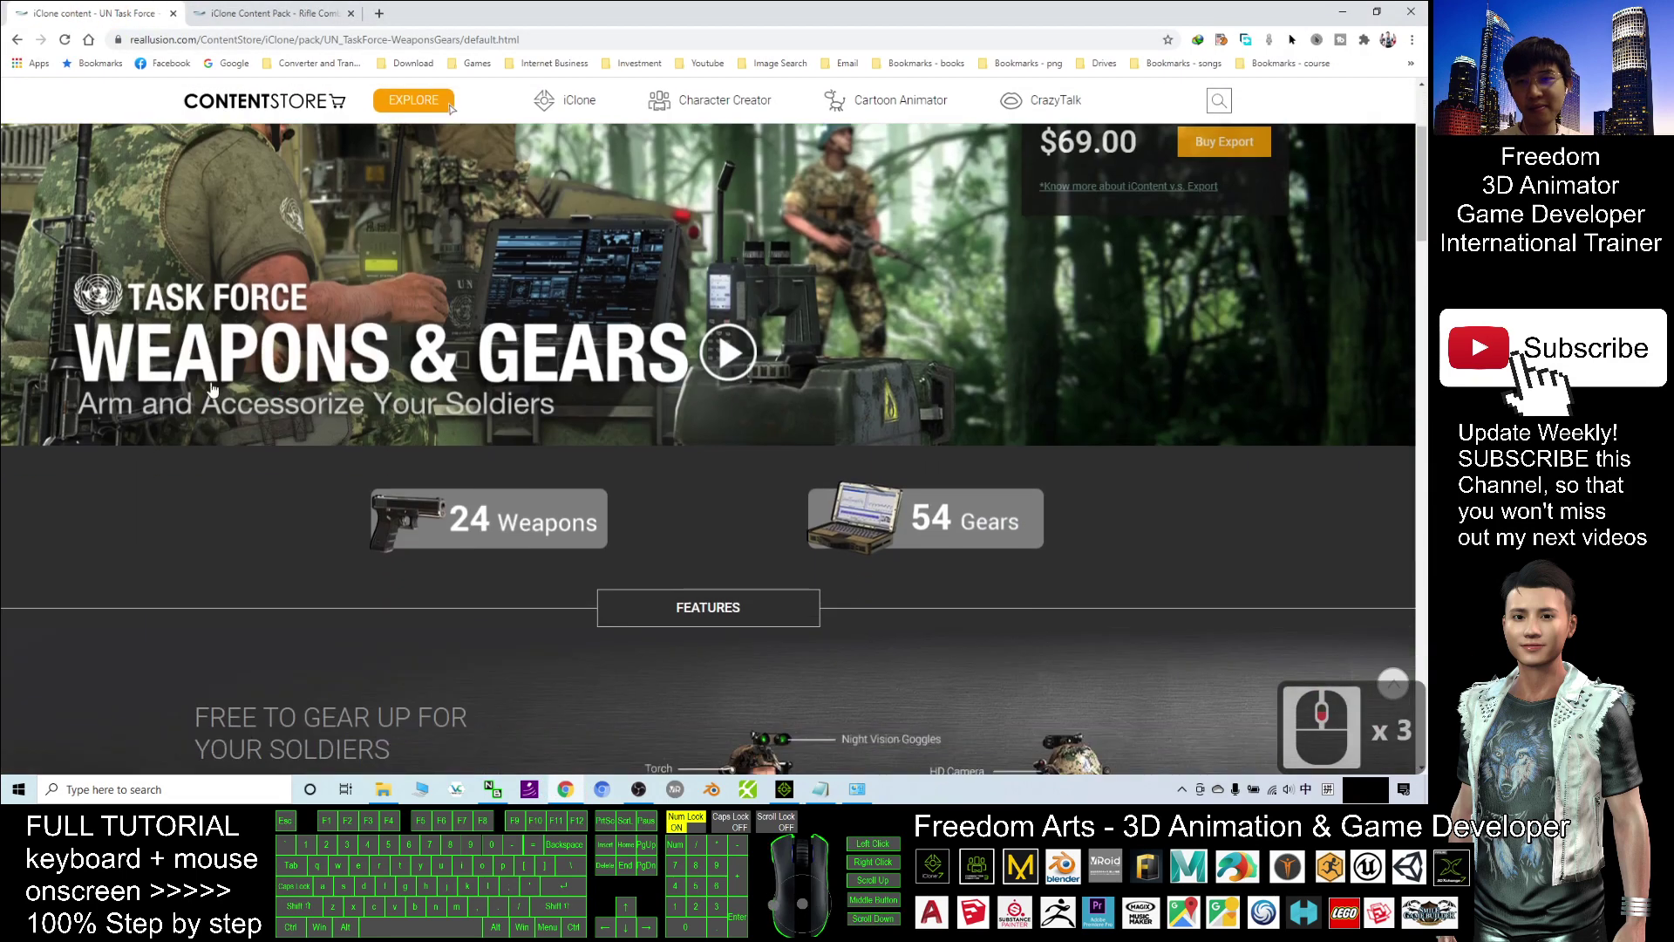
{"action": "scroll", "coordinate": [574, 404], "scroll_direction": "down", "scroll_amount": 15}
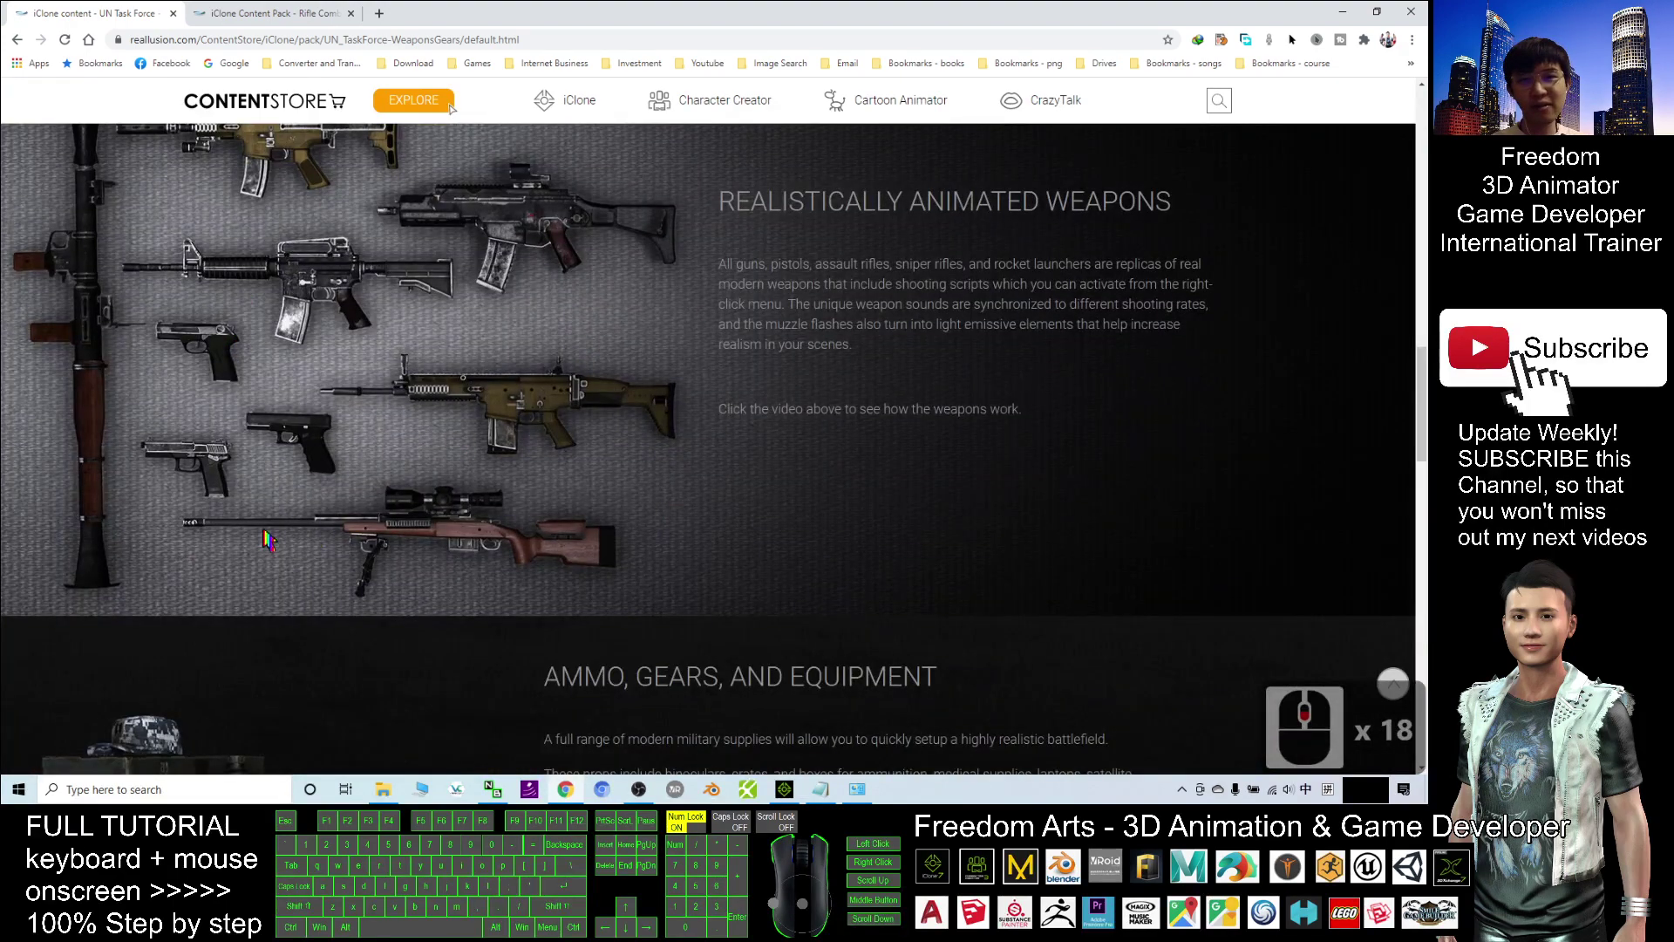
{"action": "scroll", "coordinate": [211, 508], "scroll_direction": "up", "scroll_amount": 3}
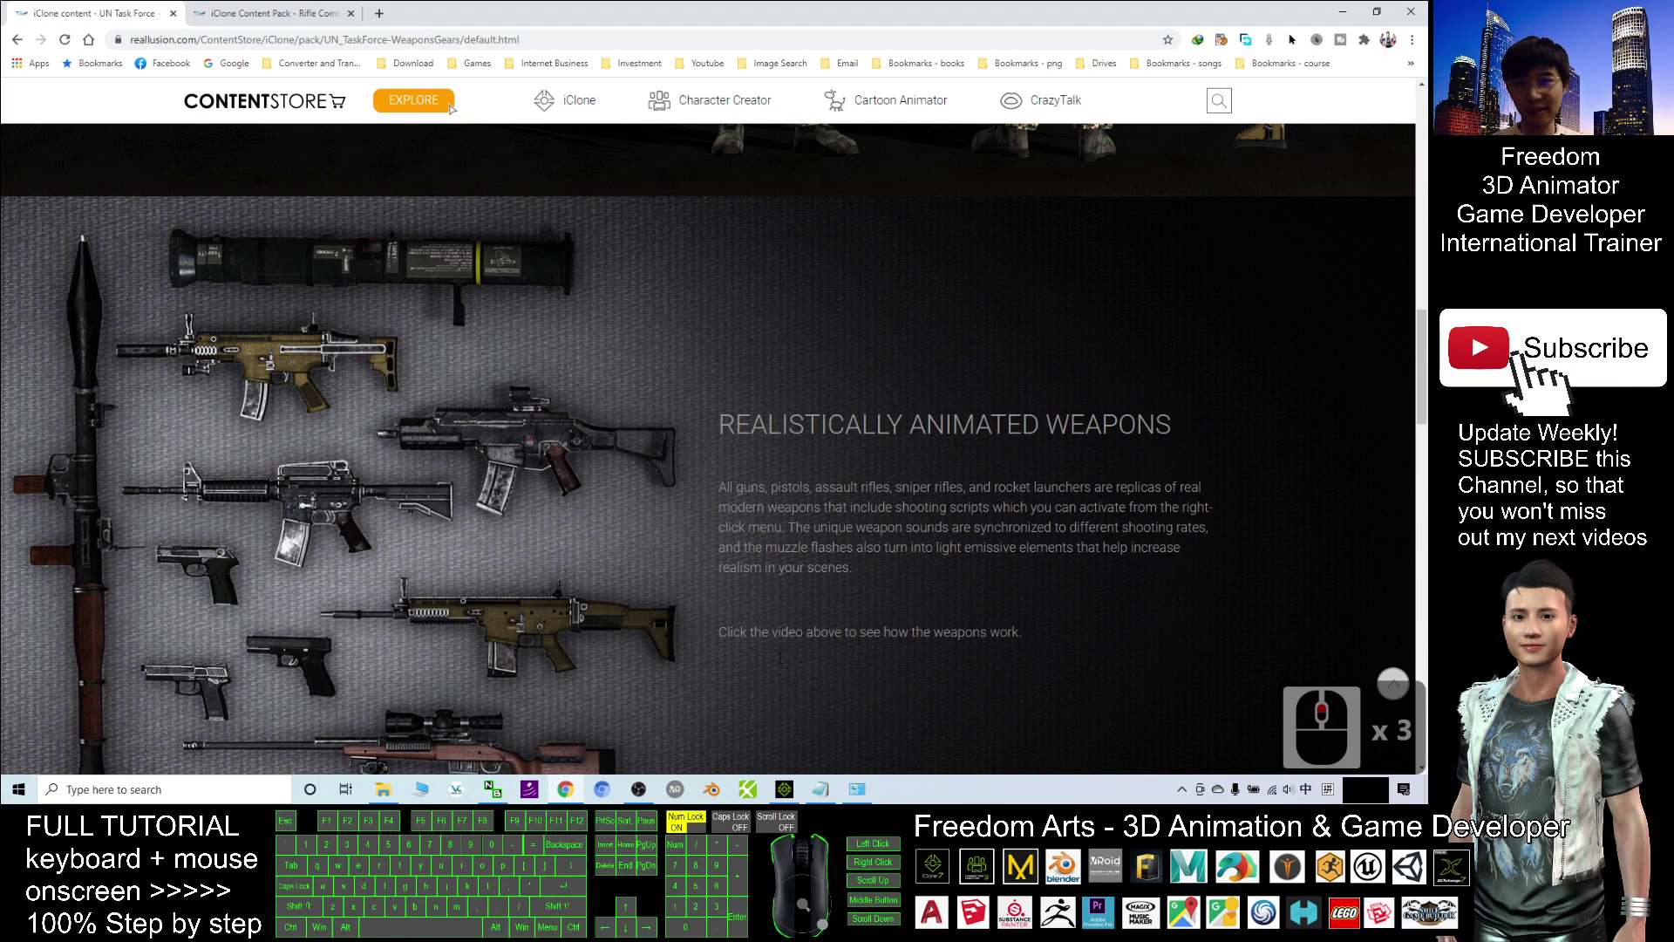
- Check the motion pack link in the notes and review the Rifle Combat Combo page's motion groups and bonus rifles
{"action": "left_click", "coordinate": [821, 789]}
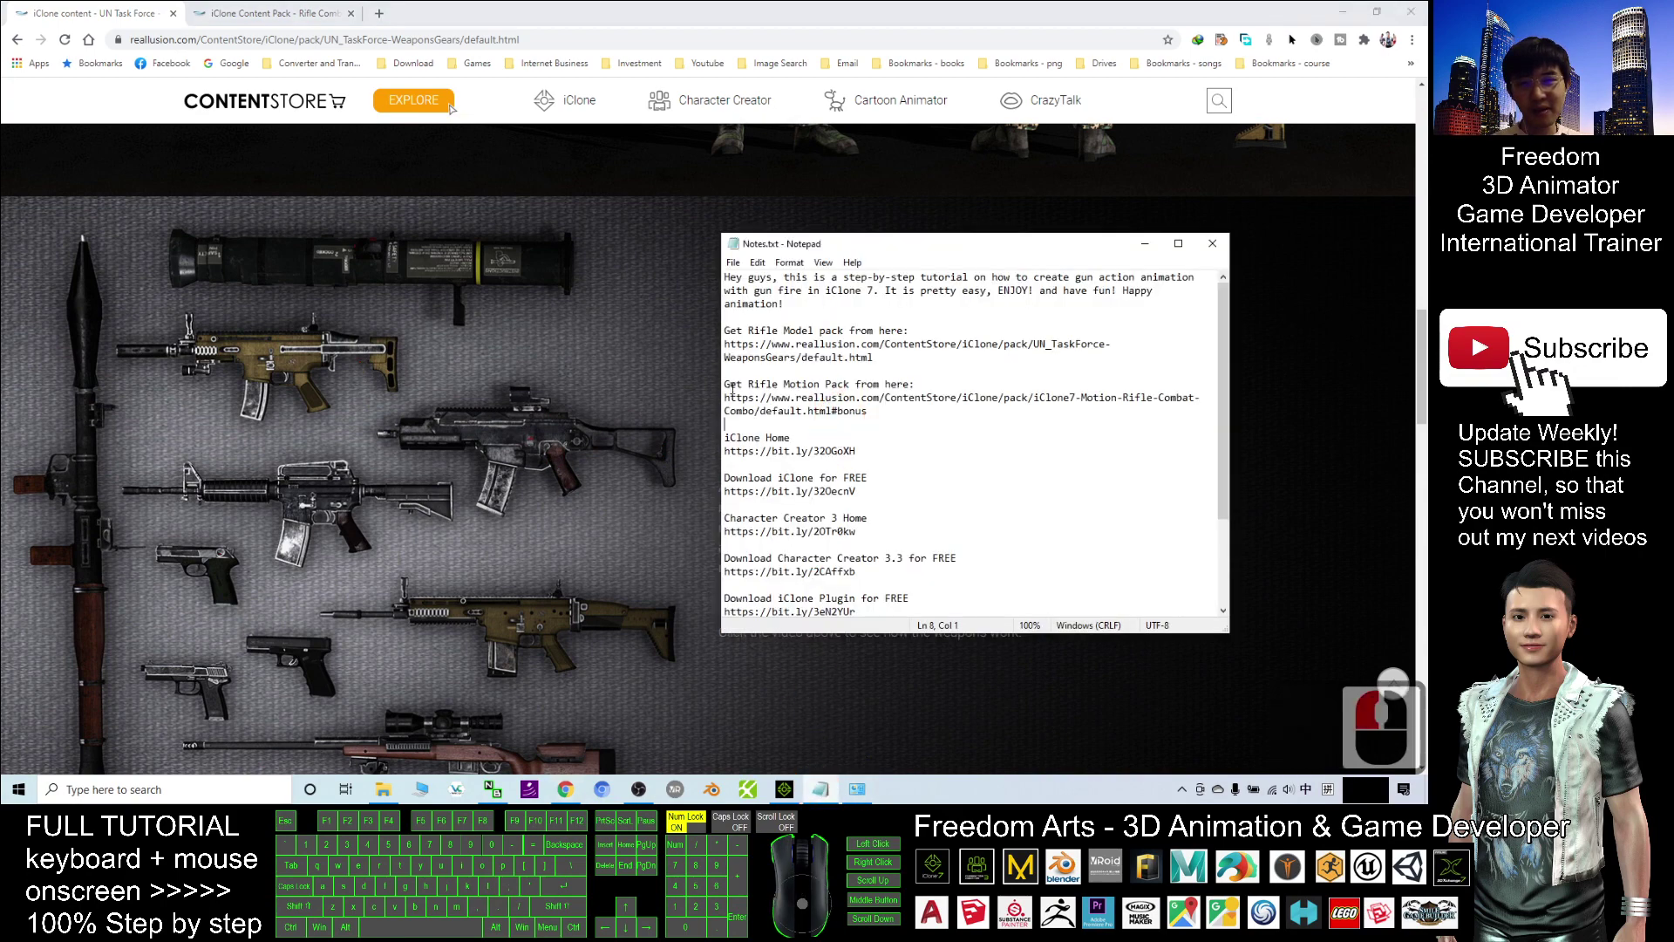
{"action": "left_click", "coordinate": [262, 13]}
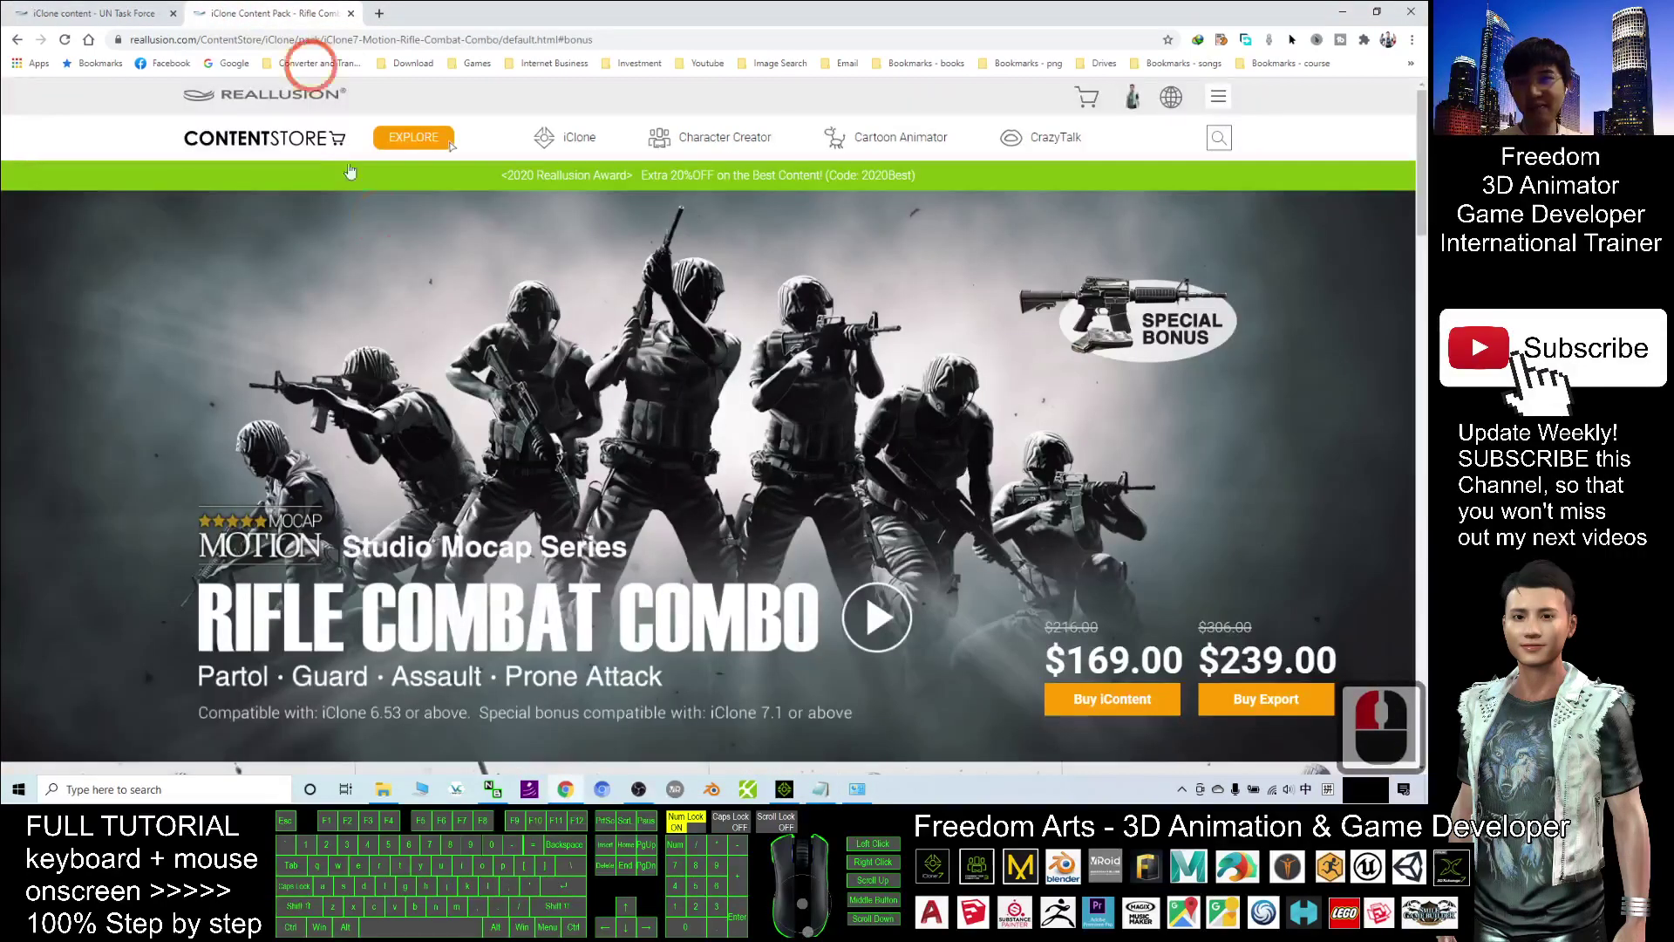
{"action": "scroll", "coordinate": [385, 545], "scroll_direction": "down", "scroll_amount": 2}
{"action": "scroll", "coordinate": [385, 545], "scroll_direction": "down", "scroll_amount": 2}
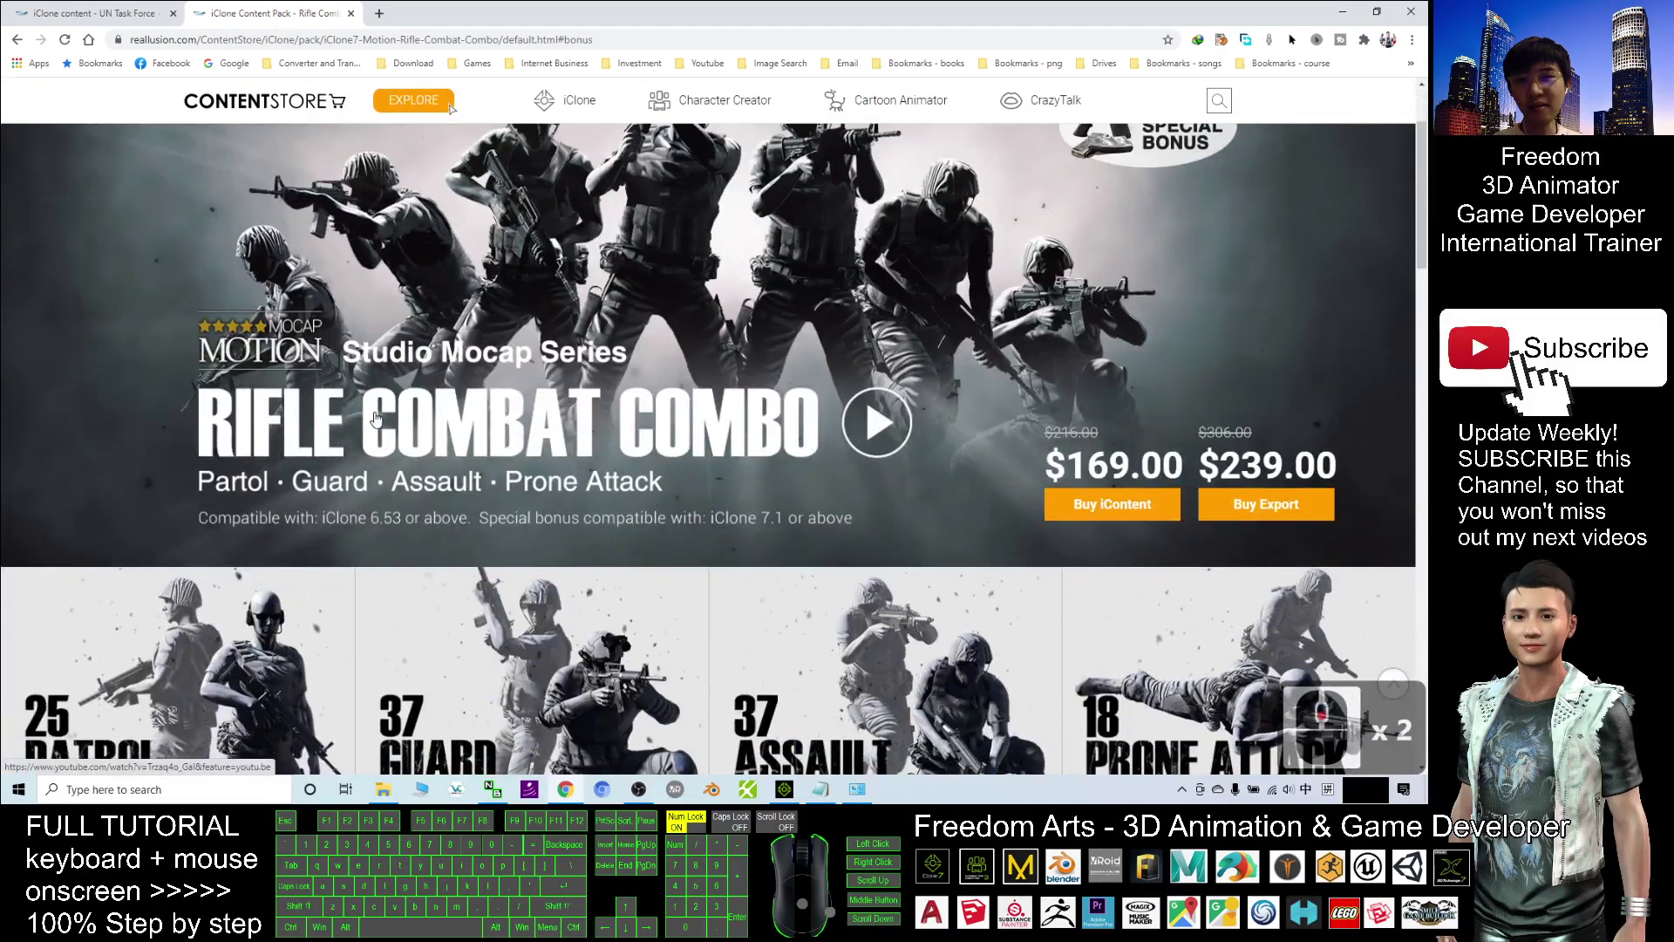
{"action": "scroll", "coordinate": [760, 425], "scroll_direction": "down", "scroll_amount": 15}
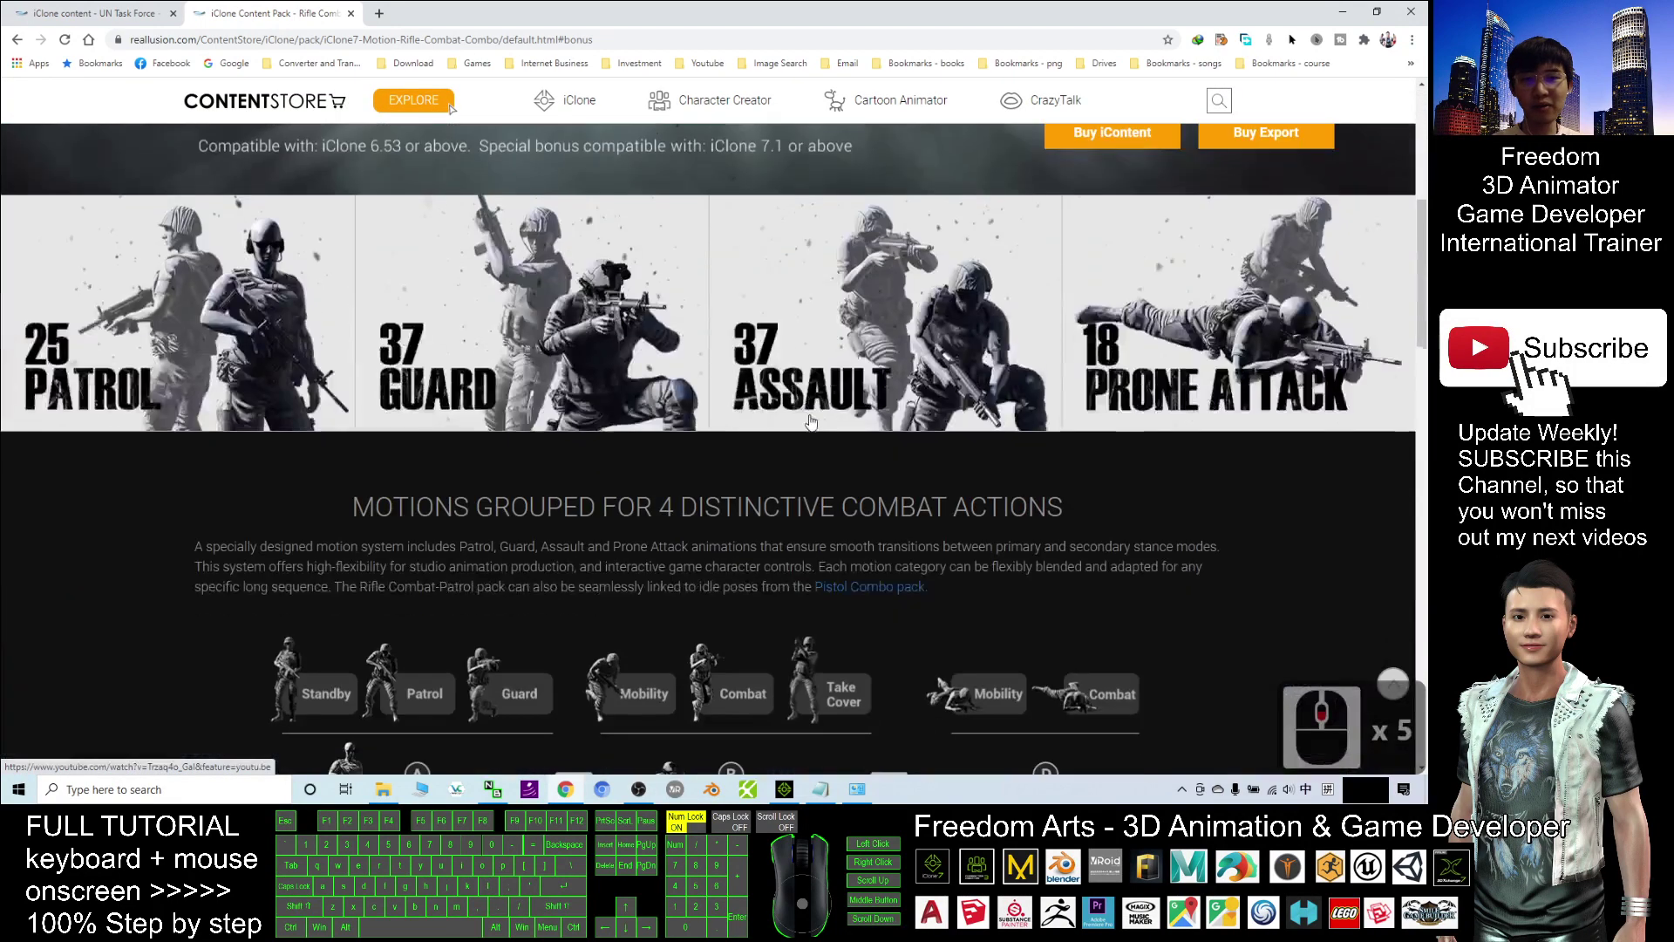
{"action": "scroll", "coordinate": [726, 403], "scroll_direction": "down", "scroll_amount": 2}
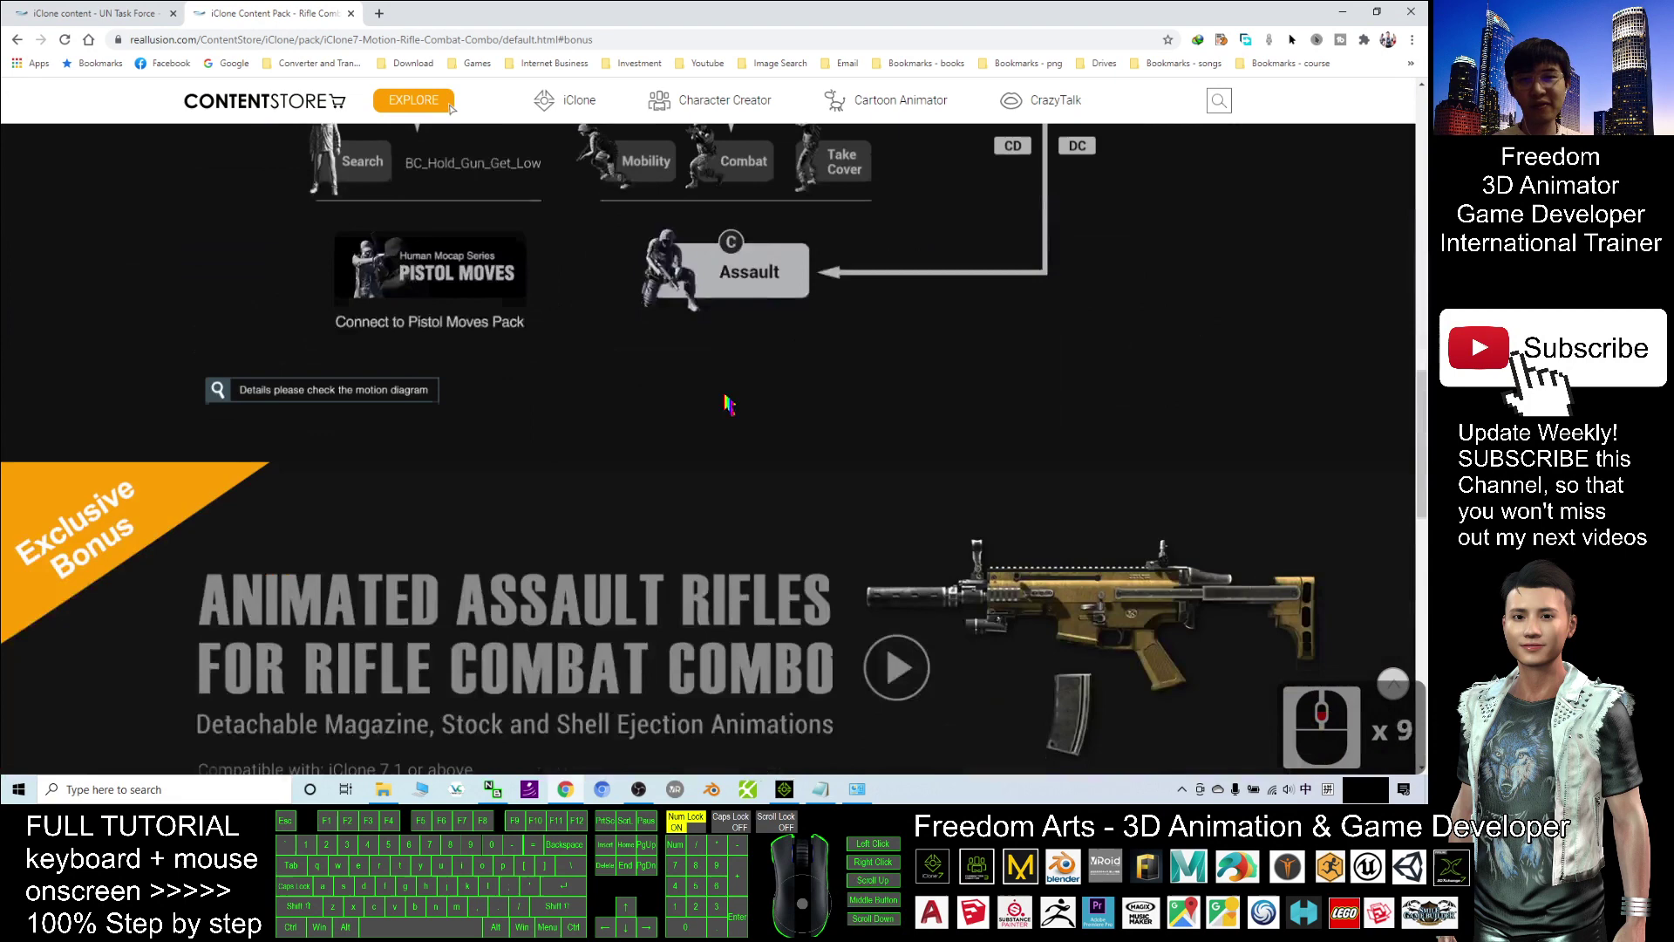
{"action": "scroll", "coordinate": [733, 436], "scroll_direction": "up", "scroll_amount": 7}
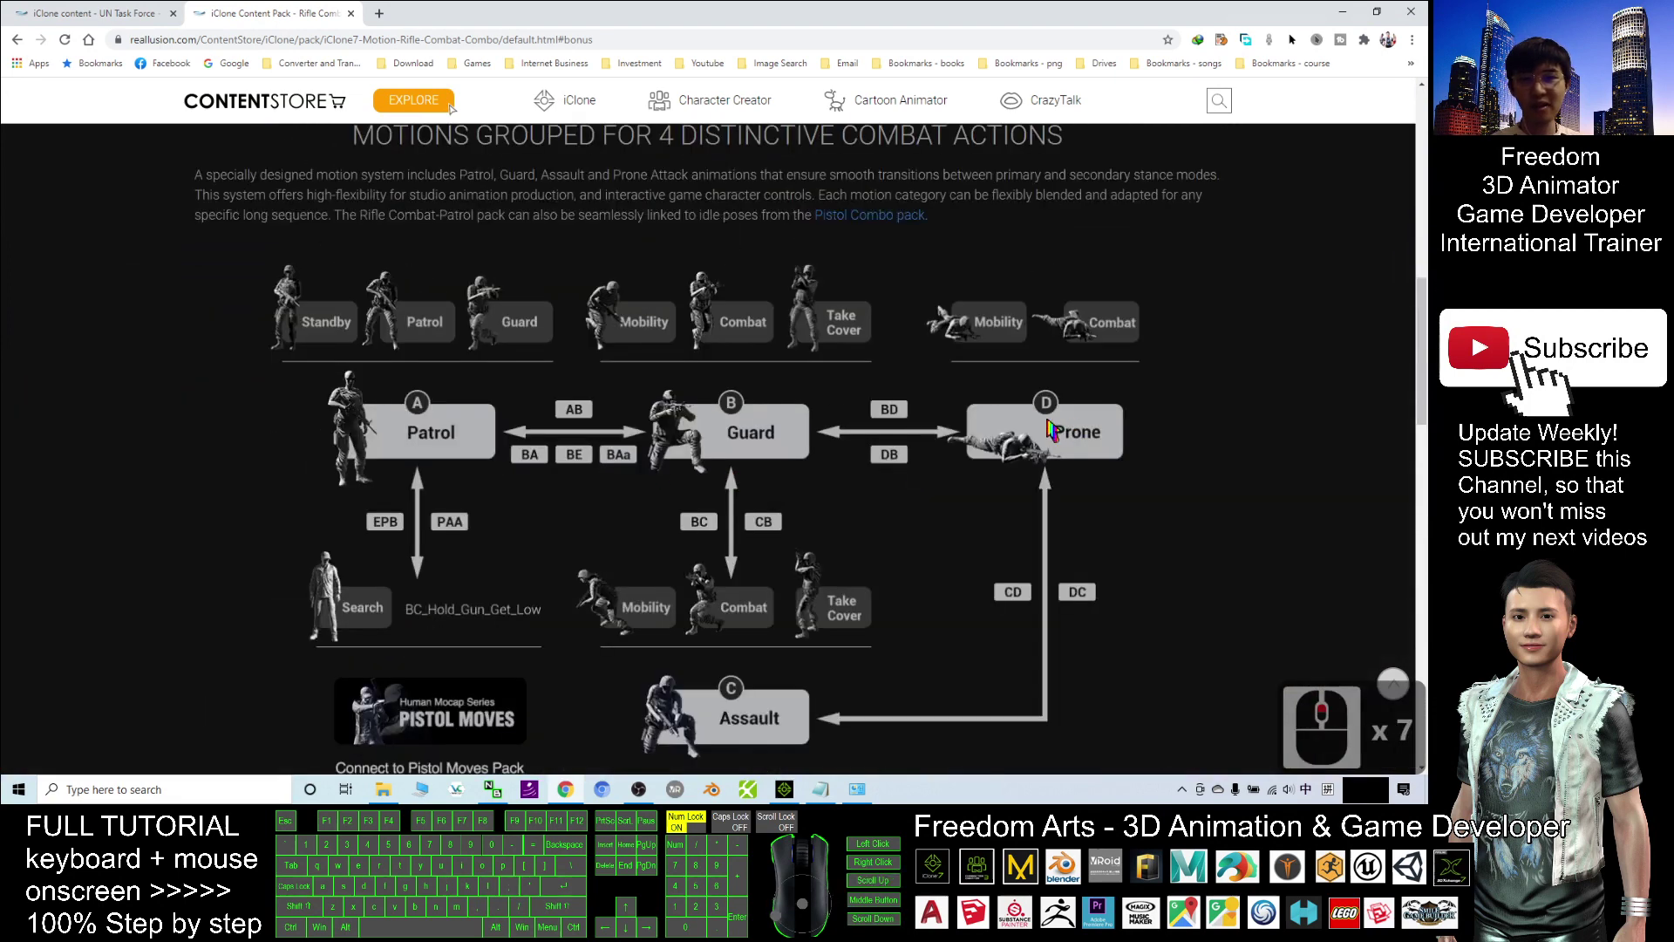
{"action": "scroll", "coordinate": [941, 441], "scroll_direction": "up", "scroll_amount": 7}
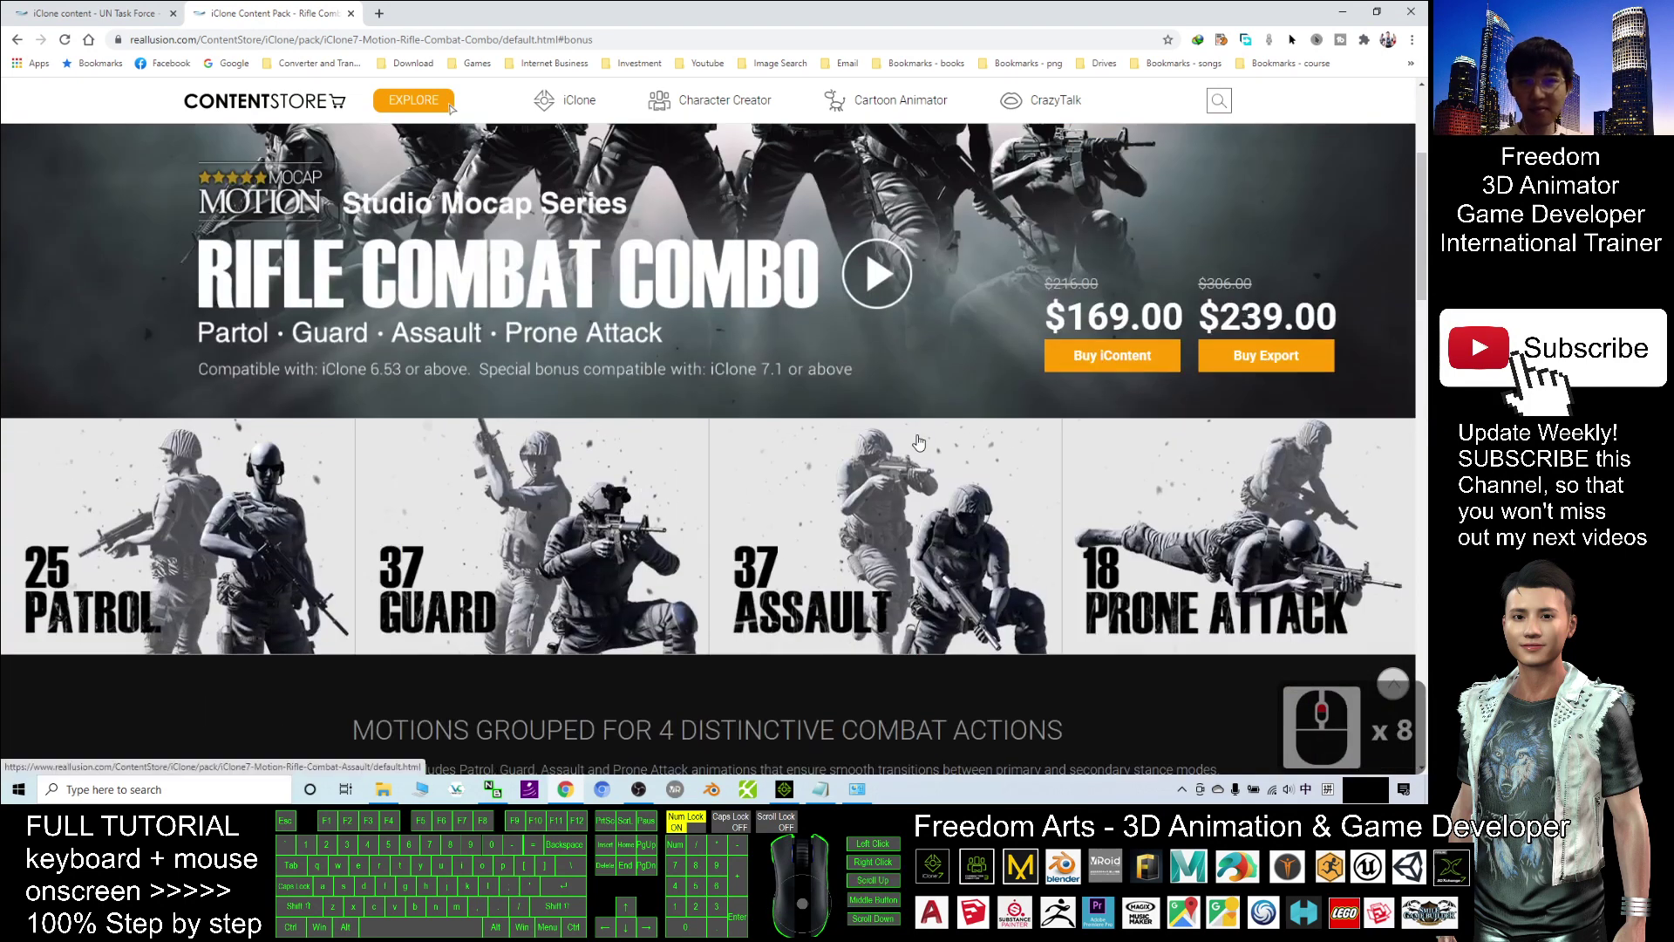
- Switch back to iClone and create a new empty project
{"action": "left_click", "coordinate": [1338, 14]}
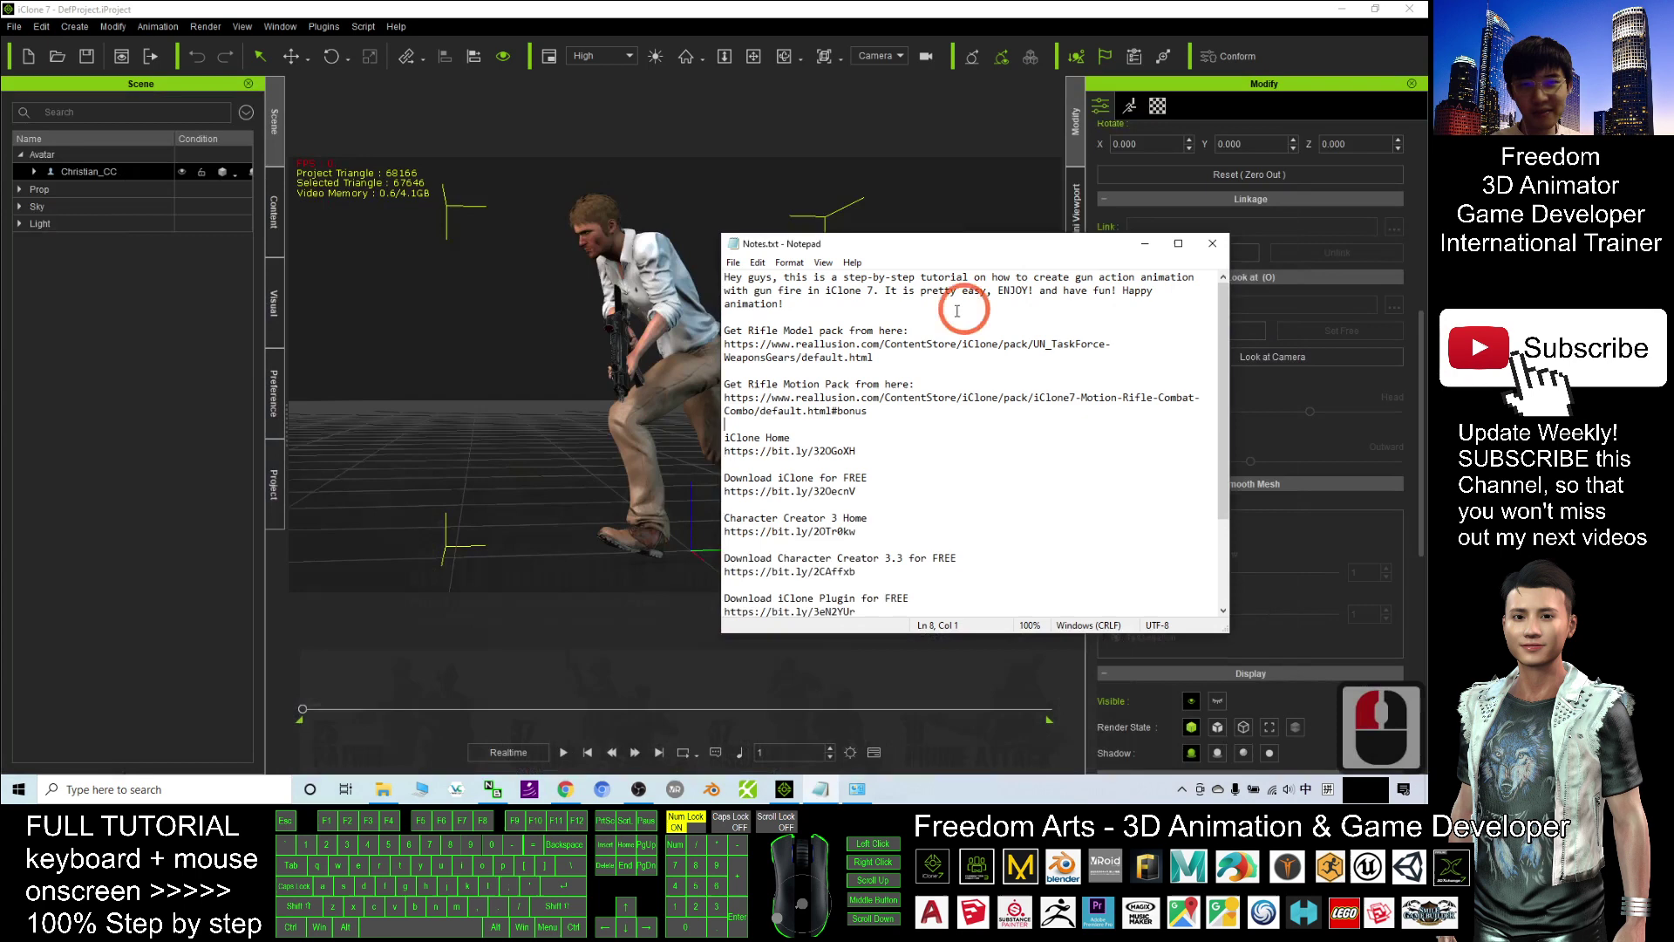
{"action": "left_click", "coordinate": [900, 10]}
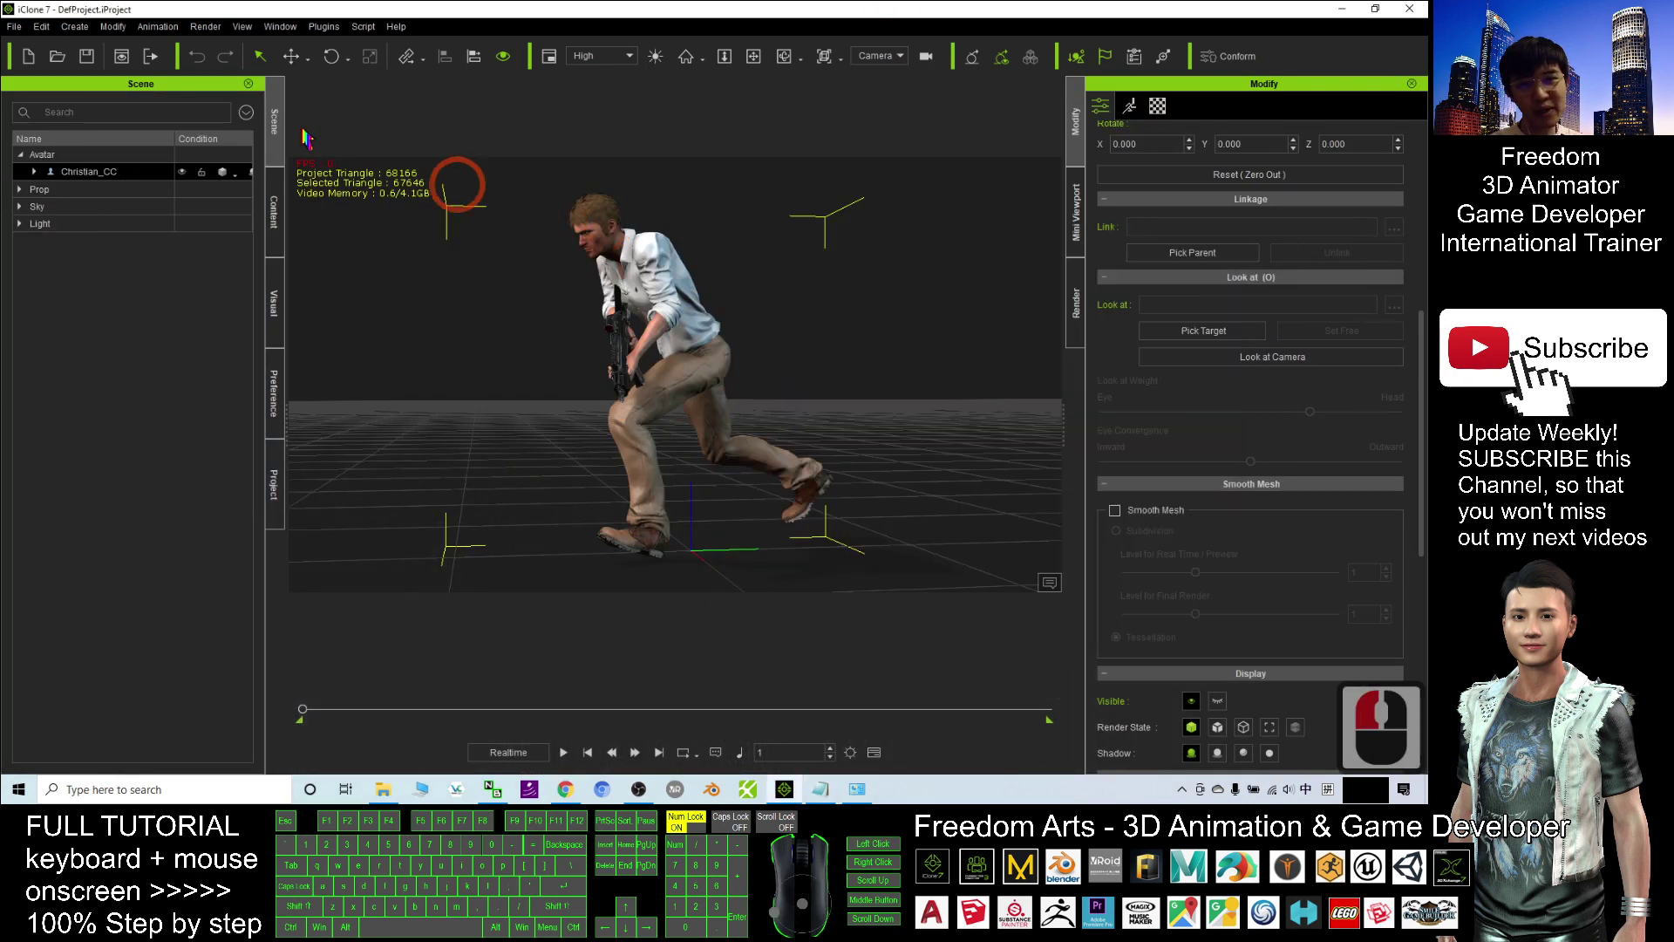
{"action": "left_click", "coordinate": [12, 26]}
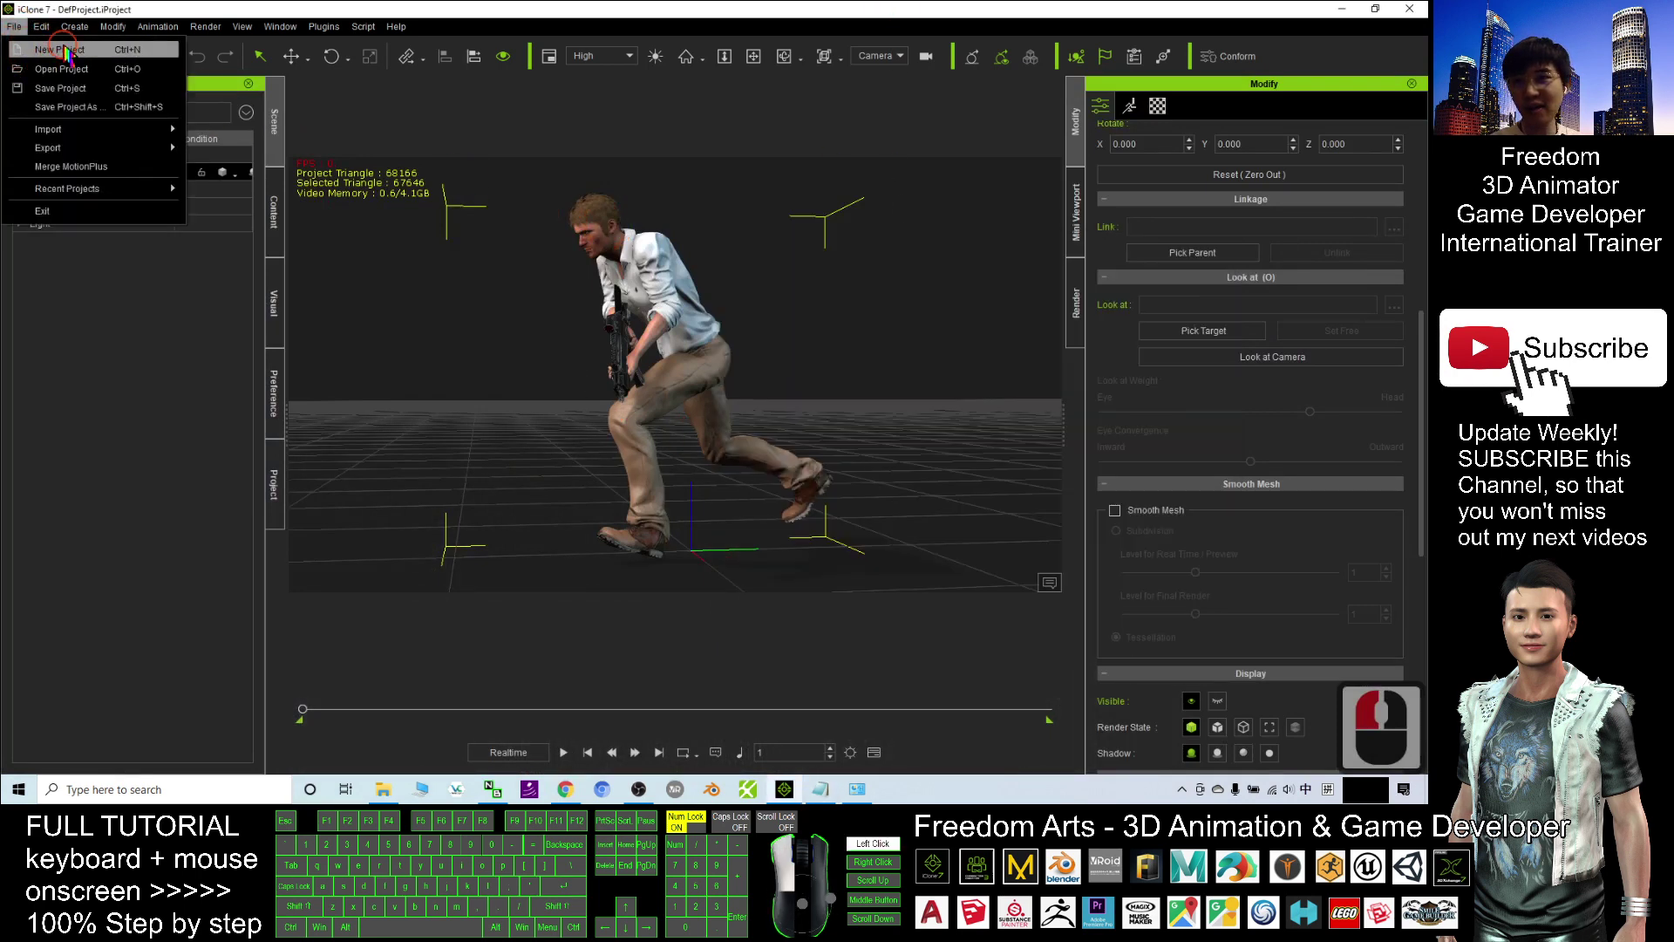
{"action": "left_click", "coordinate": [87, 164]}
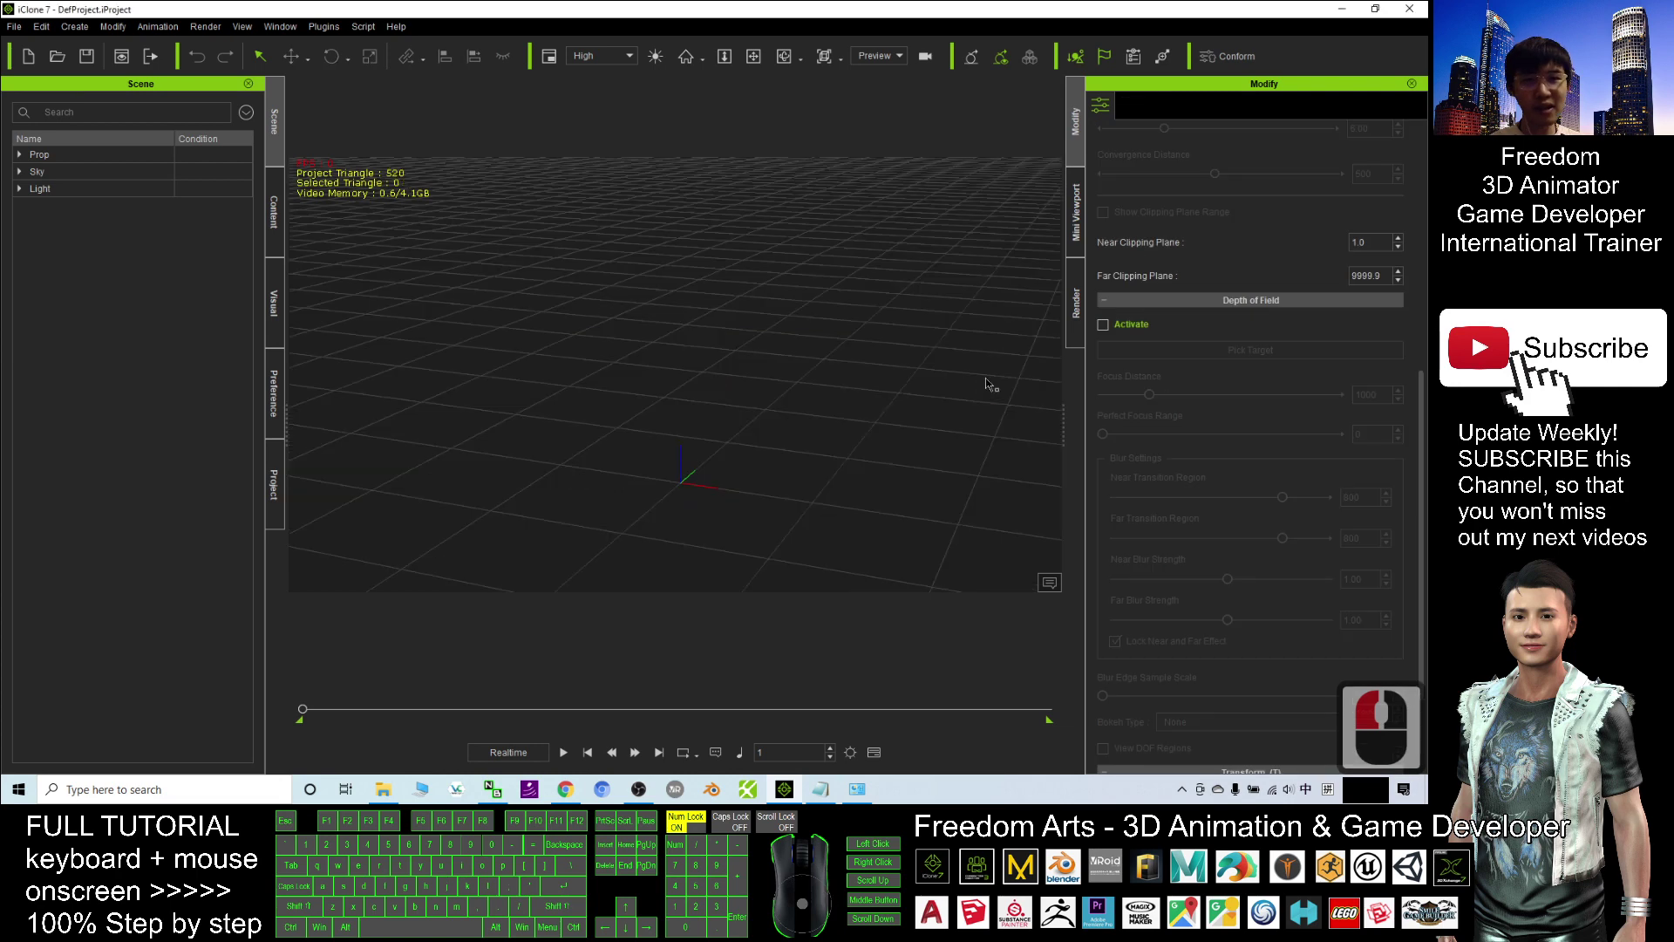
- Add the Christian avatar from the 00_CC Character templates to the centre of the scene
{"action": "mouse_move", "coordinate": [770, 470]}
{"action": "right_mouse_down"}
{"action": "mouse_move", "coordinate": [762, 512]}
{"action": "mouse_move", "coordinate": [762, 497]}
{"action": "right_mouse_up"}
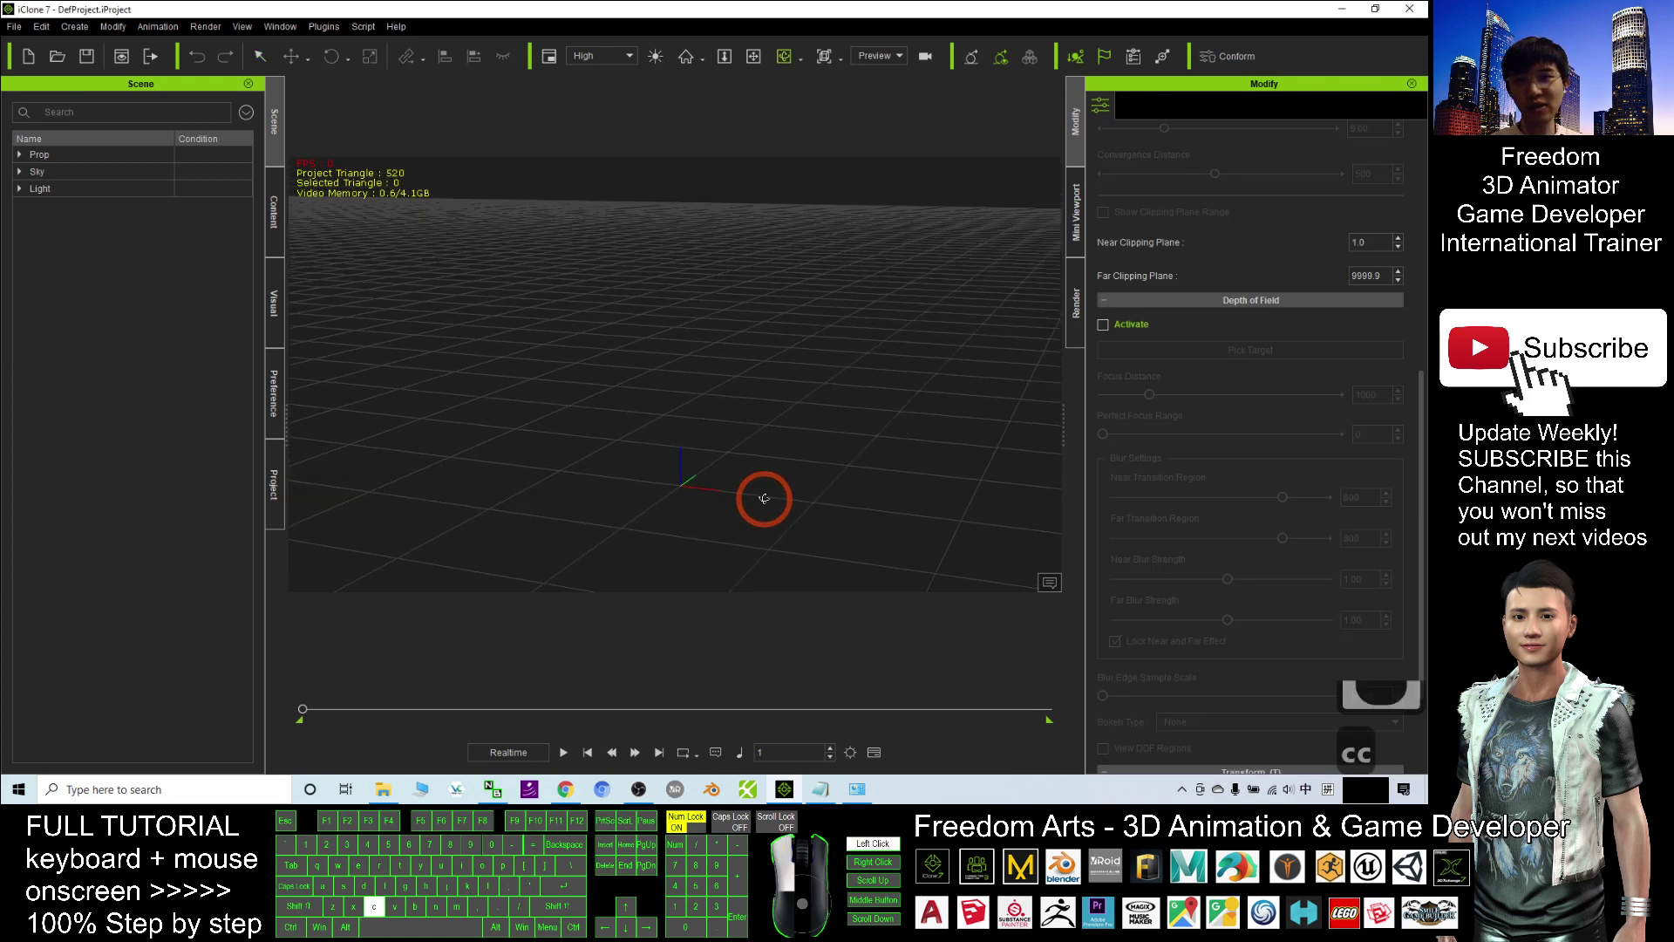
{"action": "left_click", "coordinate": [275, 212]}
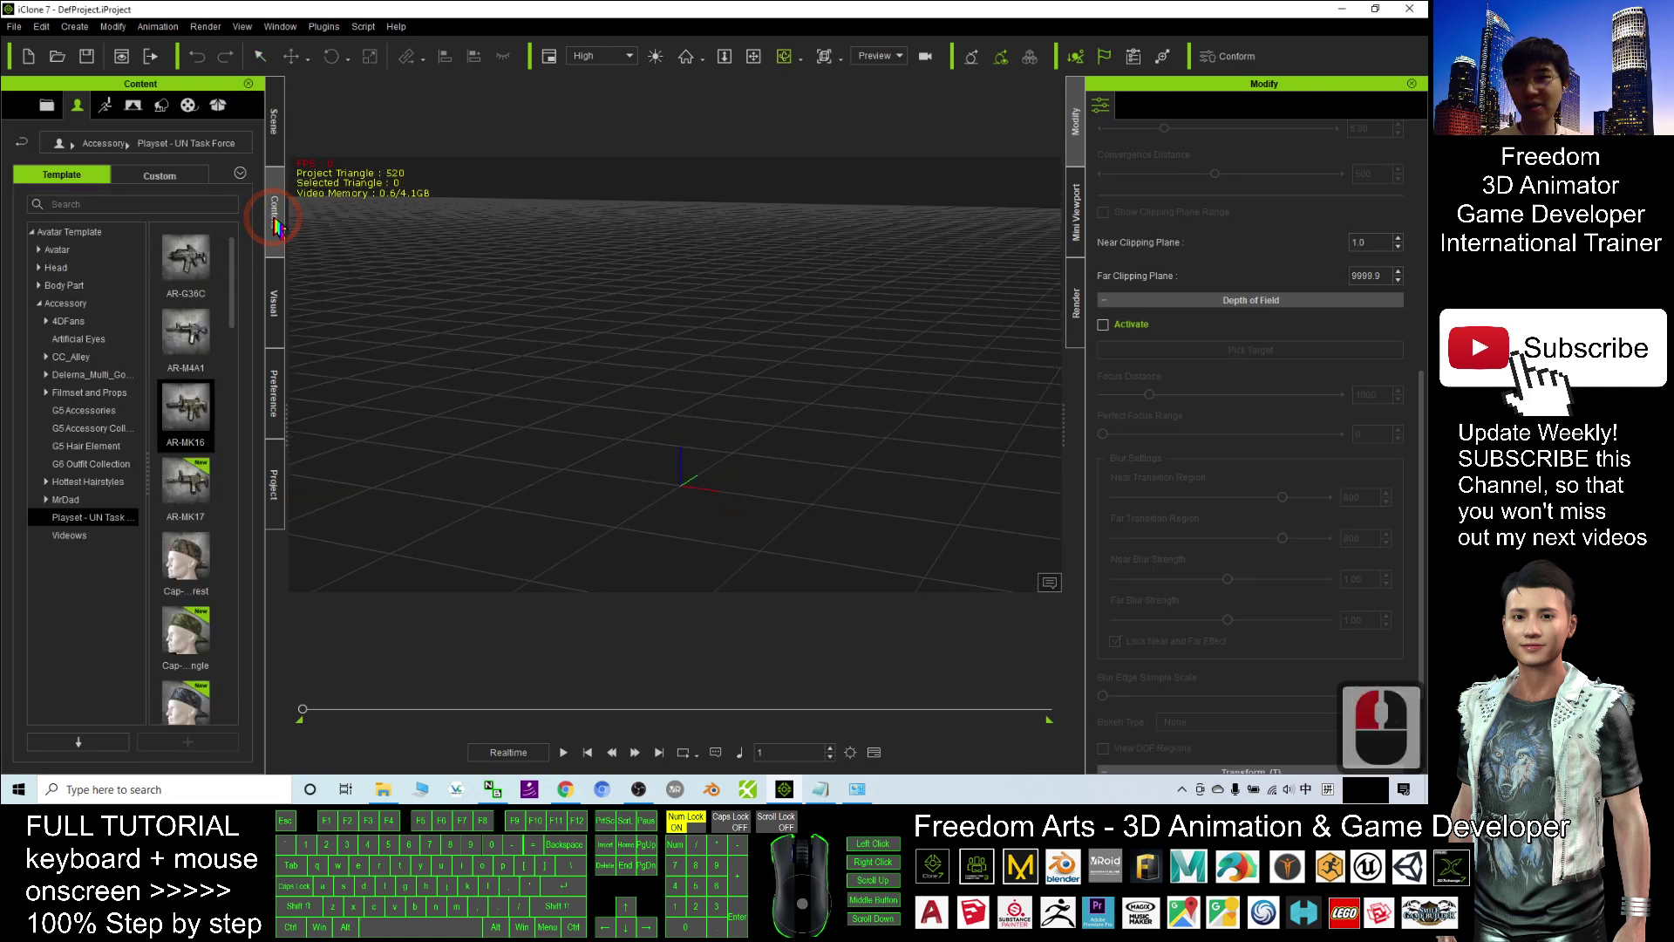
{"action": "left_click", "coordinate": [51, 251]}
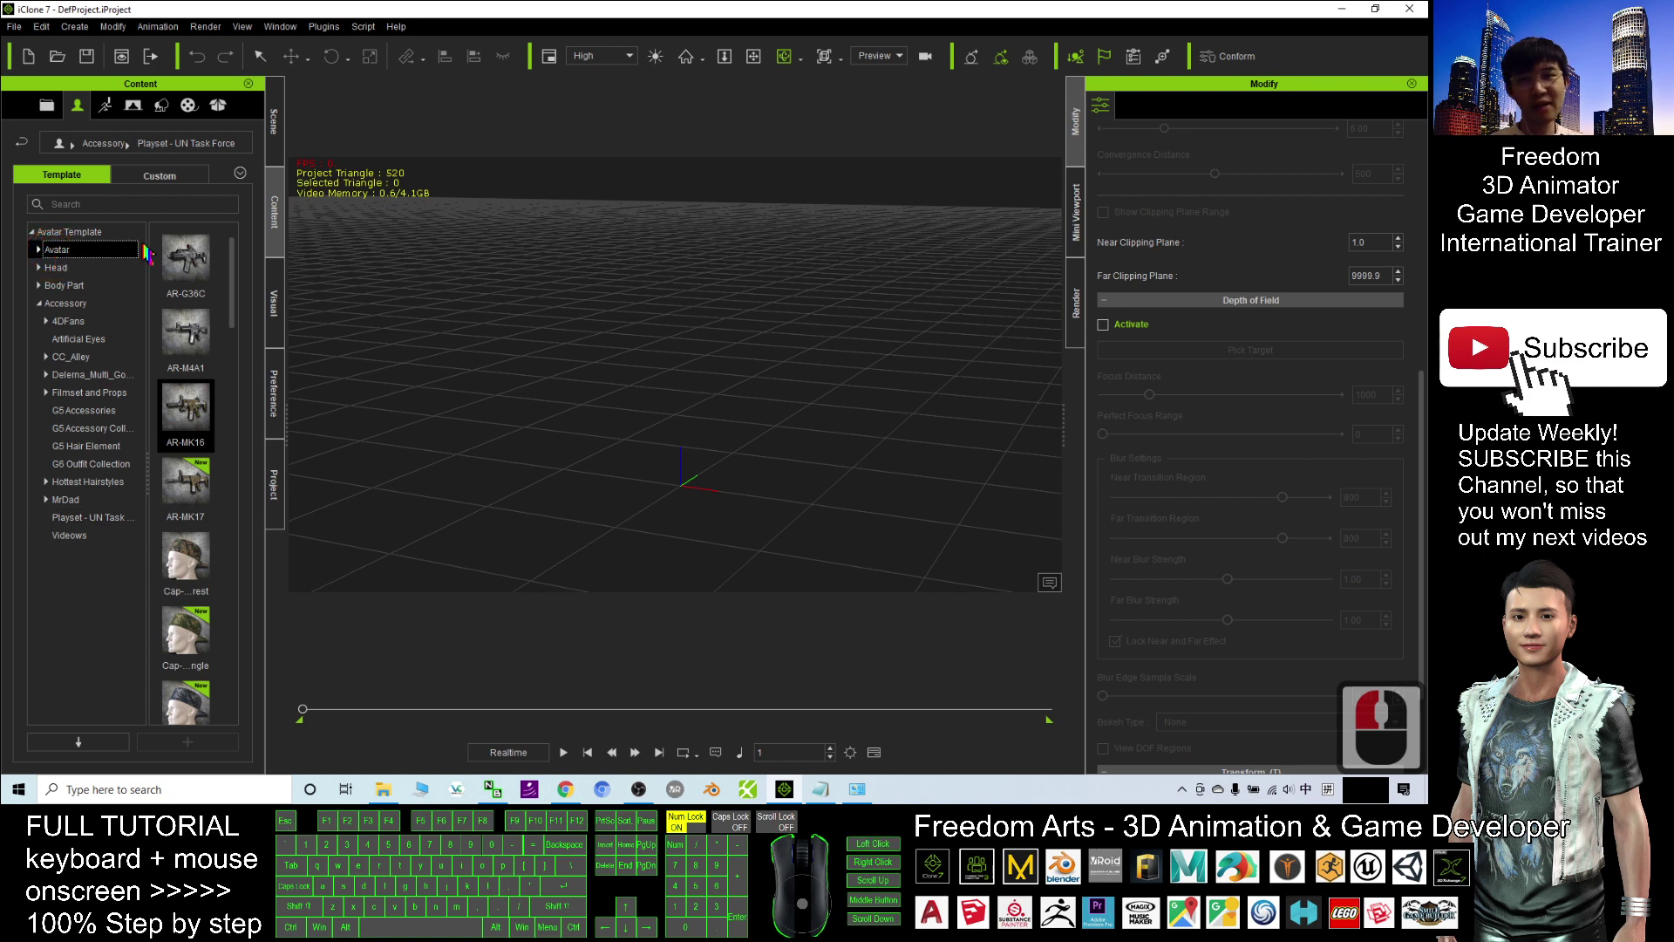
{"action": "left_click", "coordinate": [38, 251]}
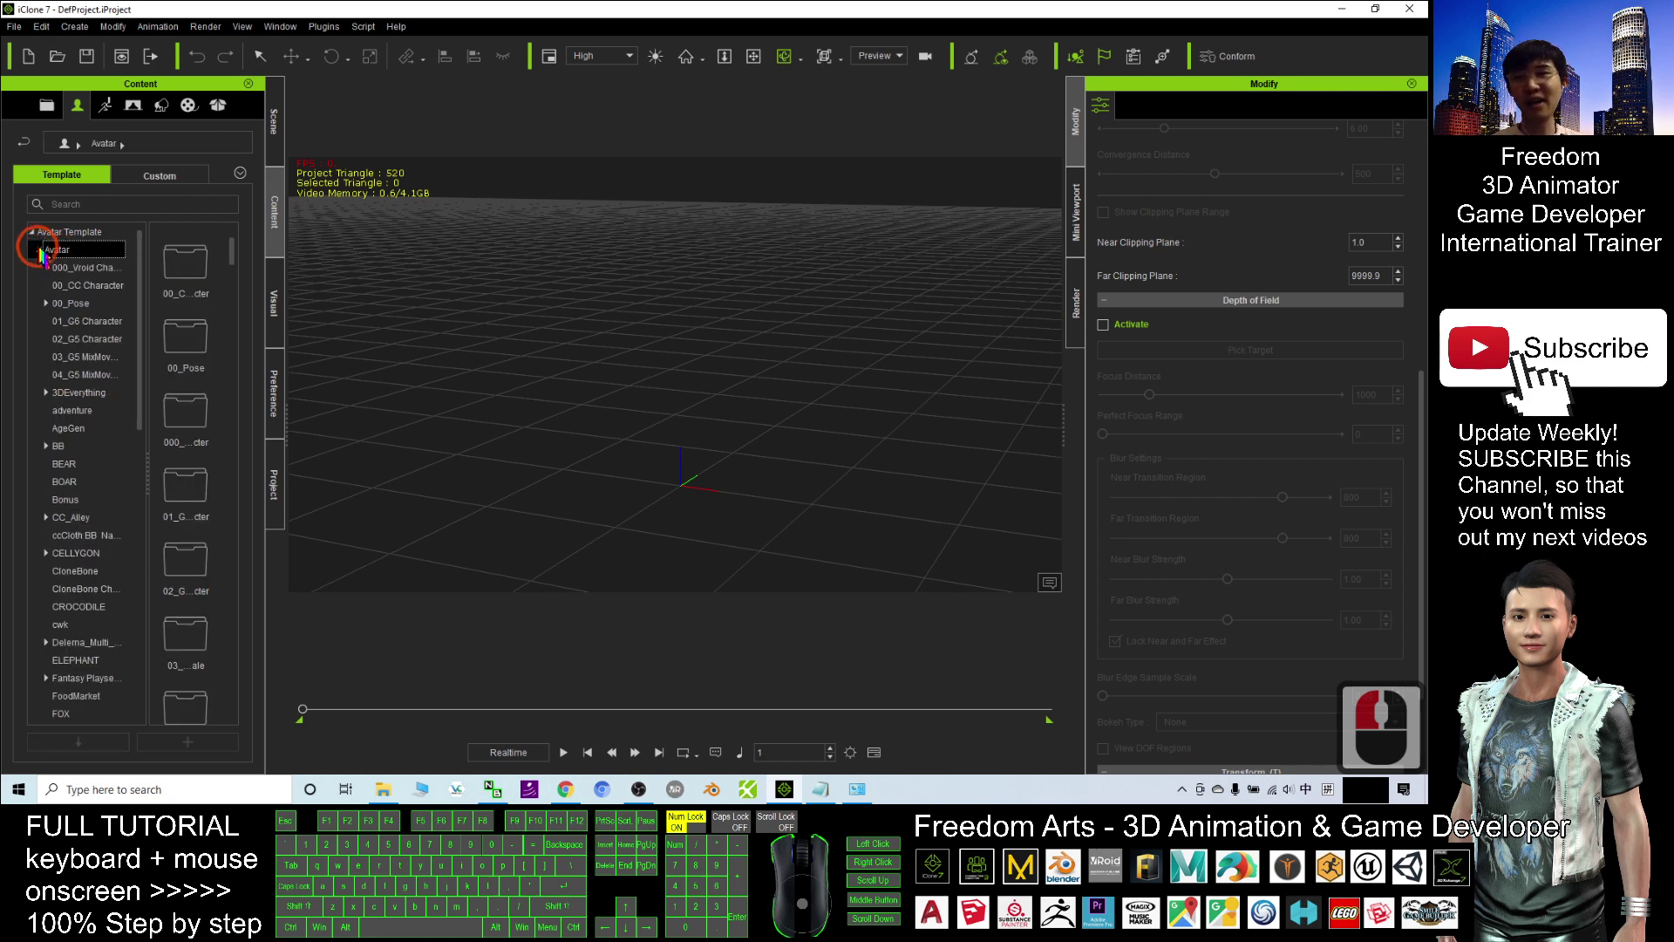
{"action": "left_click", "coordinate": [65, 288]}
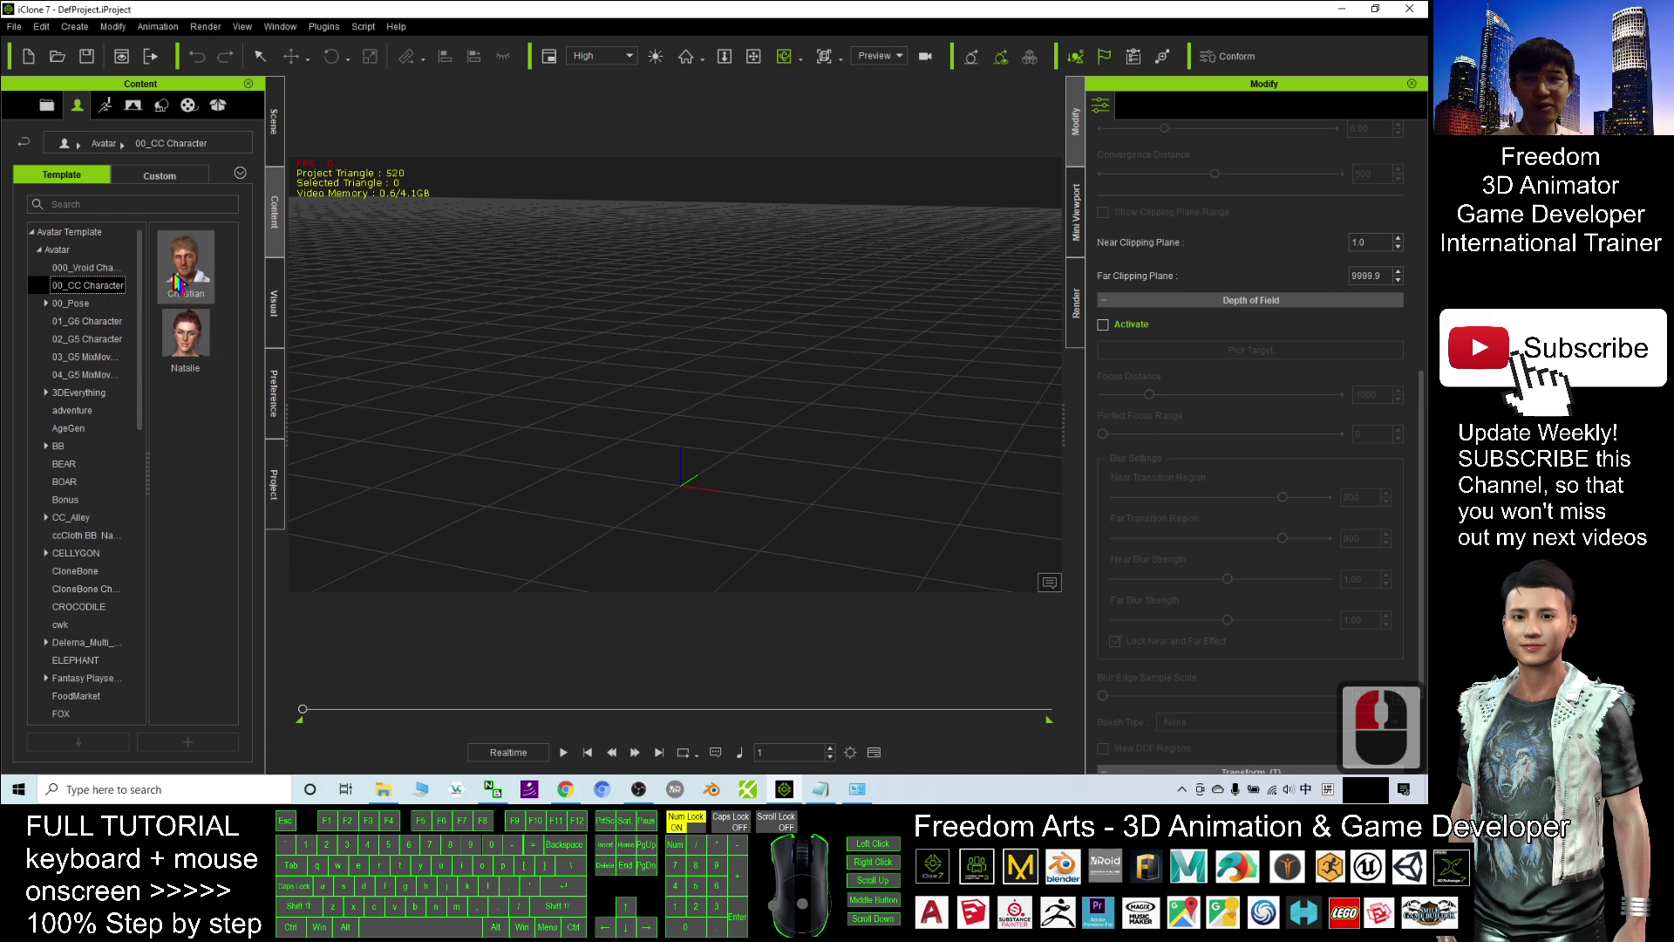
{"action": "left_click_drag", "start_coordinate": [177, 280], "coordinate": [656, 399]}
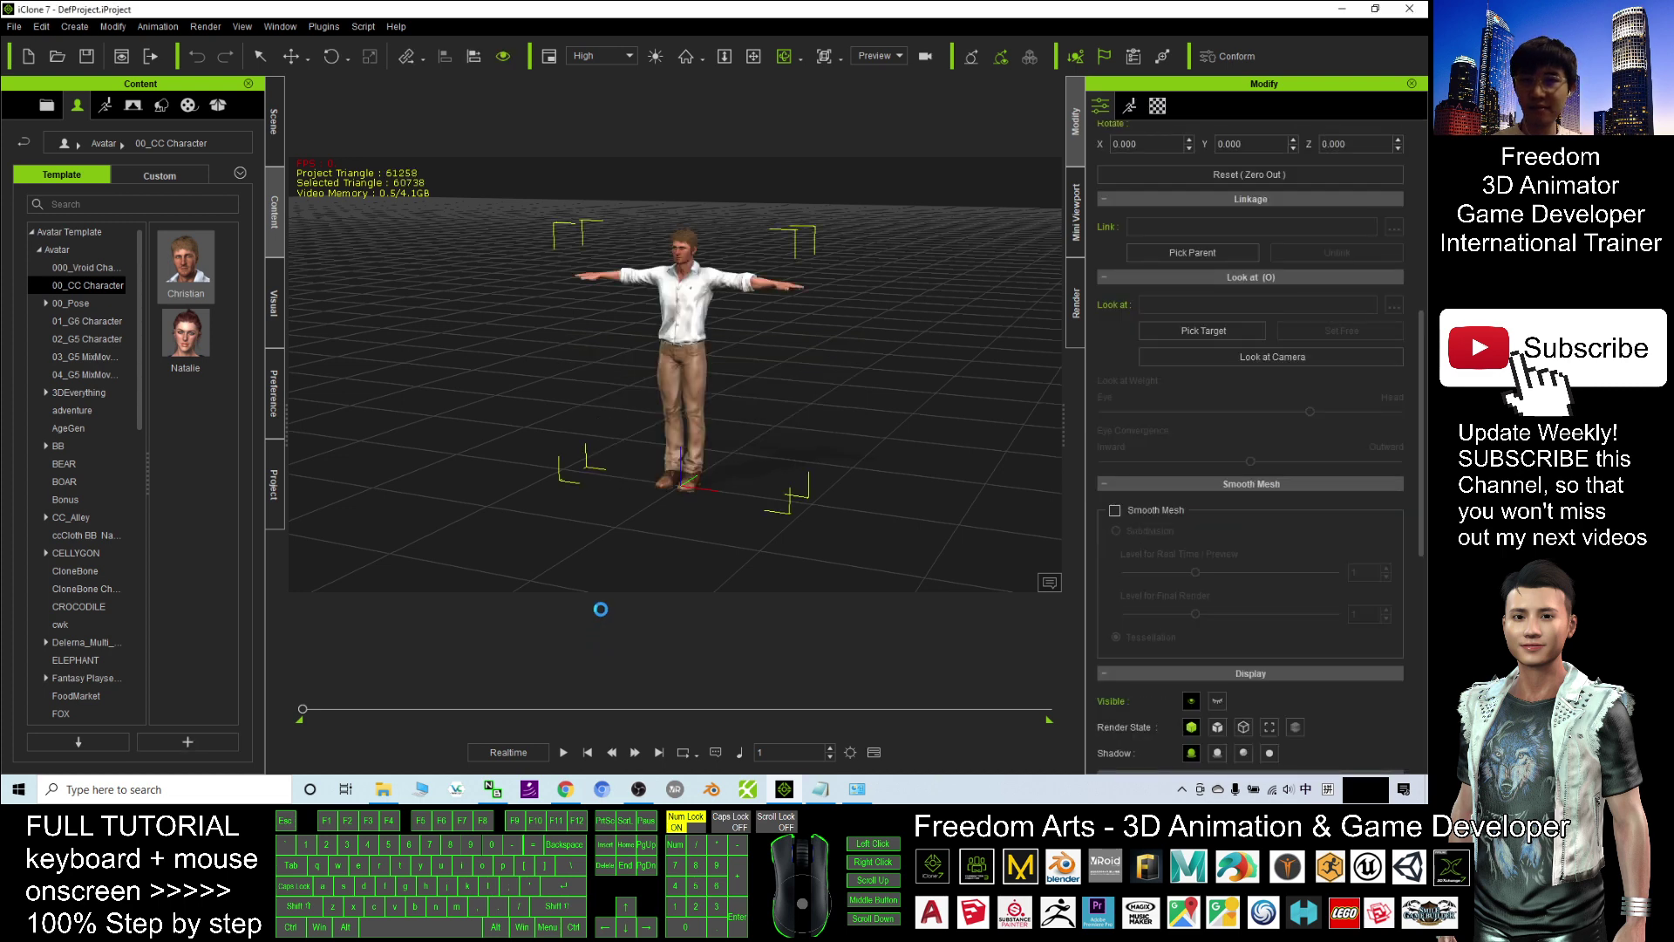
- Bring up the Assault > Combat motion folder in File Explorer and check the Rifle Combat Combo store page in Chrome
{"action": "left_click", "coordinate": [383, 789]}
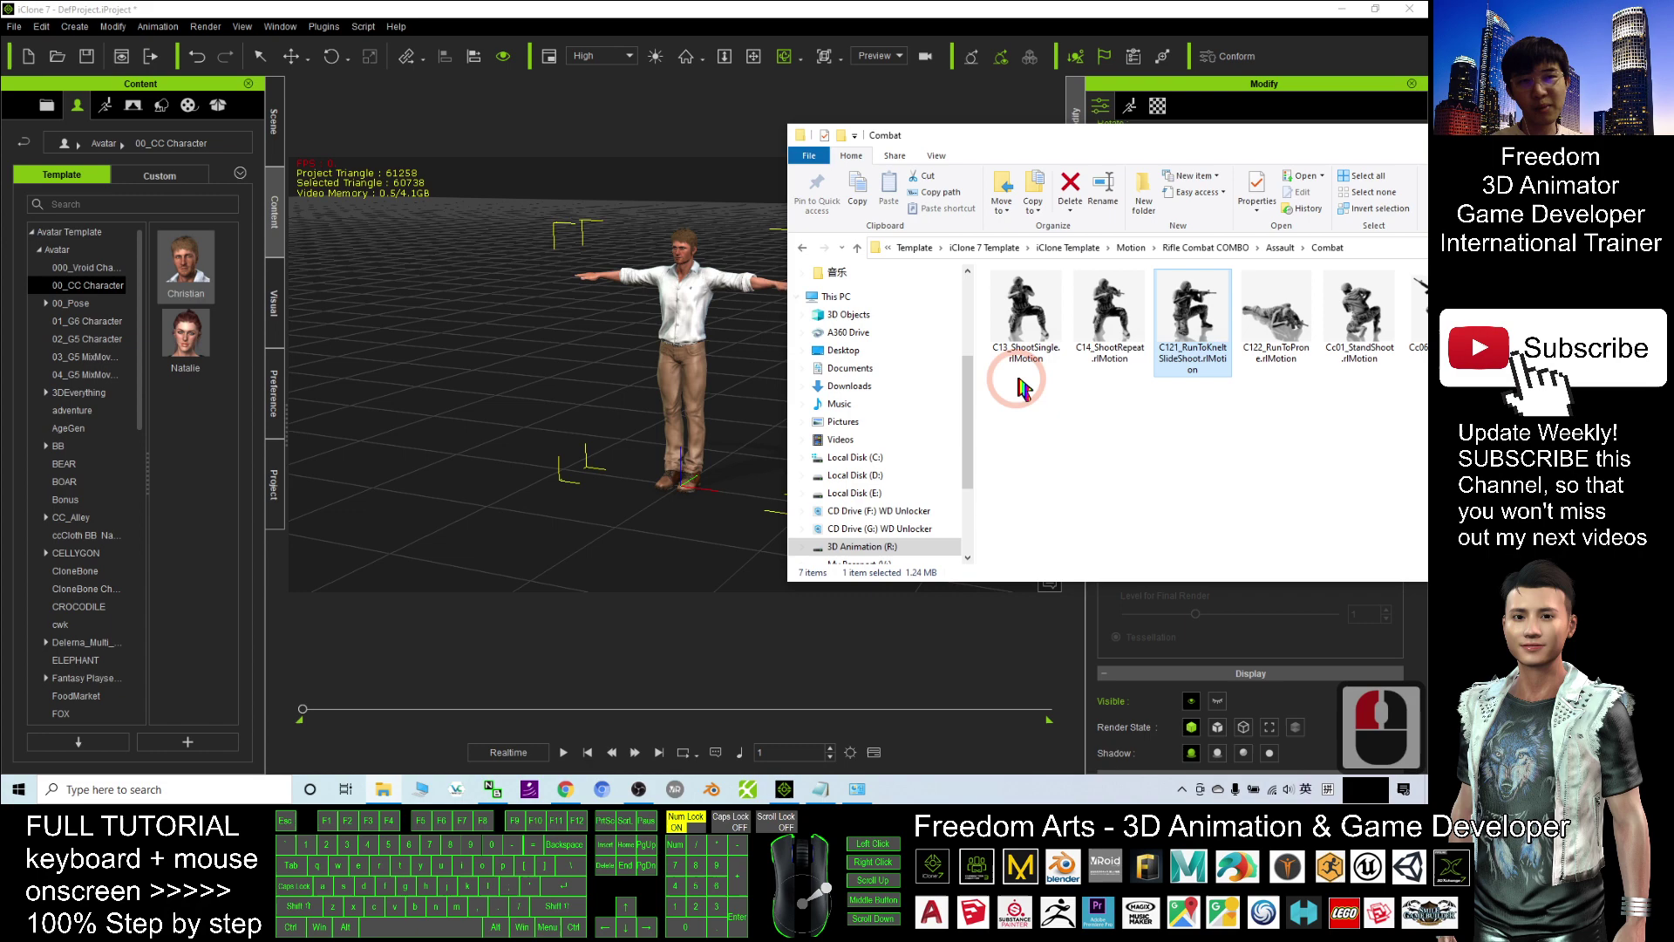
{"action": "left_click_drag", "start_coordinate": [1116, 141], "coordinate": [809, 152]}
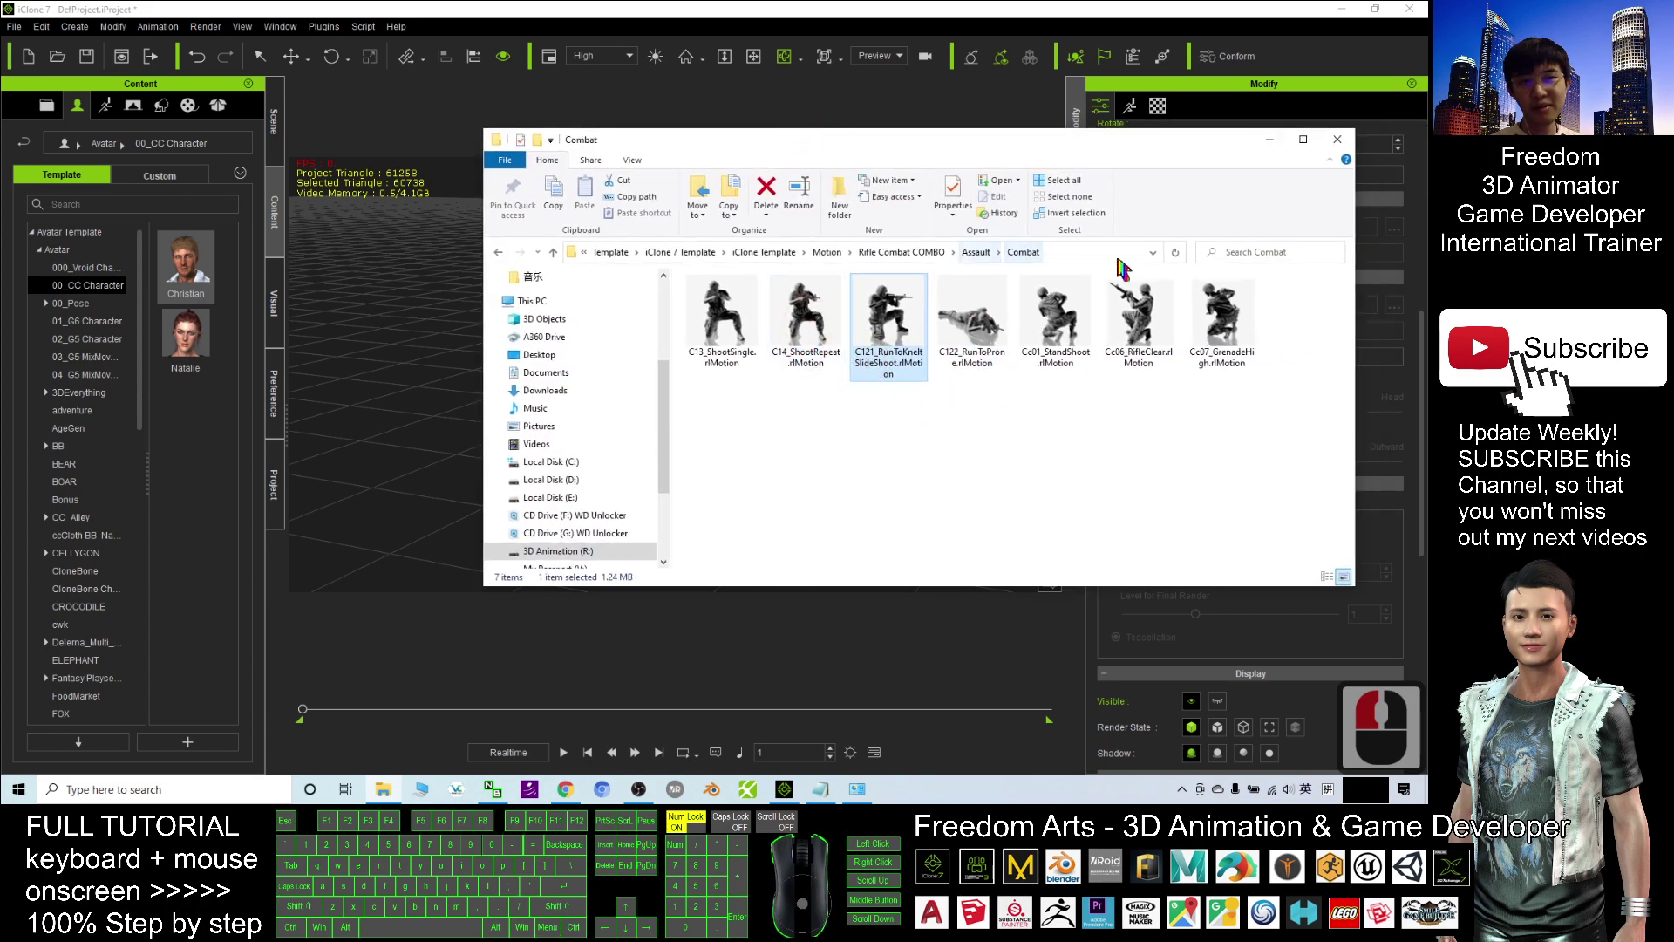
{"action": "left_click_drag", "start_coordinate": [1278, 462], "coordinate": [632, 288]}
{"action": "double_click", "coordinate": [700, 647]}
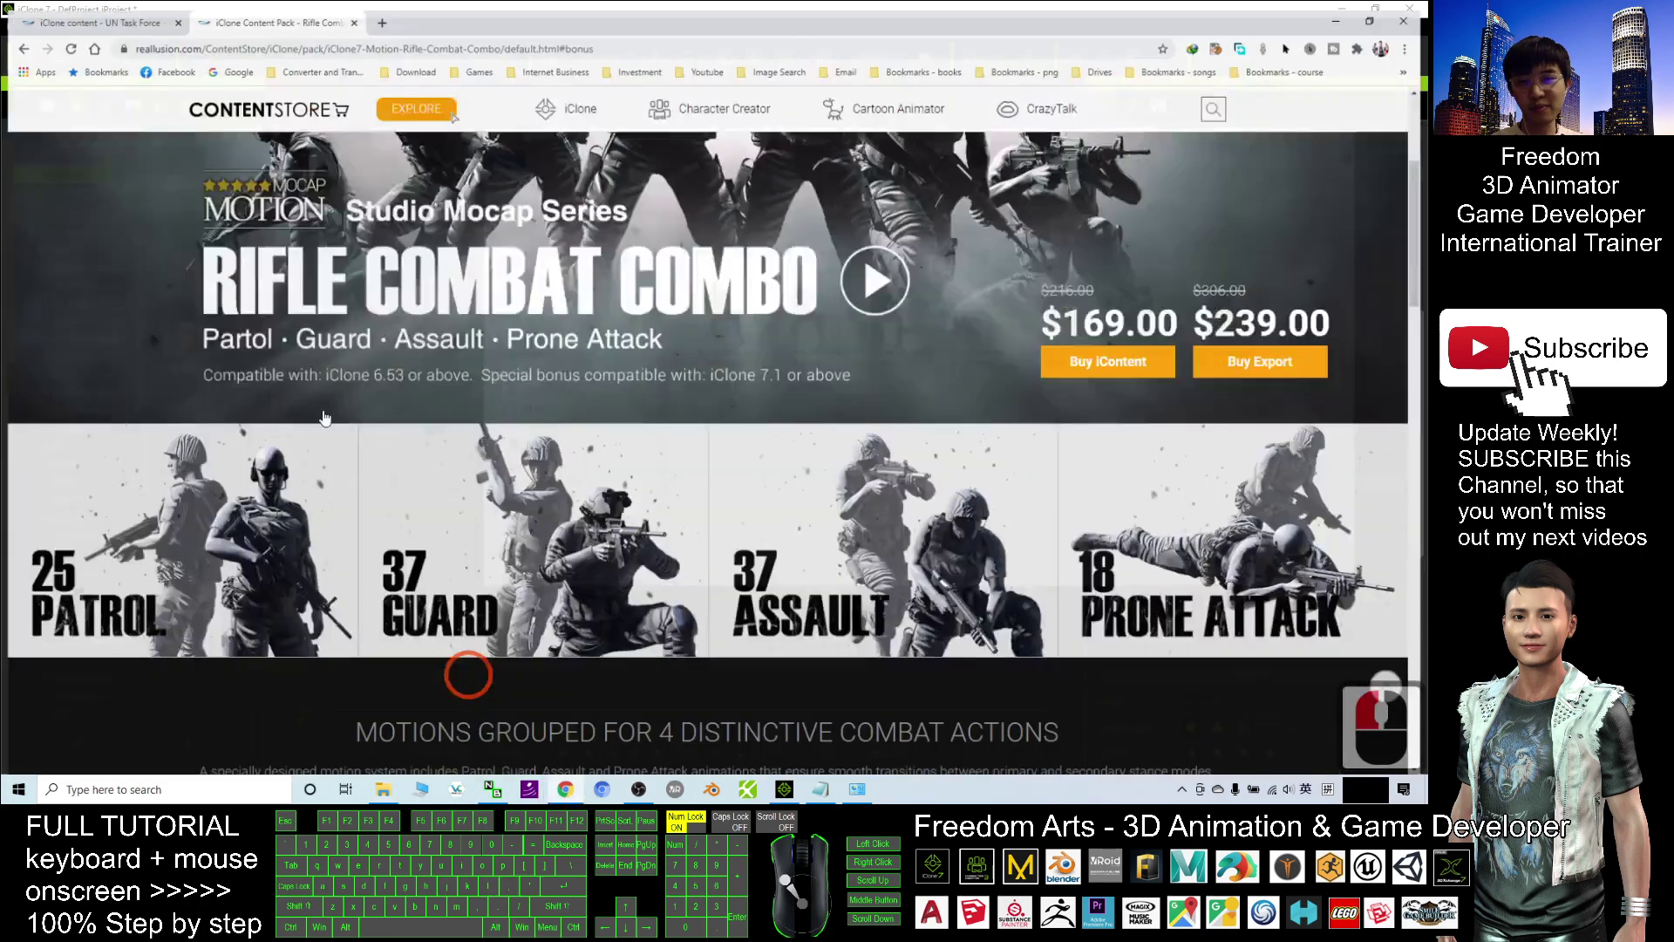
{"action": "scroll", "coordinate": [325, 418], "scroll_direction": "up", "scroll_amount": 9}
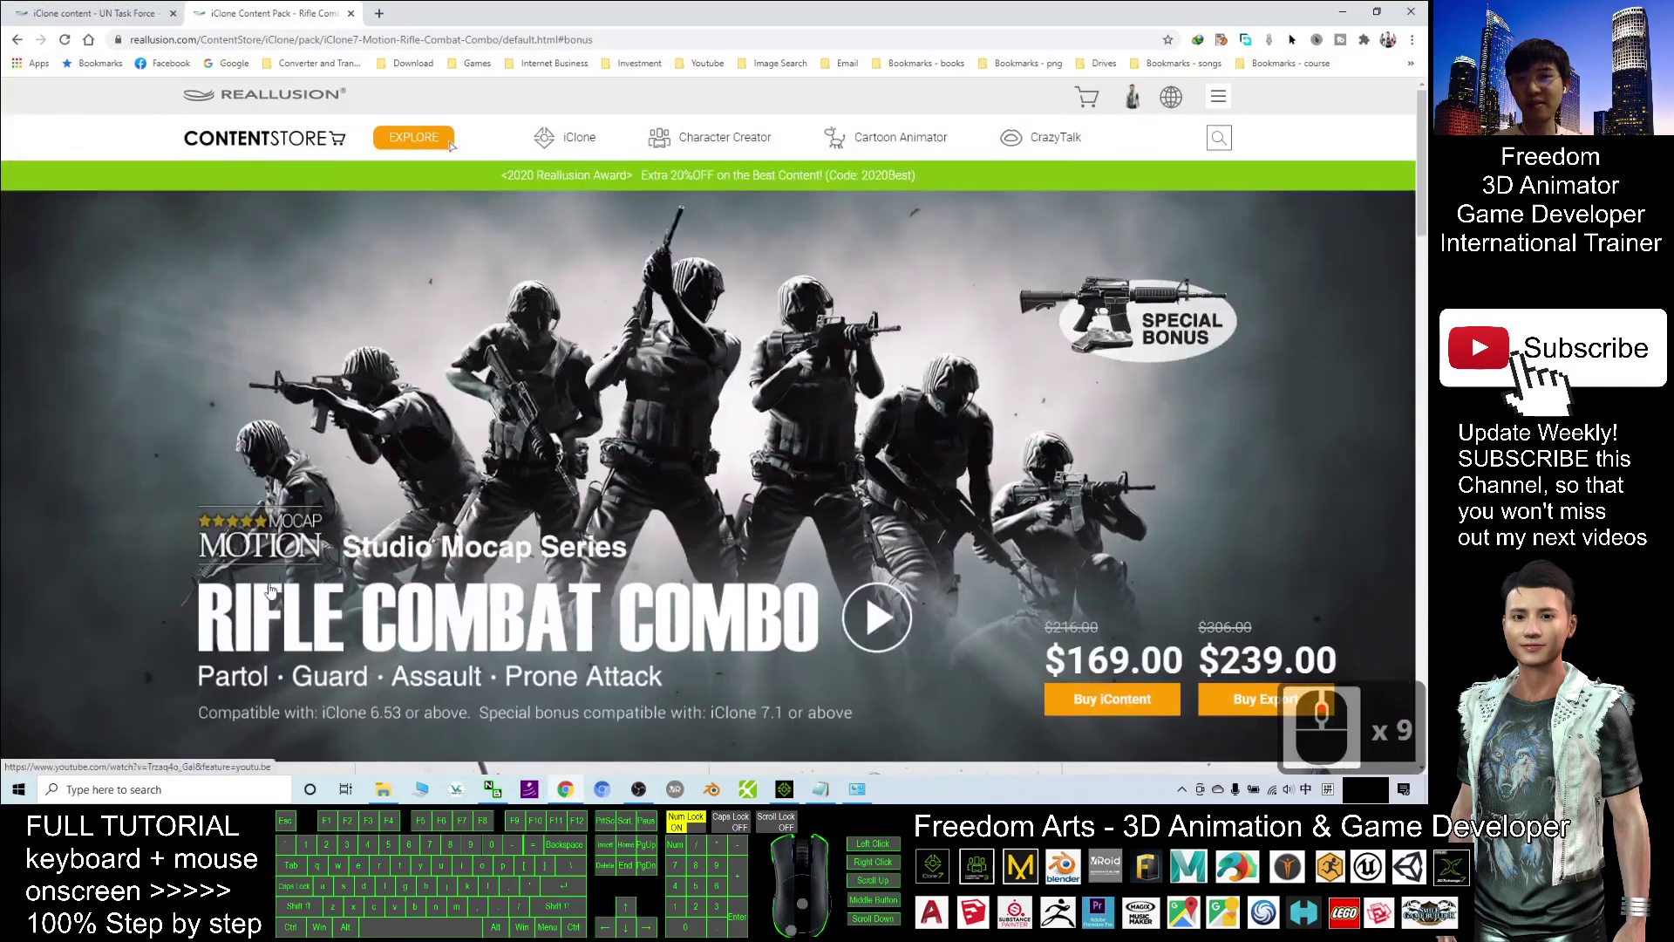
{"action": "left_click", "coordinate": [1343, 12]}
{"action": "left_click", "coordinate": [1068, 427]}
- Apply C121_RunToKneltSlideShoot.rlMotion from the Combat folder to the Christian avatar and return to iClone
{"action": "left_click_drag", "start_coordinate": [911, 139], "coordinate": [1200, 138]}
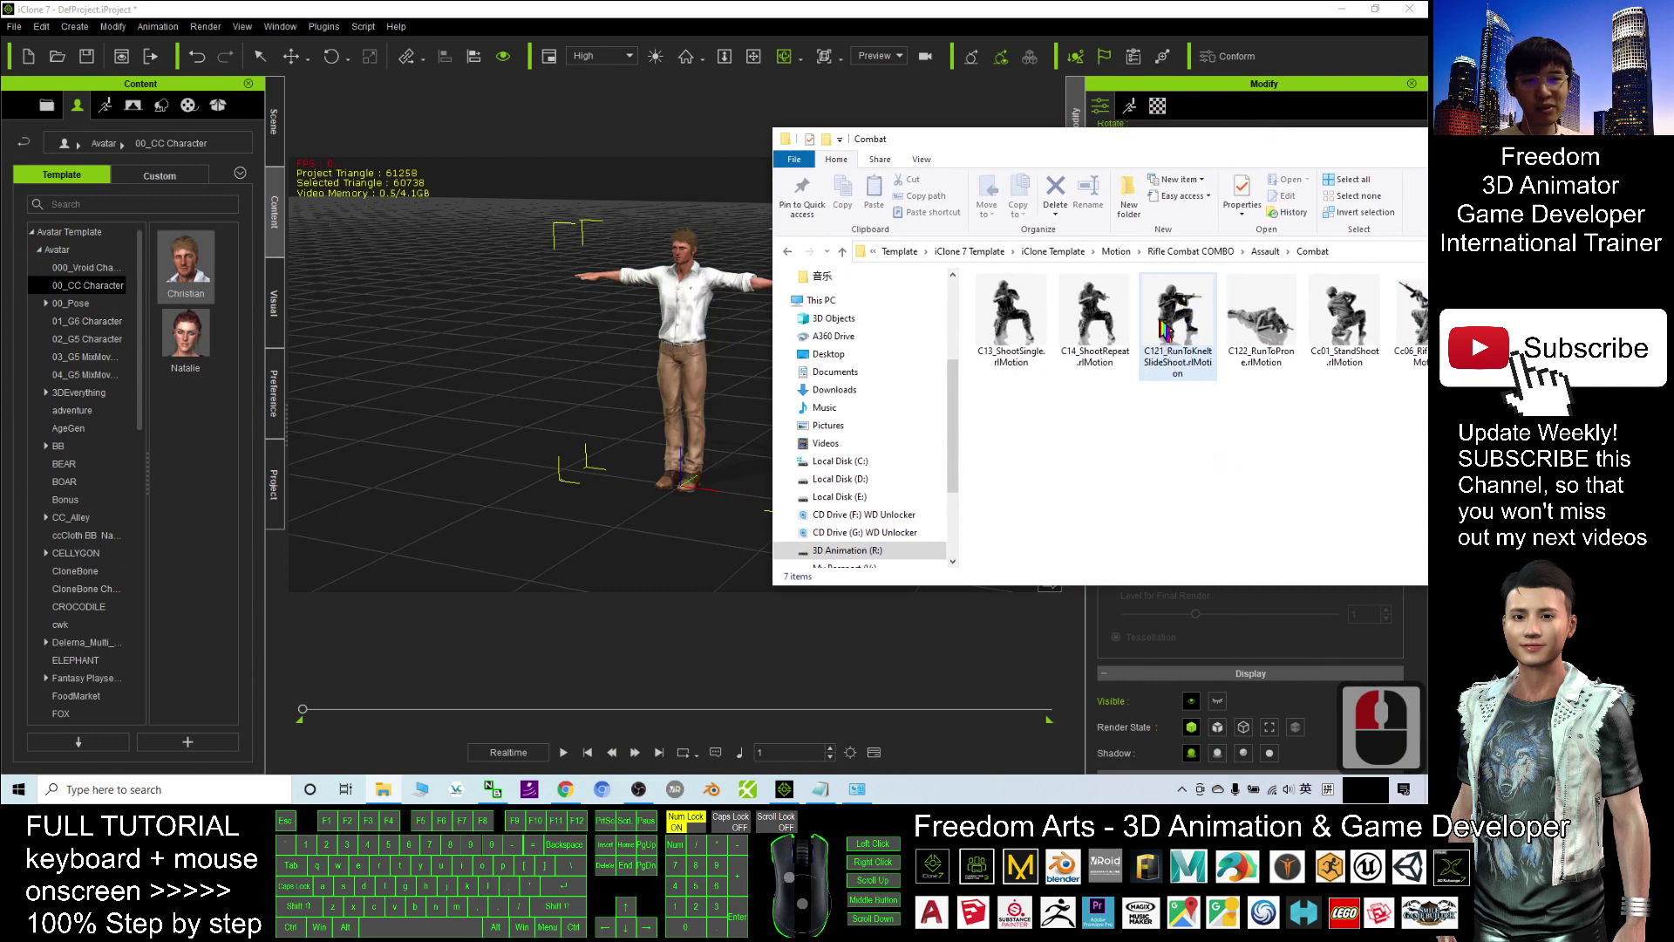
{"action": "double_click", "coordinate": [1173, 327]}
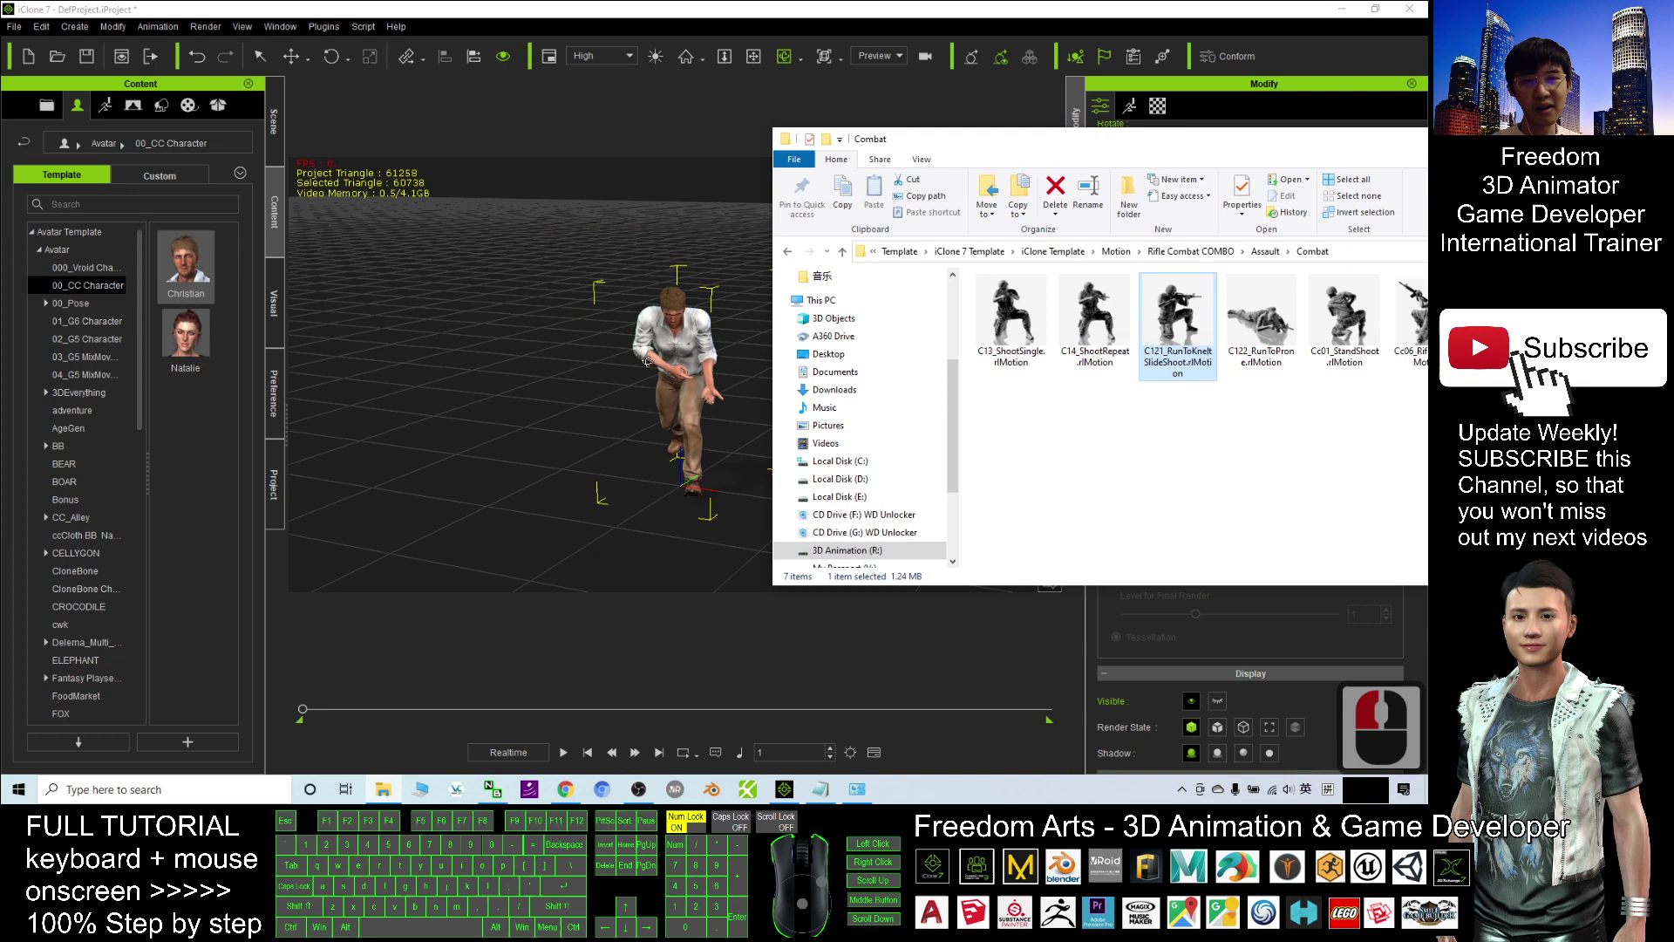
{"action": "left_click", "coordinate": [1129, 474]}
{"action": "left_click", "coordinate": [261, 10]}
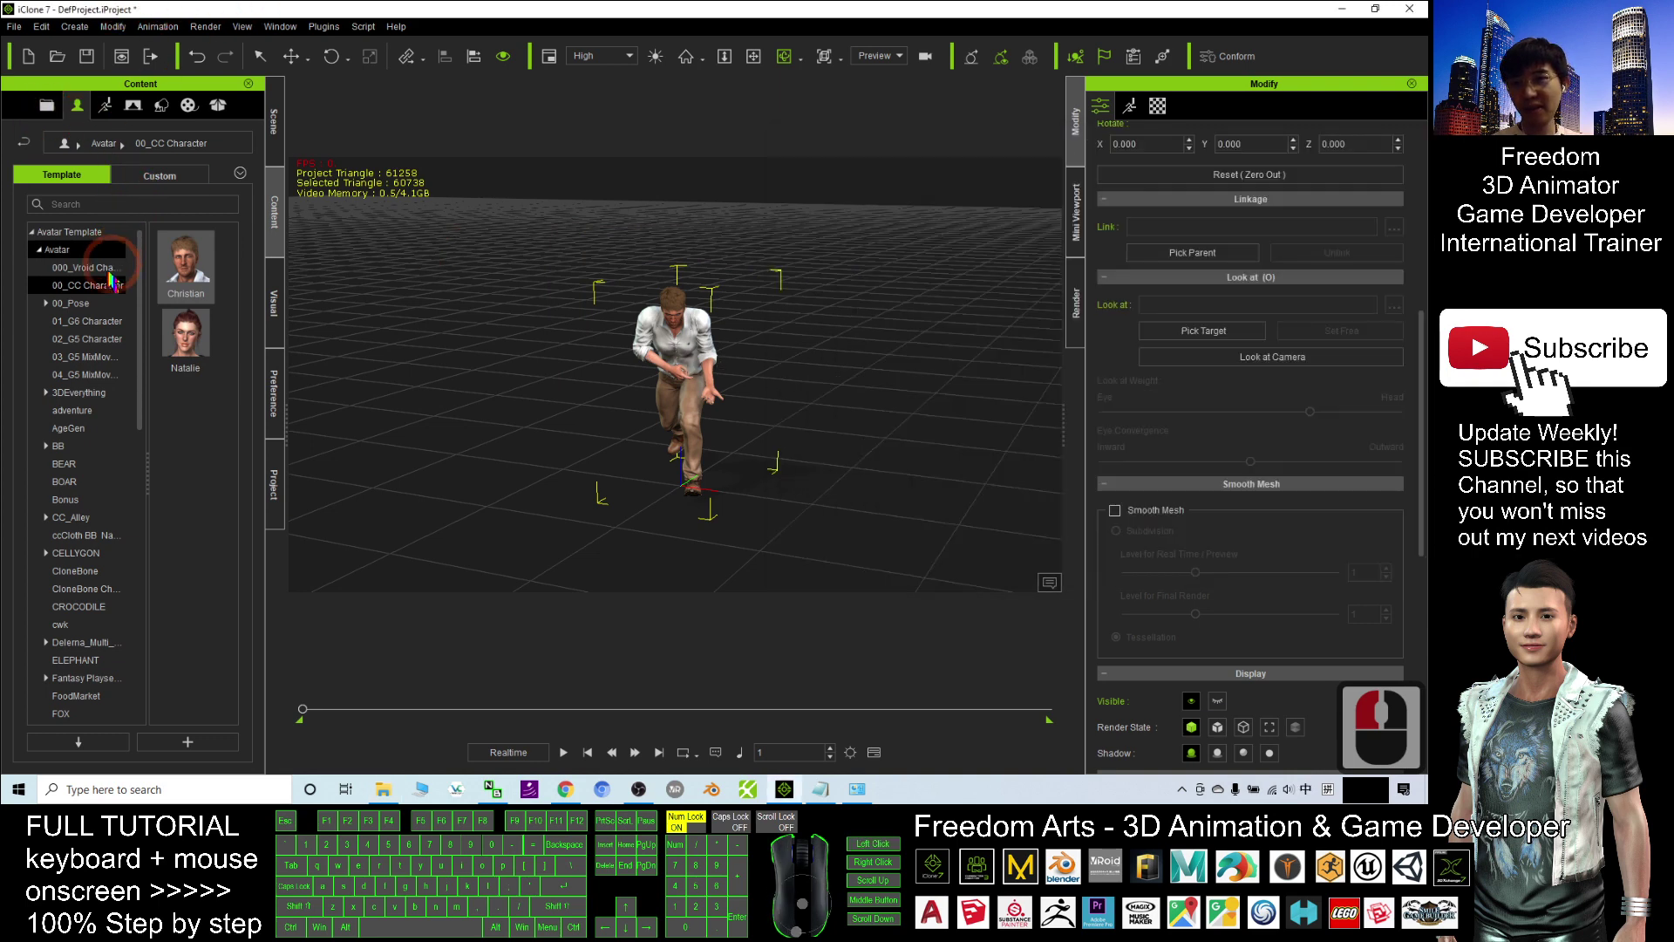
- Attach the AR-G36C rifle from the Playset - UN Task Force accessory templates to the Christian avatar
{"action": "left_click", "coordinate": [40, 249]}
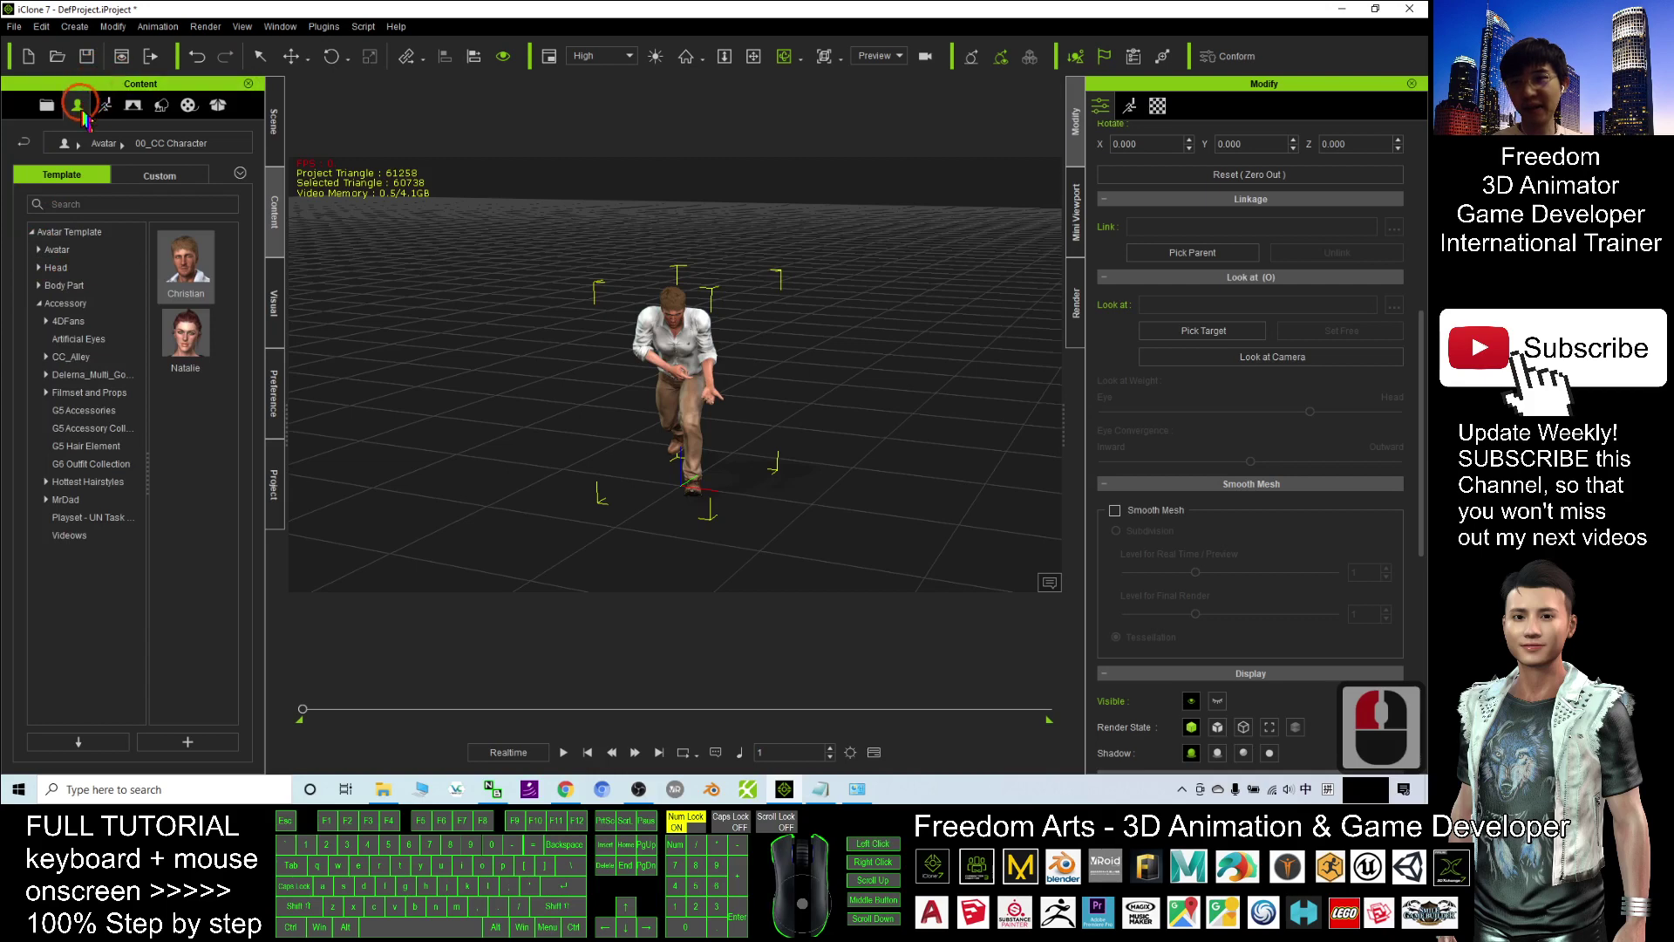
{"action": "double_click", "coordinate": [70, 175]}
{"action": "left_click", "coordinate": [46, 304]}
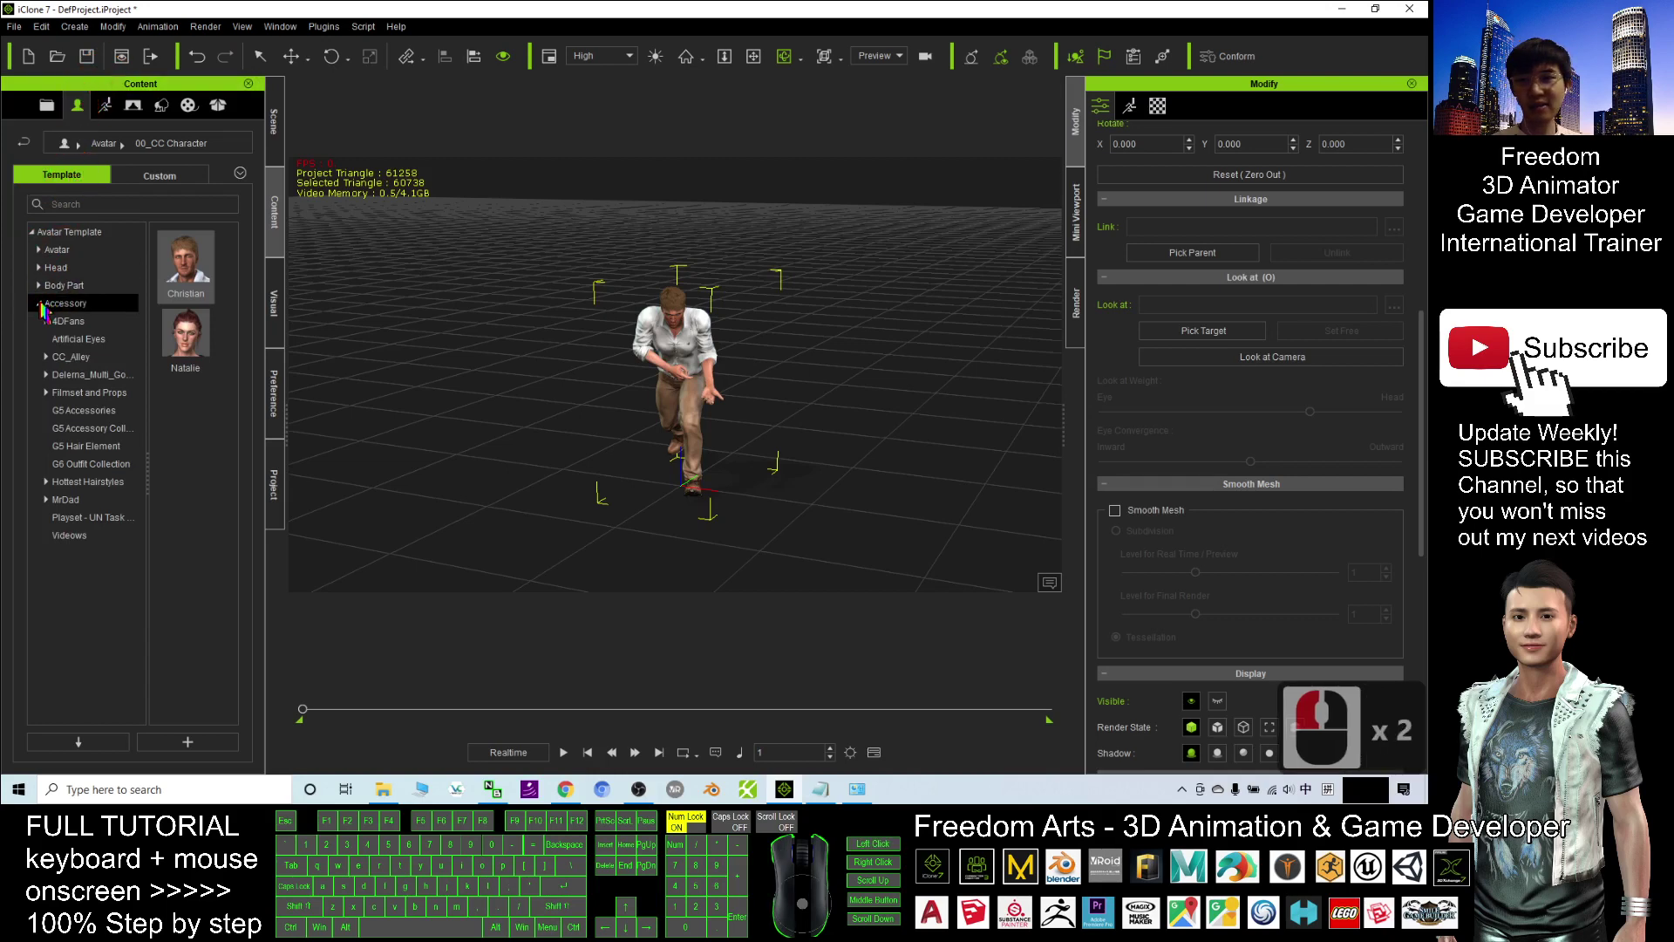
{"action": "left_click", "coordinate": [80, 445]}
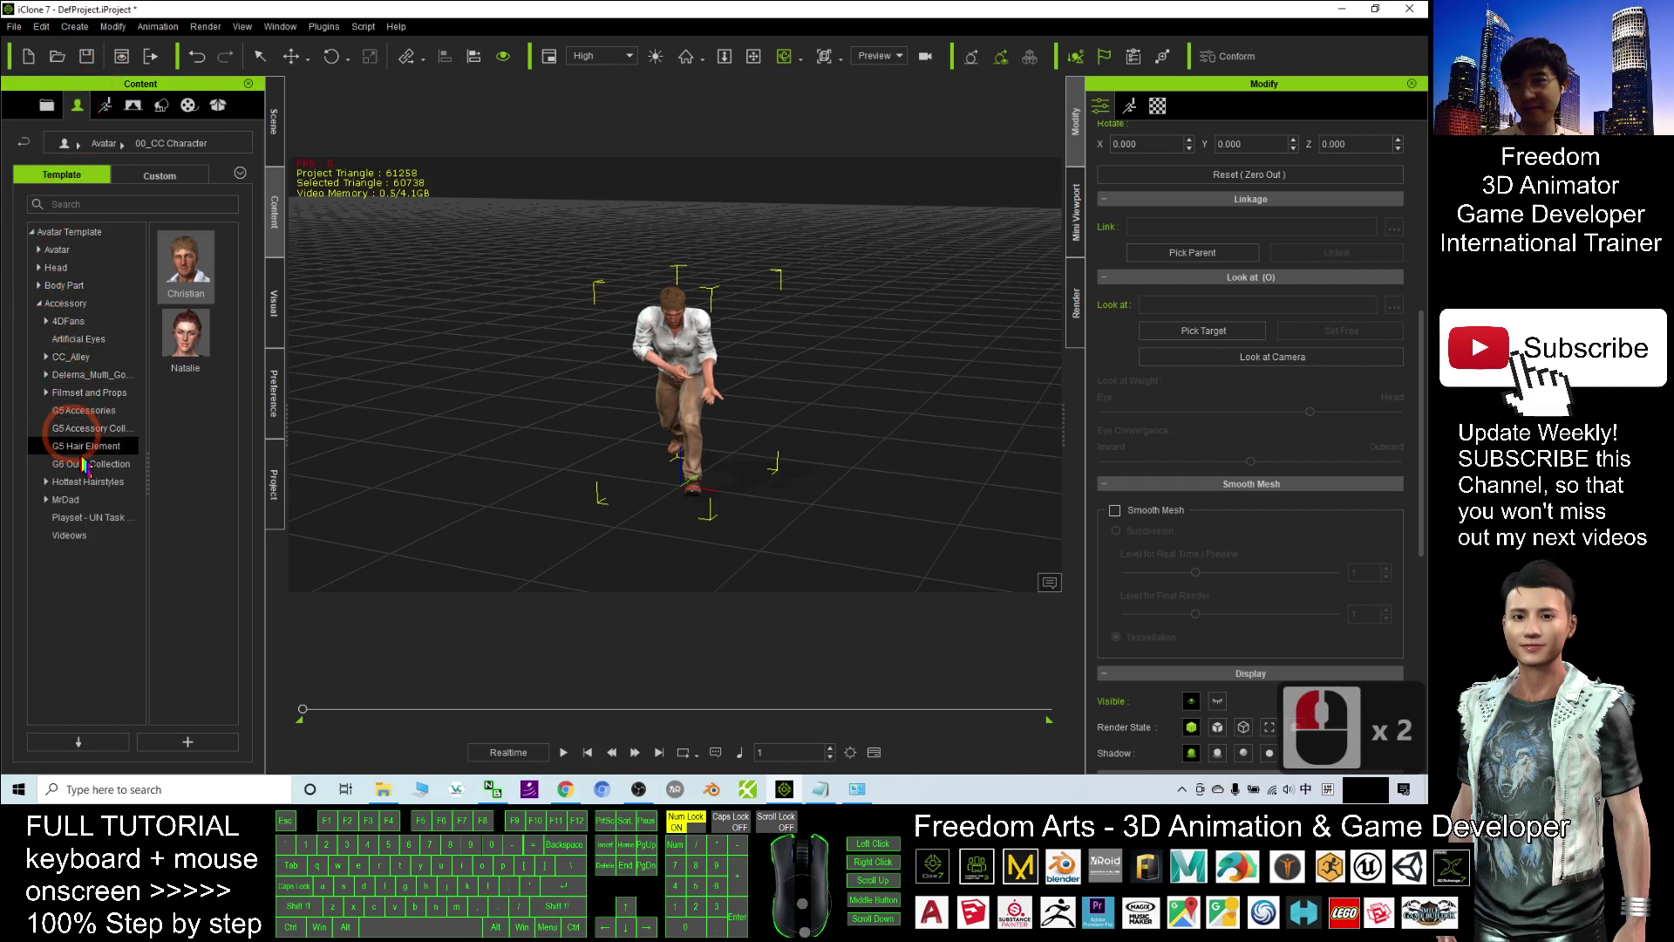
{"action": "left_click", "coordinate": [96, 518]}
{"action": "left_click", "coordinate": [87, 518]}
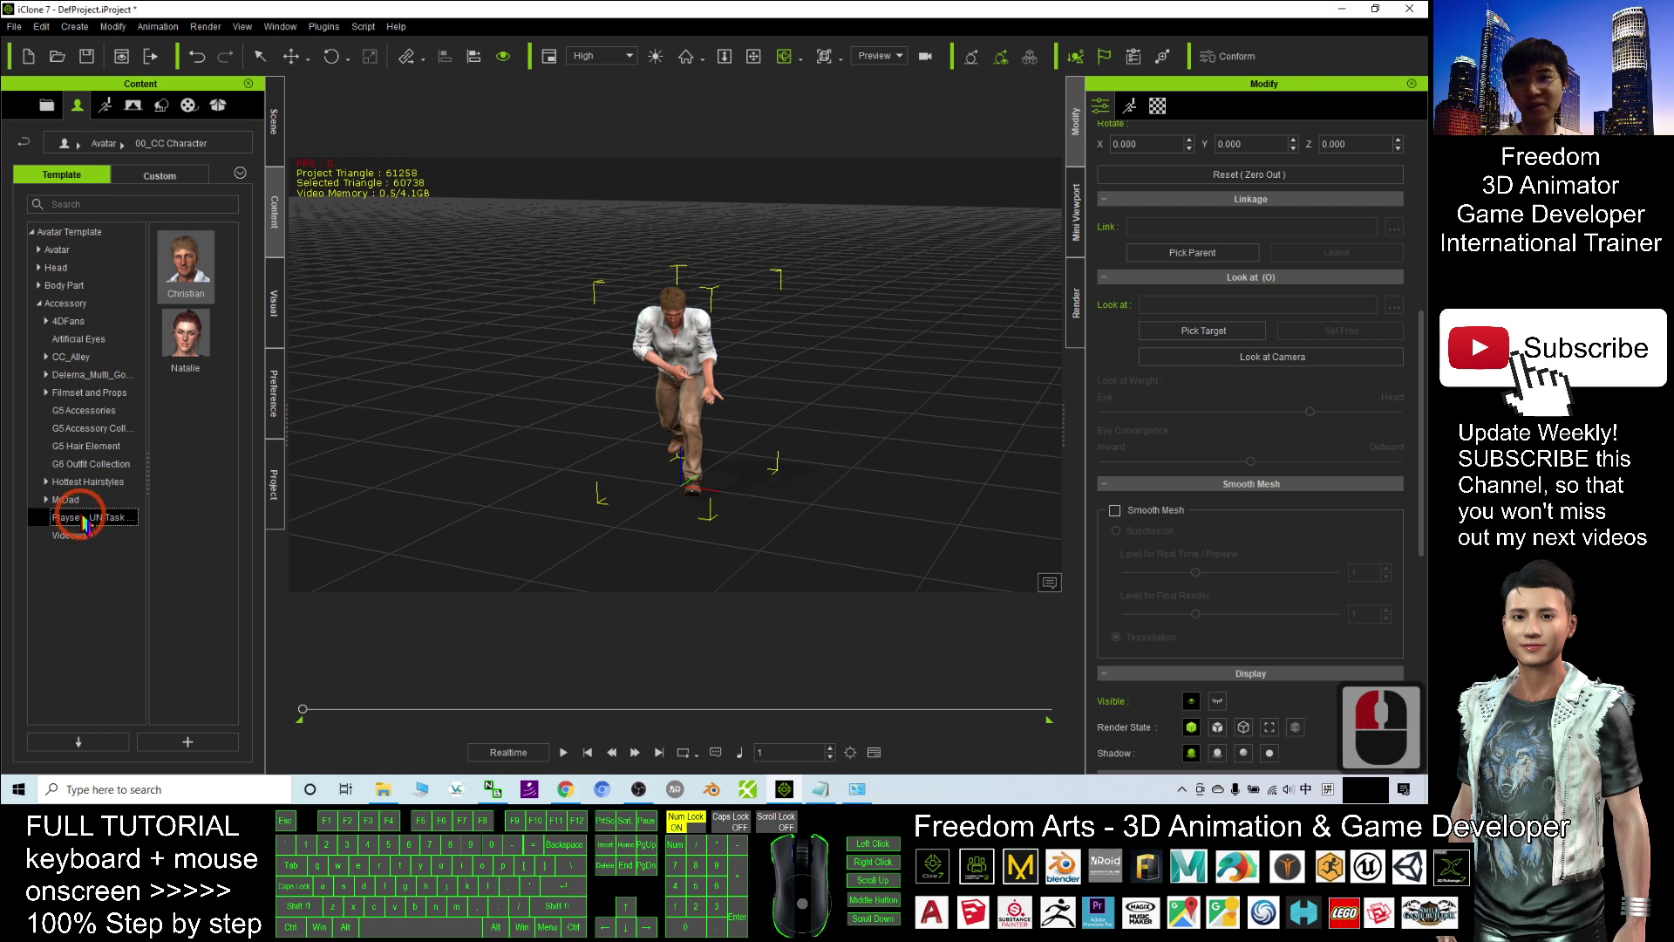
{"action": "left_click_drag", "start_coordinate": [239, 299], "coordinate": [250, 253]}
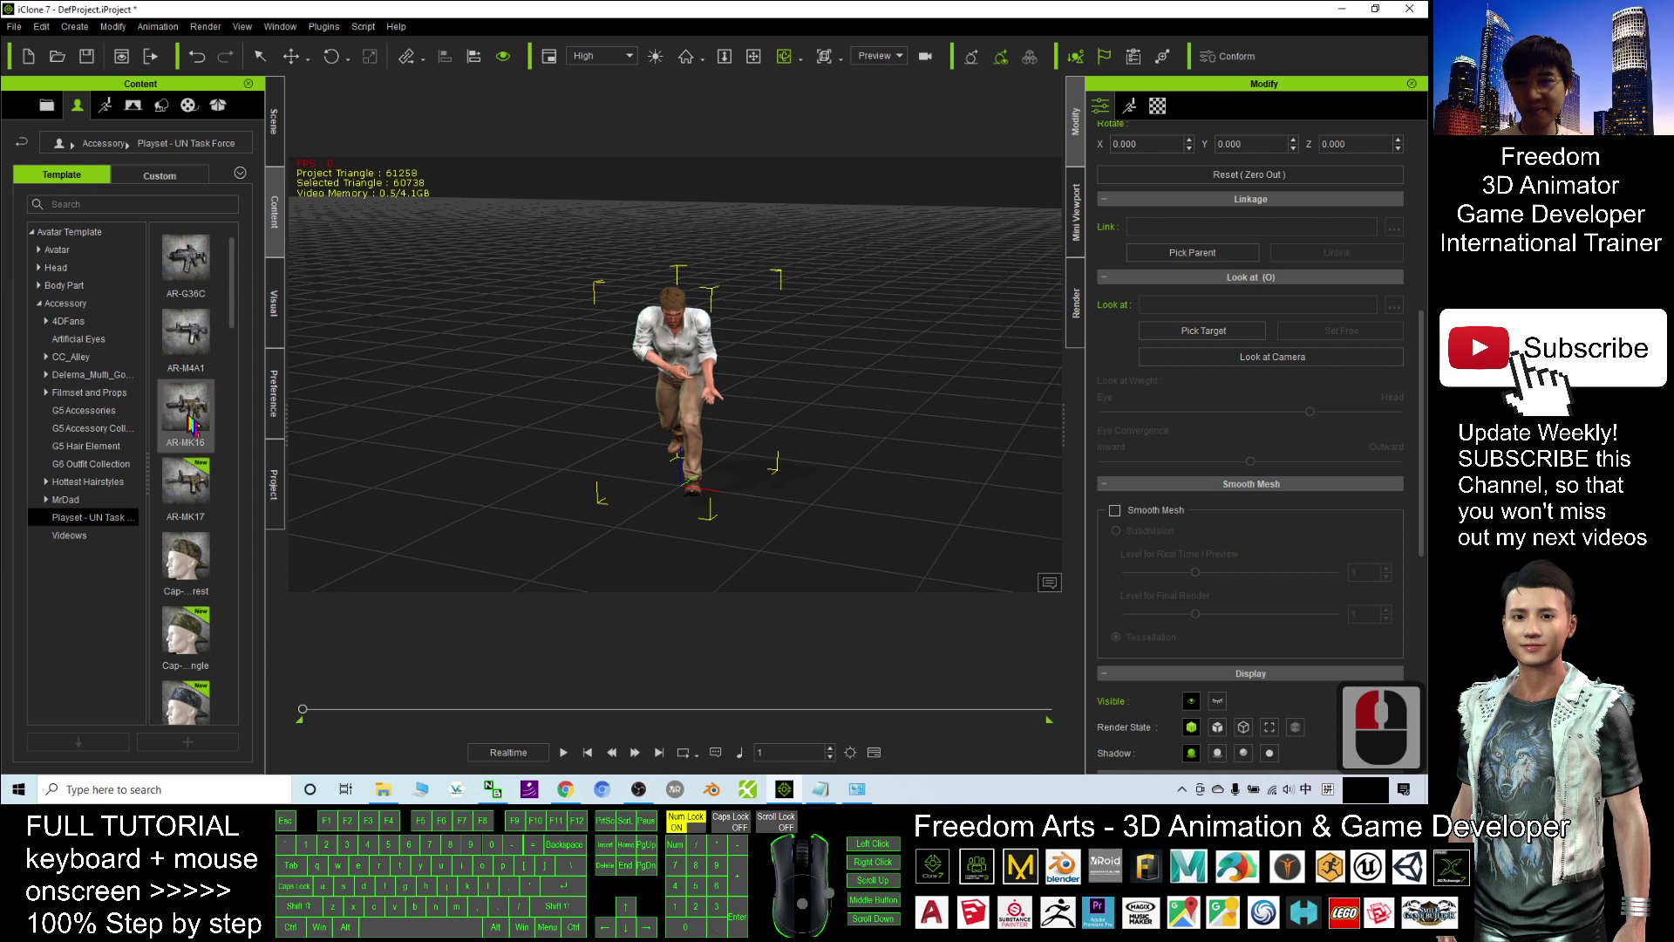
{"action": "left_click_drag", "start_coordinate": [186, 259], "coordinate": [687, 362]}
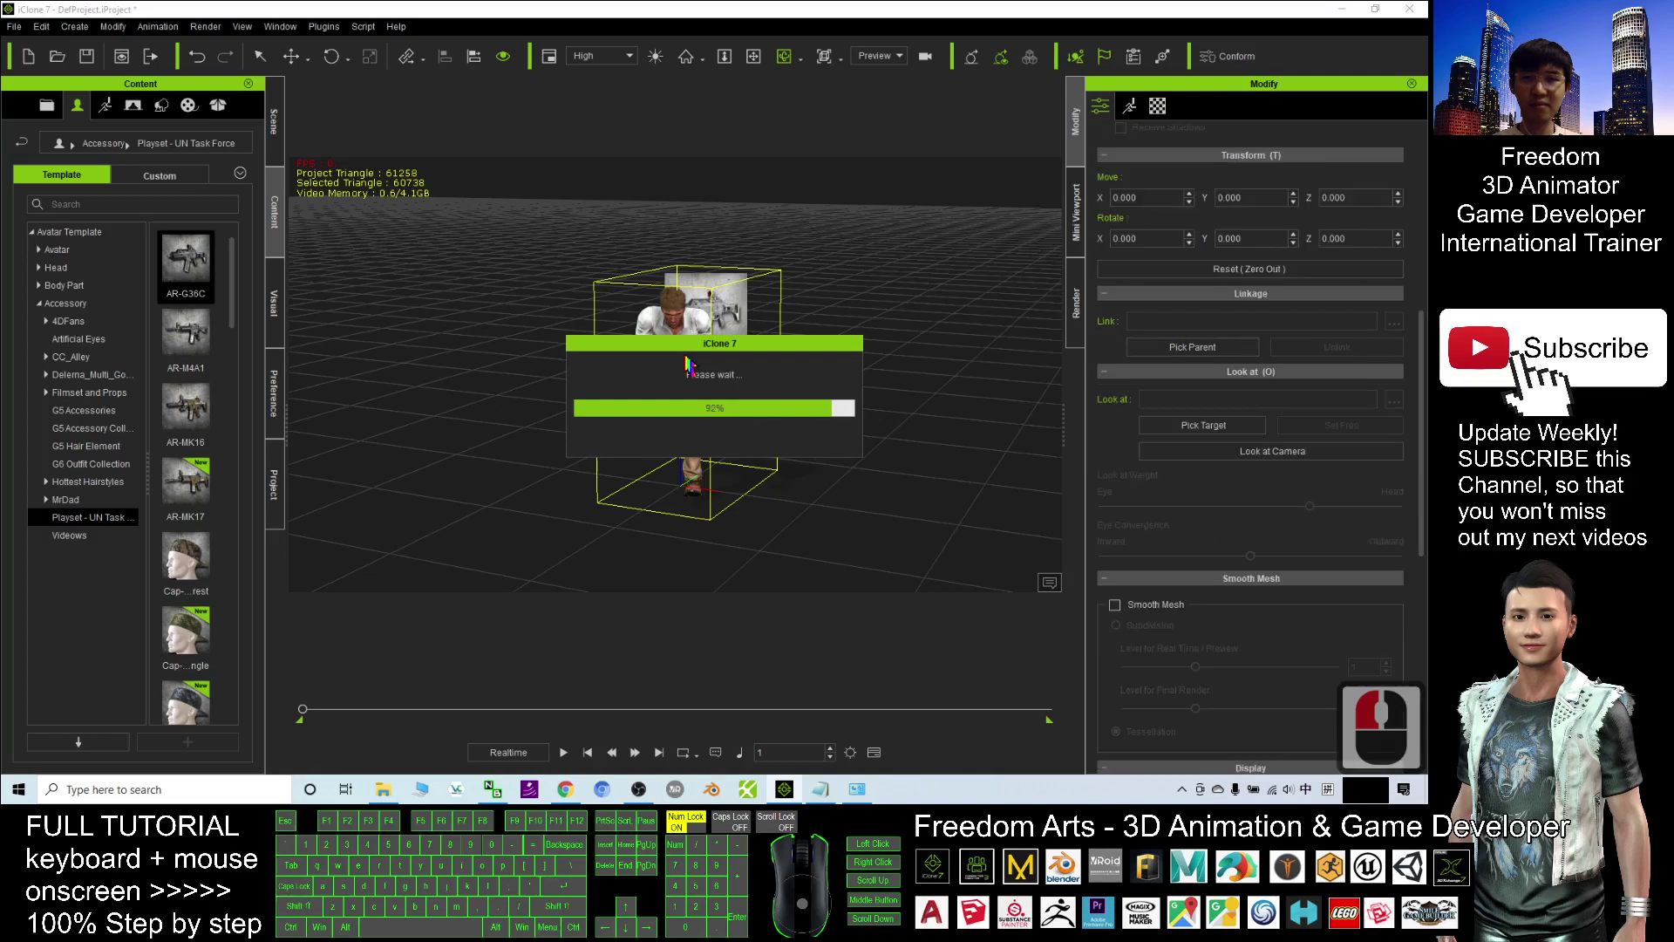
- Play back the run-to-kneel motion to check how the avatar holds the rifle, and stop during the kneeling pose
{"action": "scroll", "coordinate": [798, 353], "scroll_direction": "up", "scroll_amount": 11}
{"action": "scroll", "coordinate": [542, 363], "scroll_direction": "down", "scroll_amount": 16}
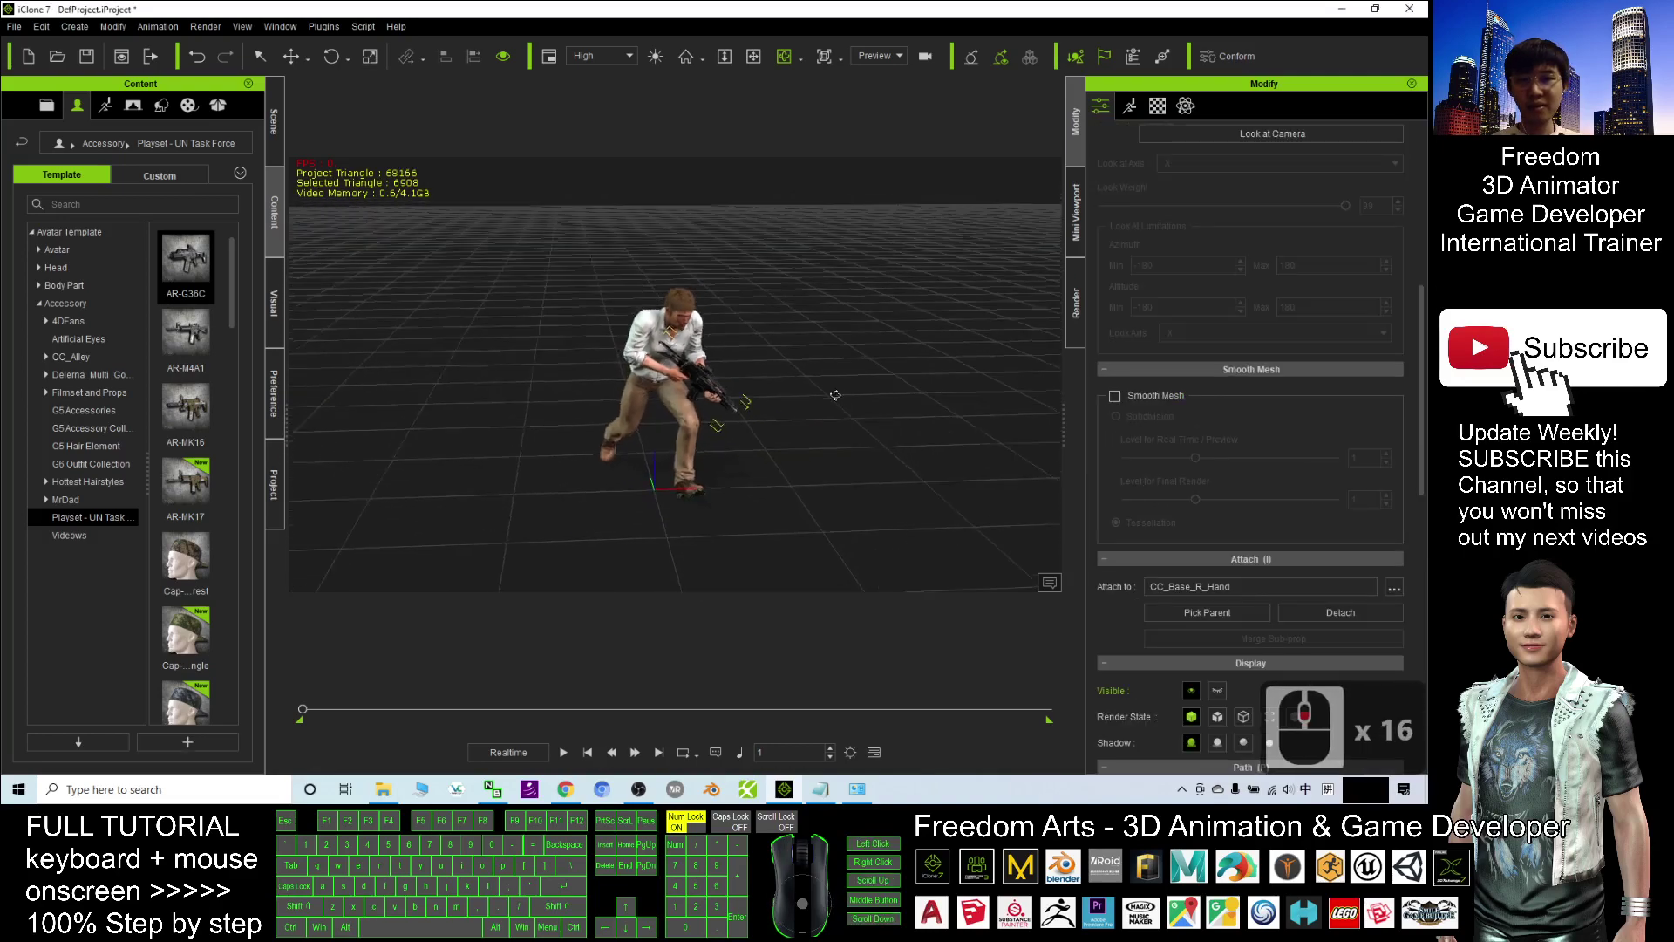
{"action": "scroll", "coordinate": [770, 401], "scroll_direction": "down", "scroll_amount": 5}
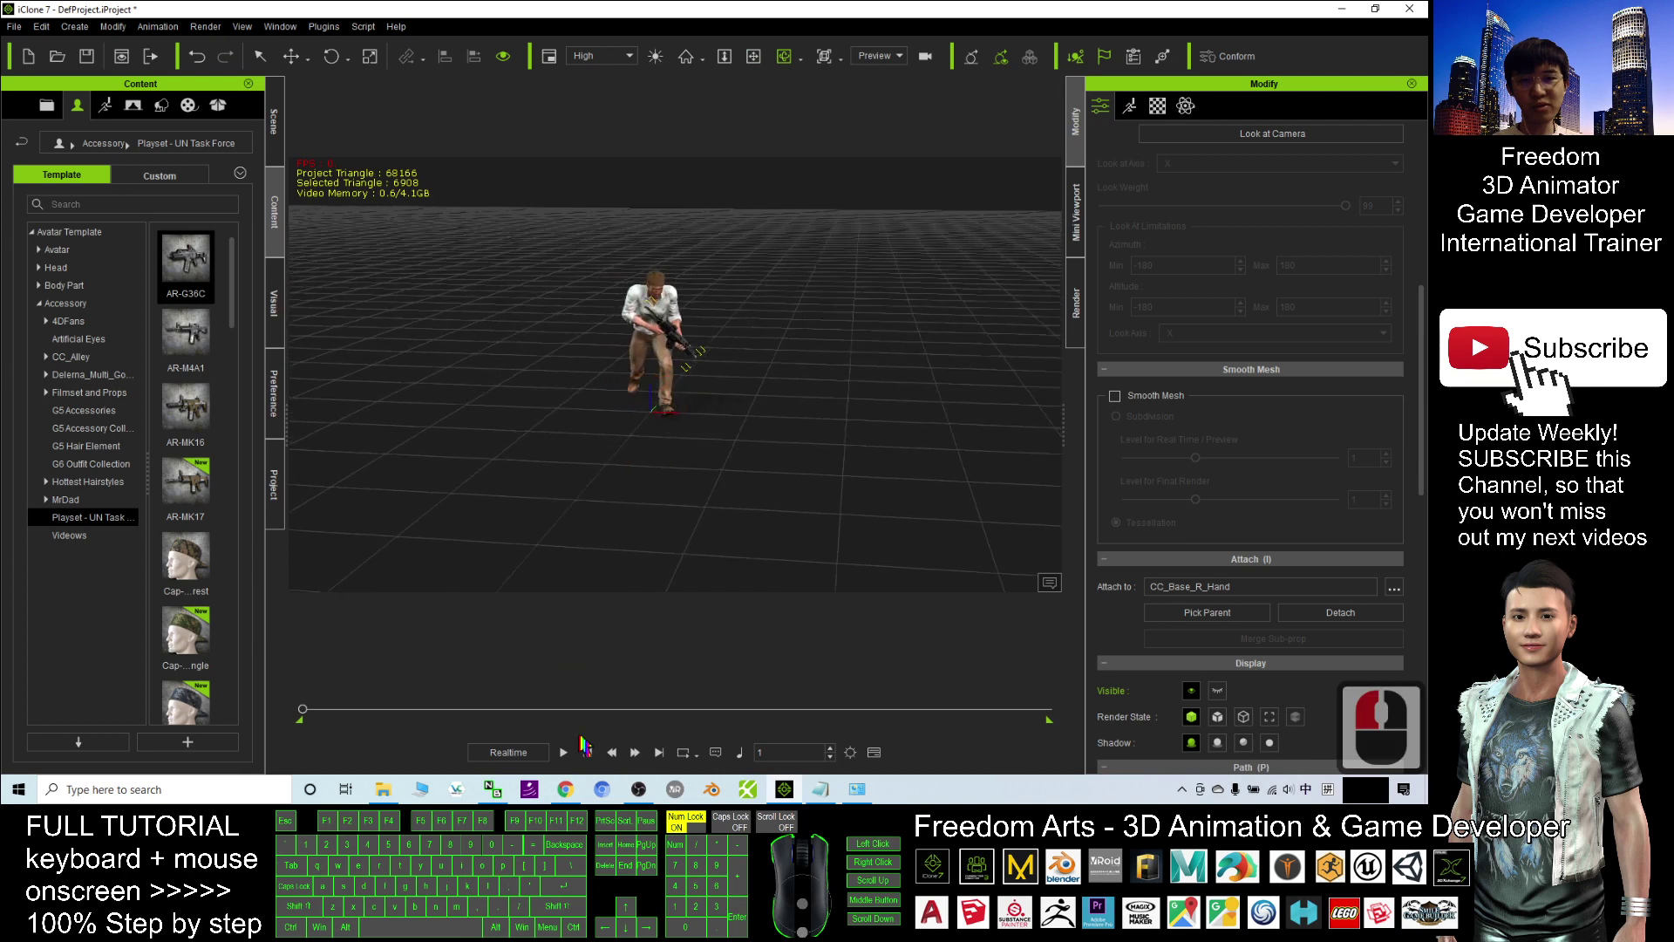
{"action": "left_click", "coordinate": [563, 751]}
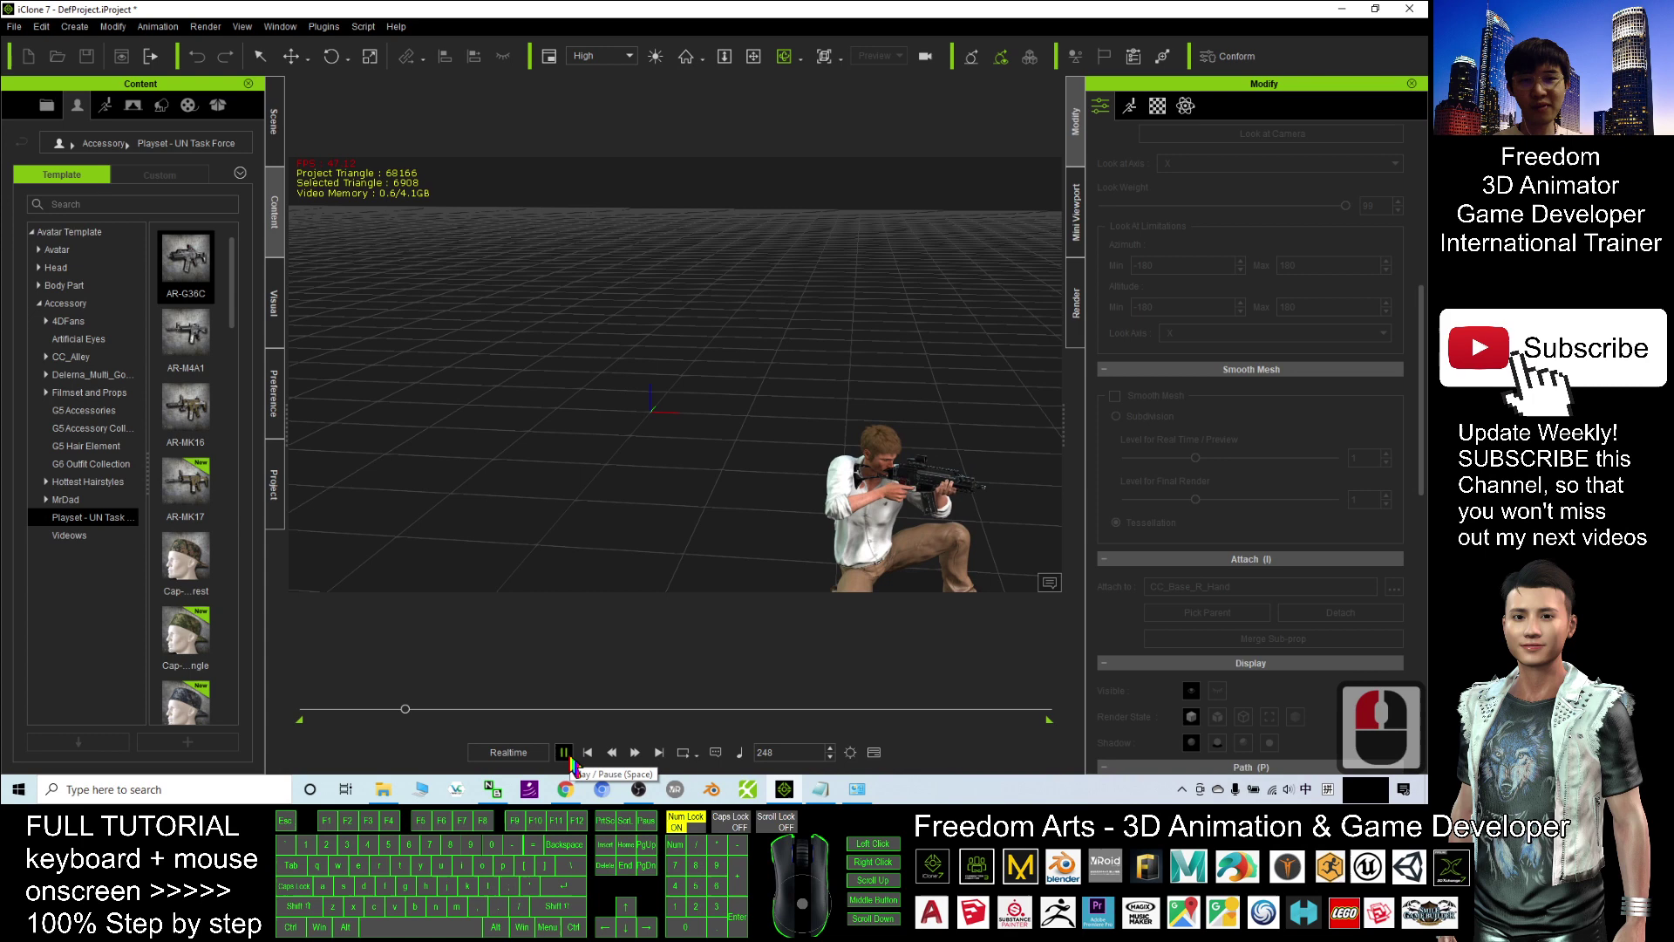
{"action": "left_click", "coordinate": [572, 760]}
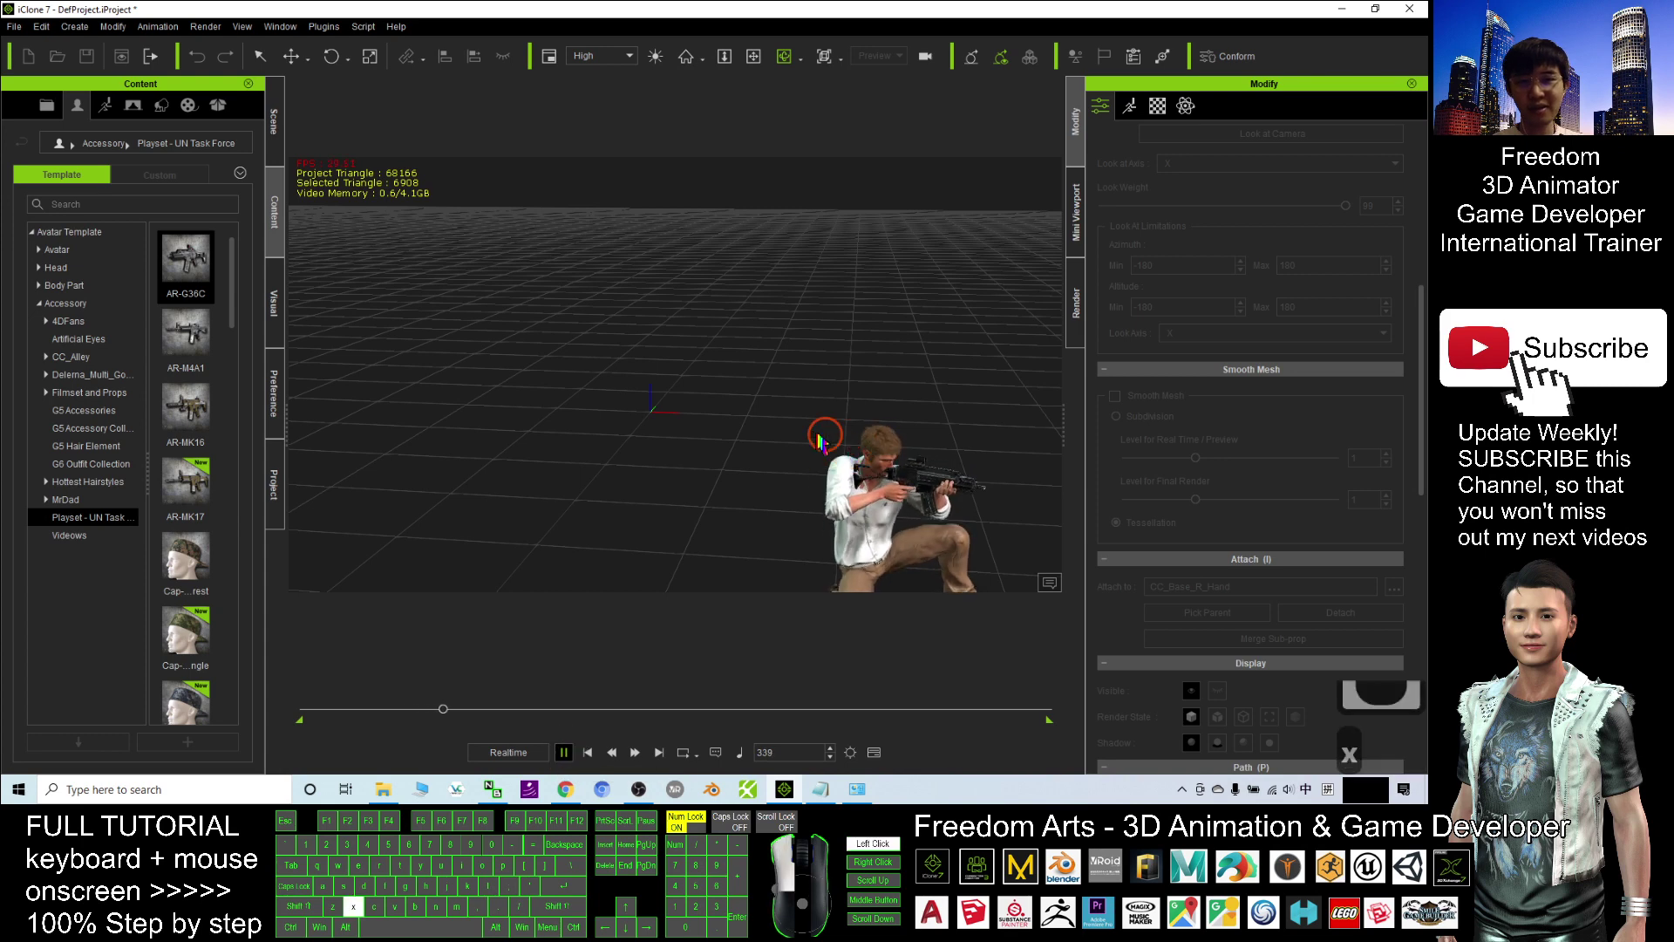
- Run the Burst script on the AR-G36C rifle at frame 147, where the avatar is kneeling and aiming
{"action": "left_click", "coordinate": [803, 466]}
{"action": "scroll", "coordinate": [803, 466], "scroll_direction": "up", "scroll_amount": 3}
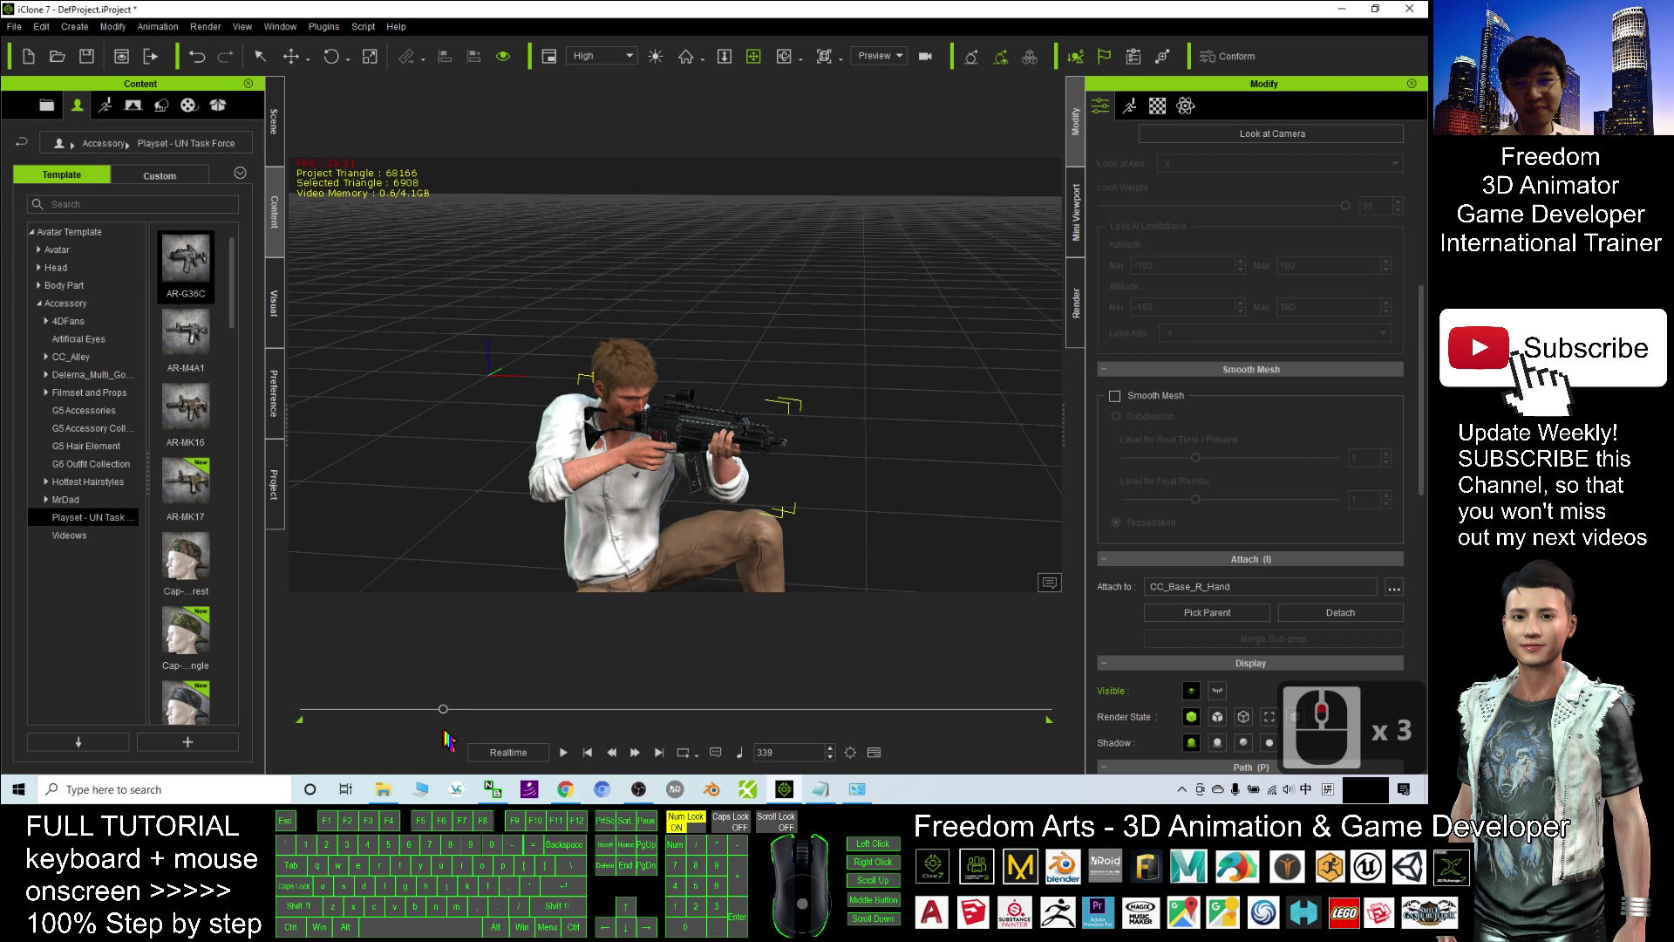
{"action": "left_click_drag", "start_coordinate": [443, 708], "coordinate": [368, 704]}
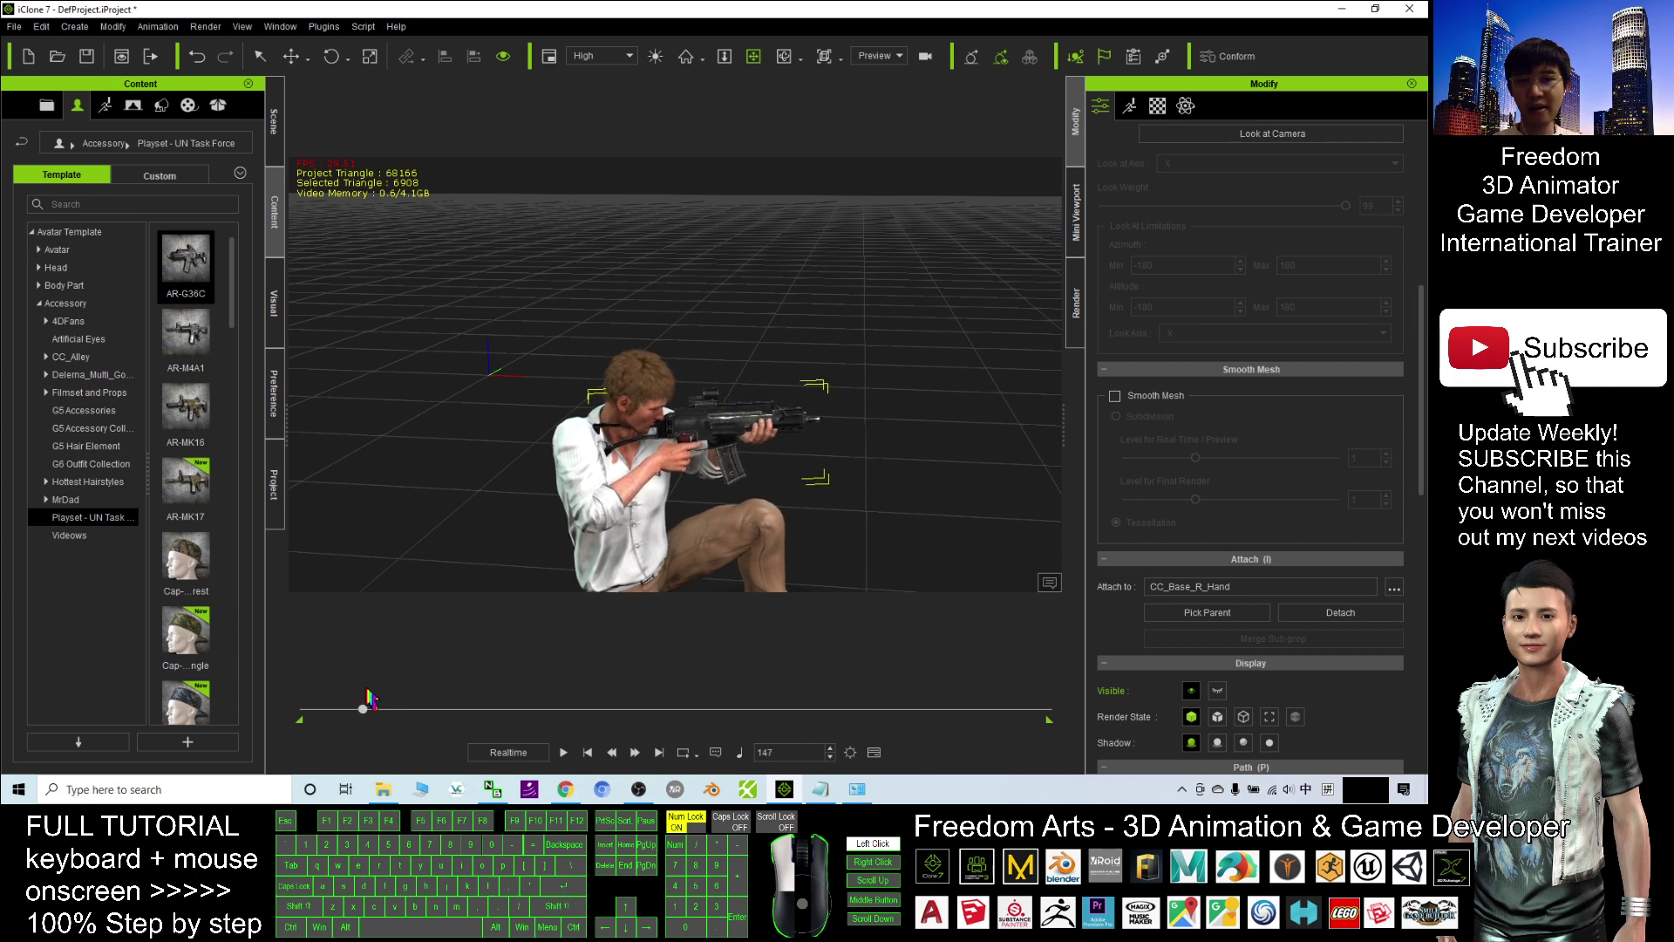
{"action": "left_click", "coordinate": [364, 709]}
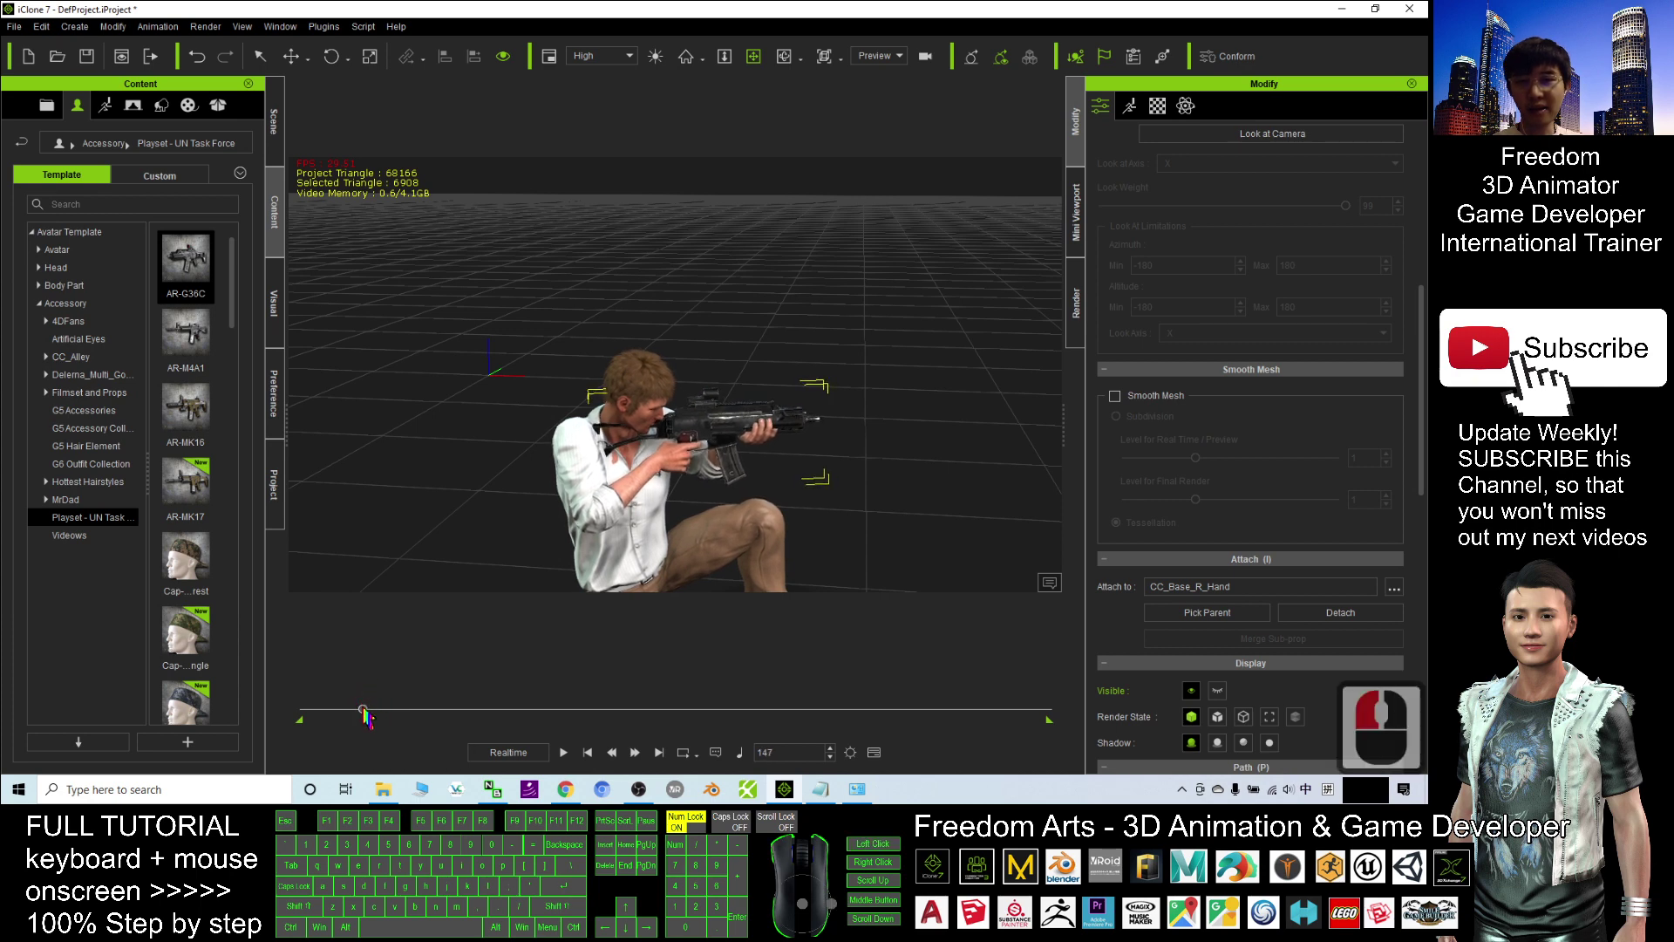
{"action": "left_click", "coordinate": [719, 428]}
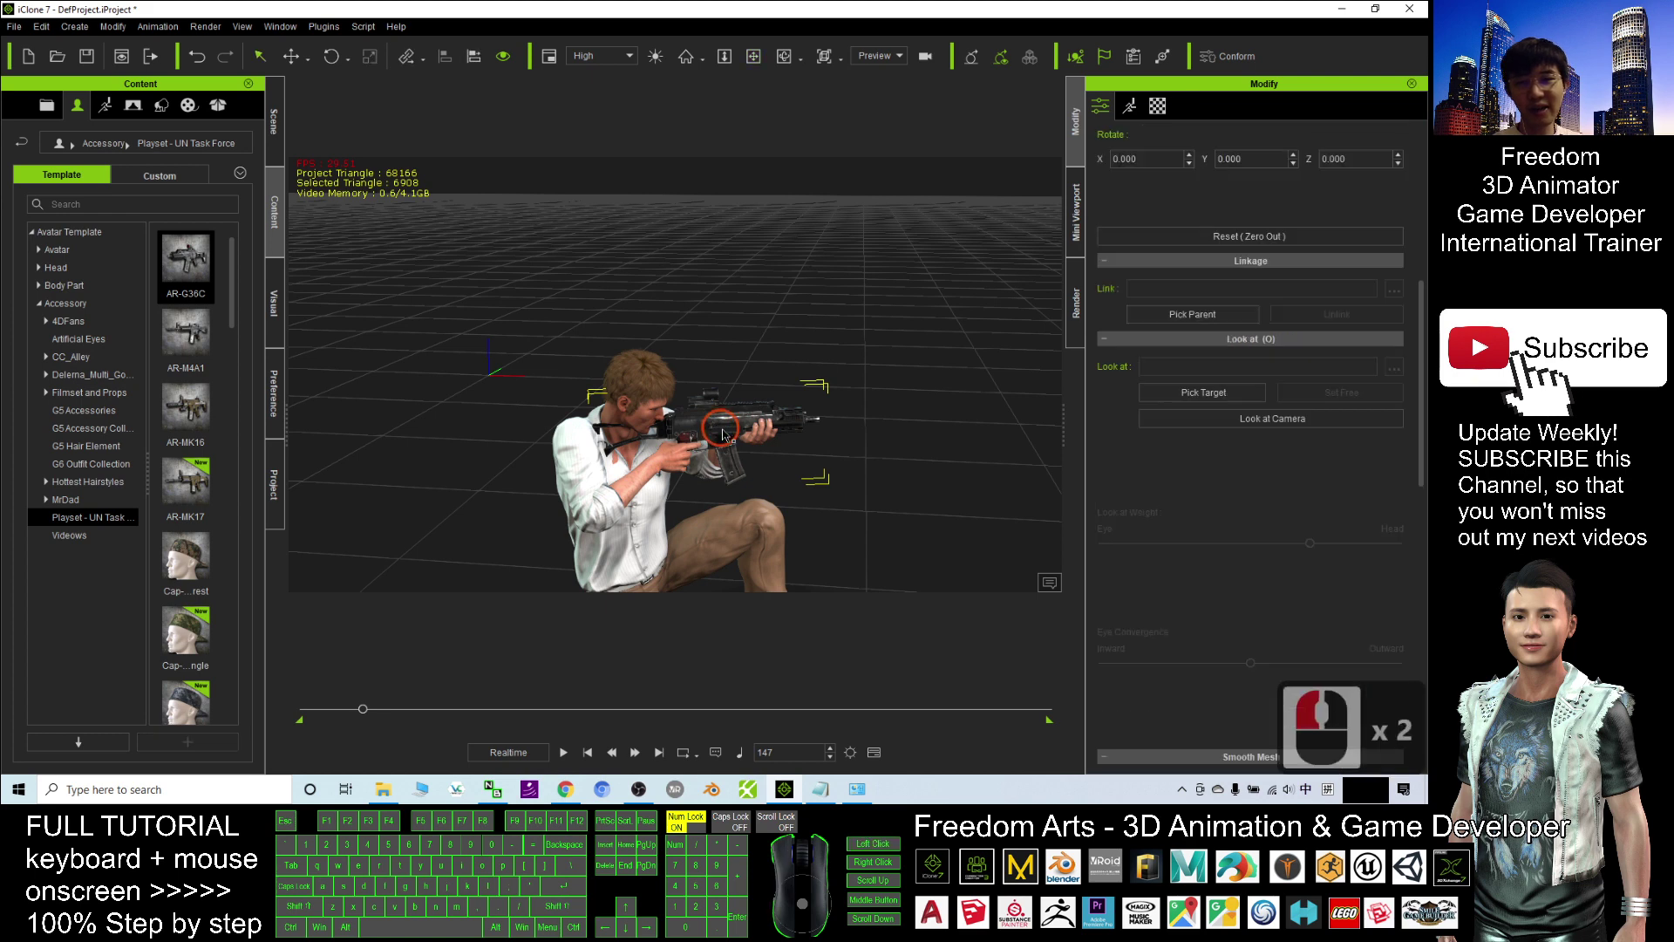
{"action": "left_click", "coordinate": [711, 431]}
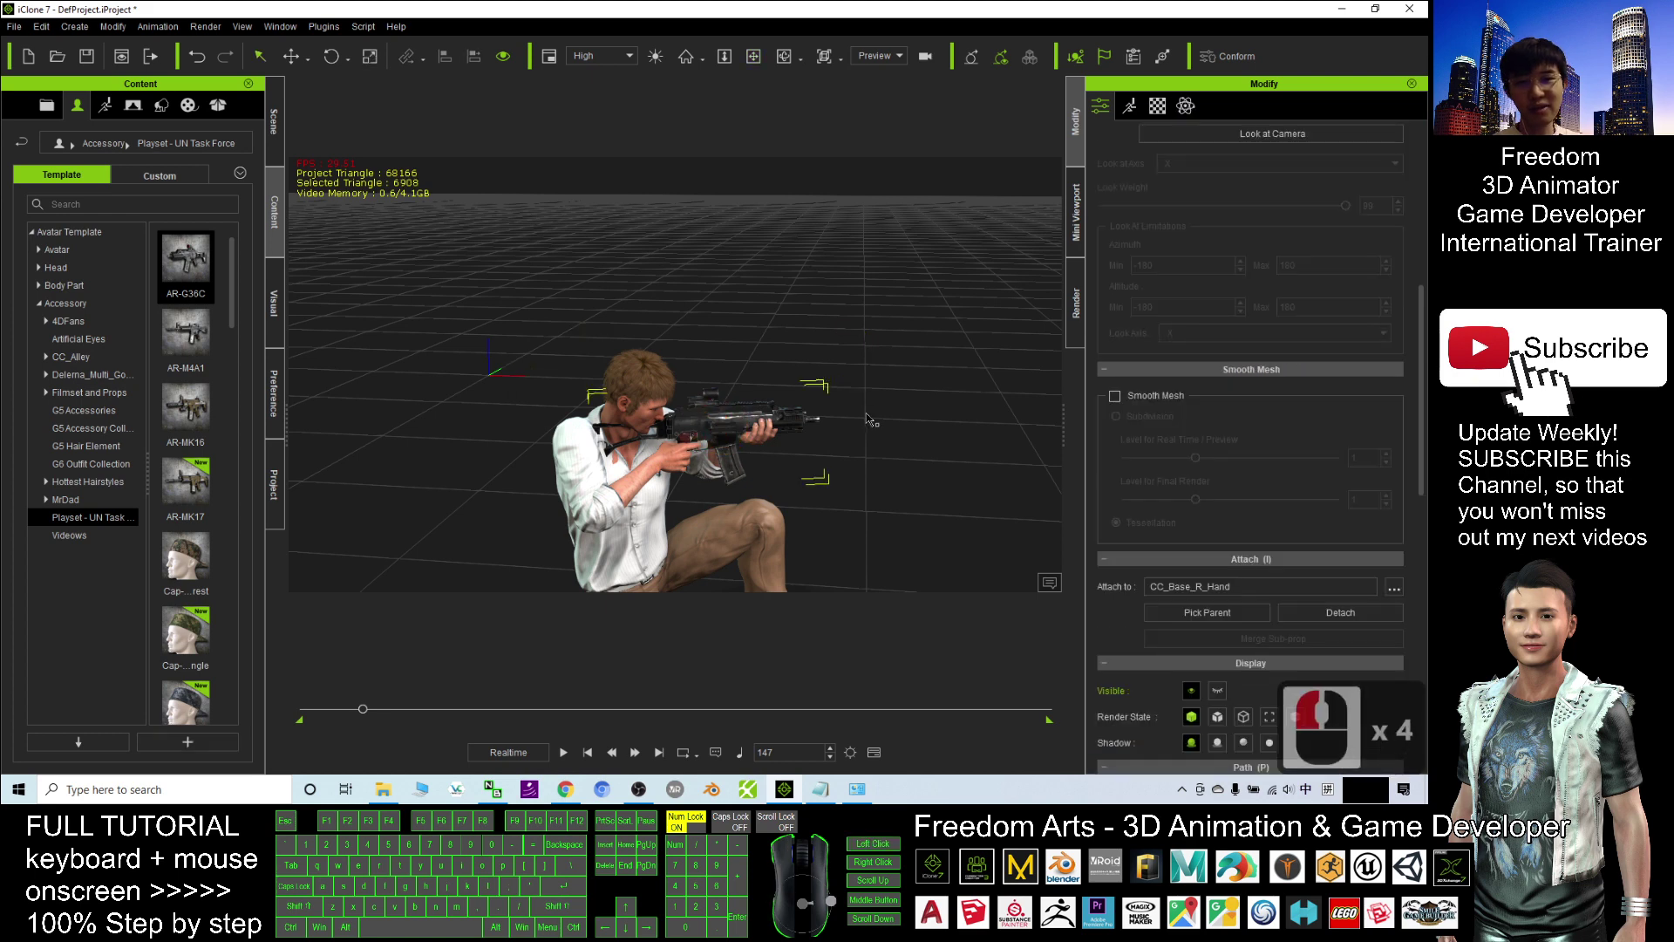
{"action": "right_click", "coordinate": [705, 428]}
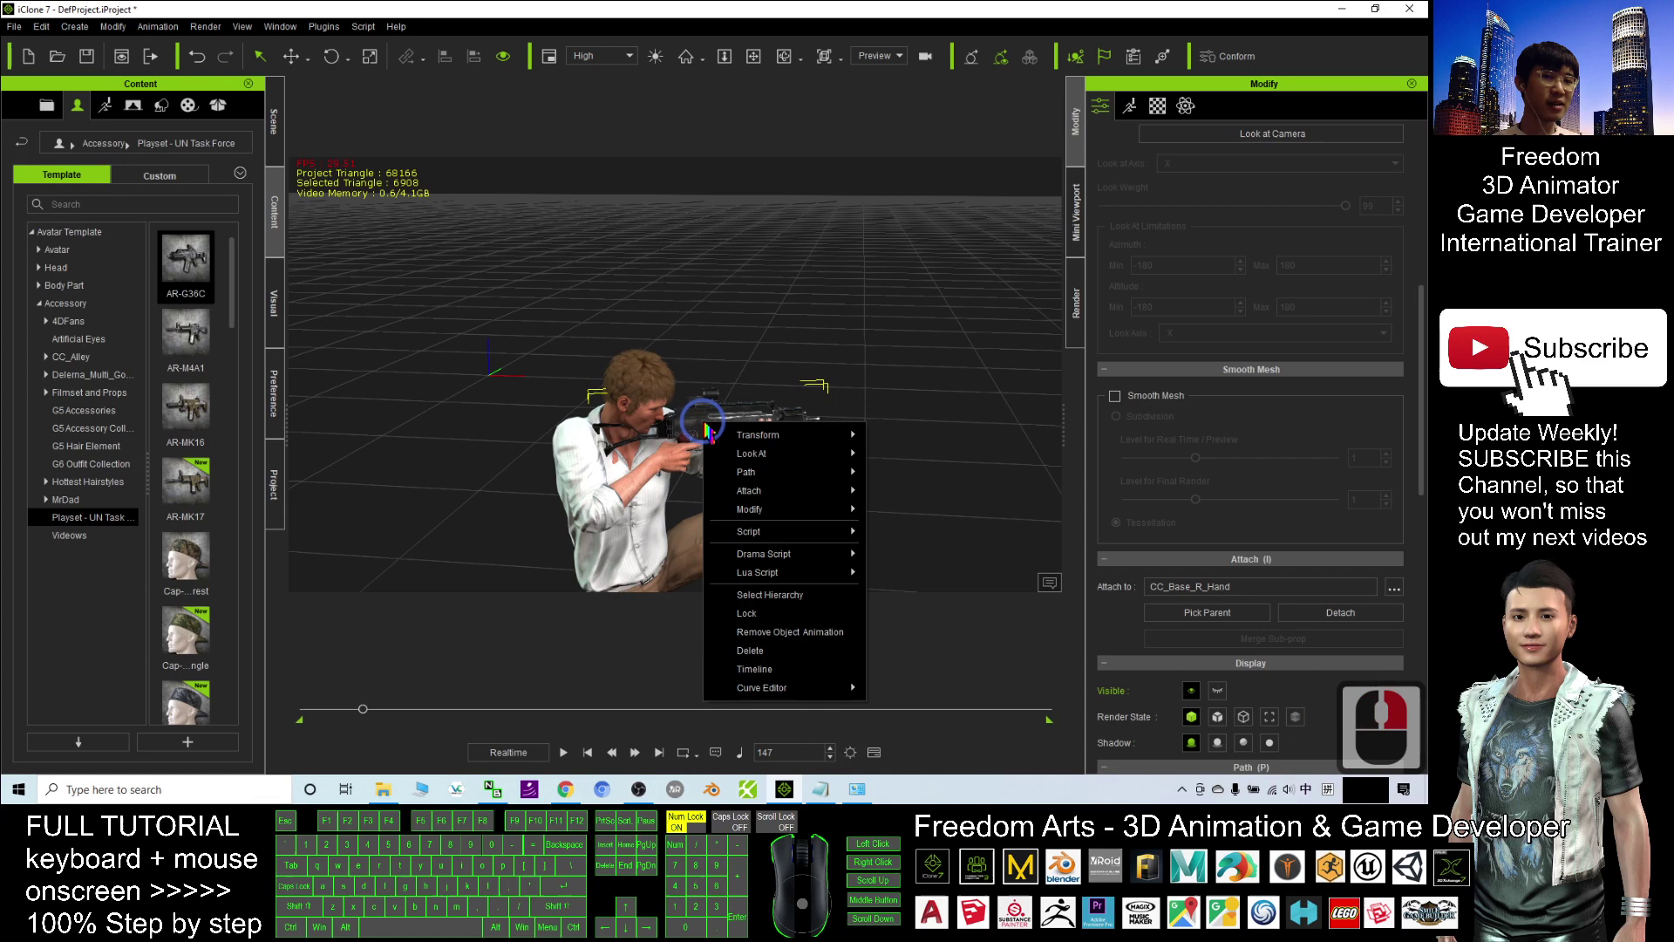
{"action": "mouse_move", "coordinate": [758, 531]}
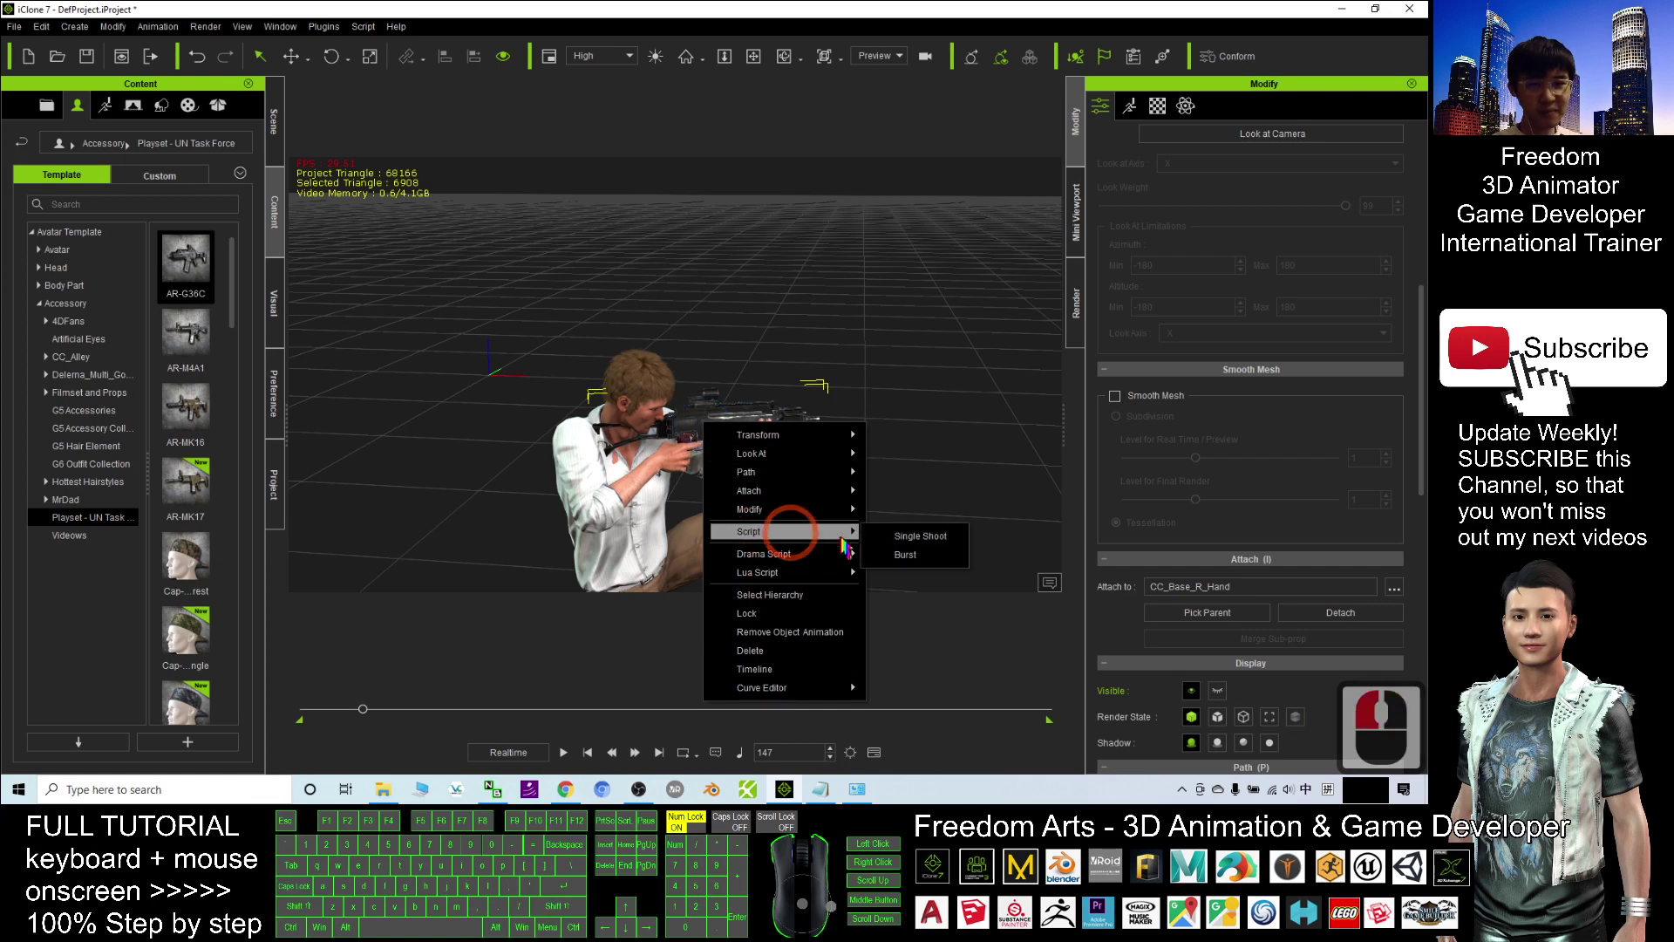
{"action": "left_click", "coordinate": [914, 556]}
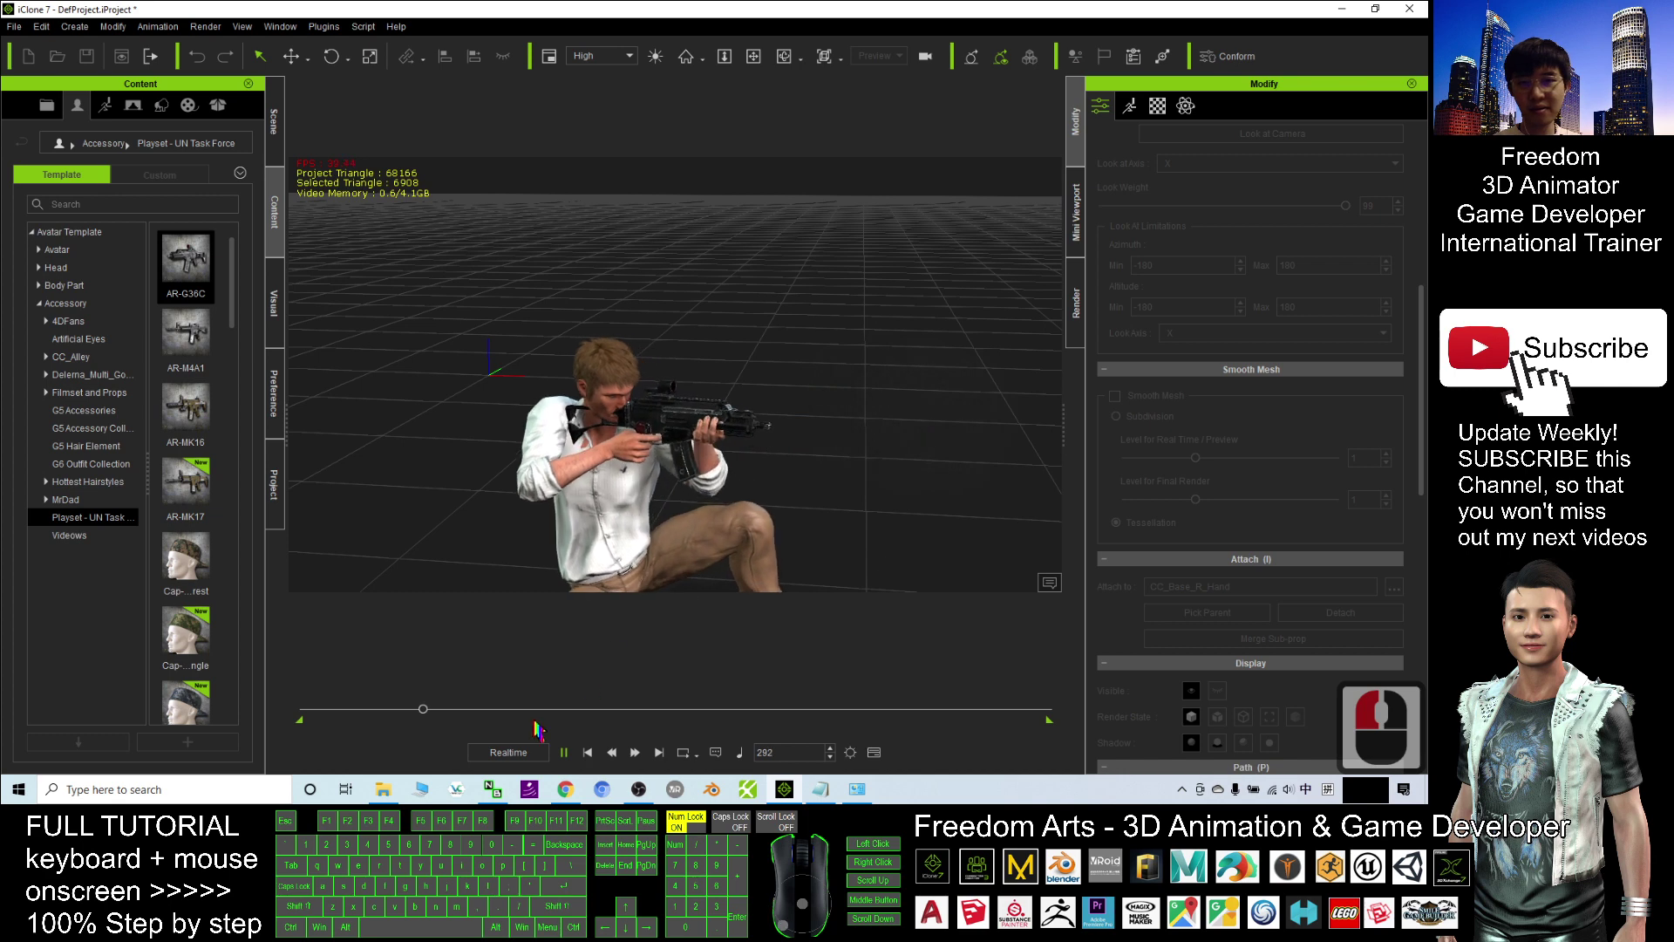
{"action": "left_click", "coordinate": [564, 753]}
- Run the Burst script on the AR-G36C rifle again at frame 271 and stop playback
{"action": "mouse_move", "coordinate": [436, 708]}
{"action": "left_mouse_down"}
{"action": "mouse_move", "coordinate": [363, 711]}
{"action": "mouse_move", "coordinate": [447, 715]}
{"action": "mouse_move", "coordinate": [377, 708]}
{"action": "mouse_move", "coordinate": [411, 707]}
{"action": "left_mouse_up"}
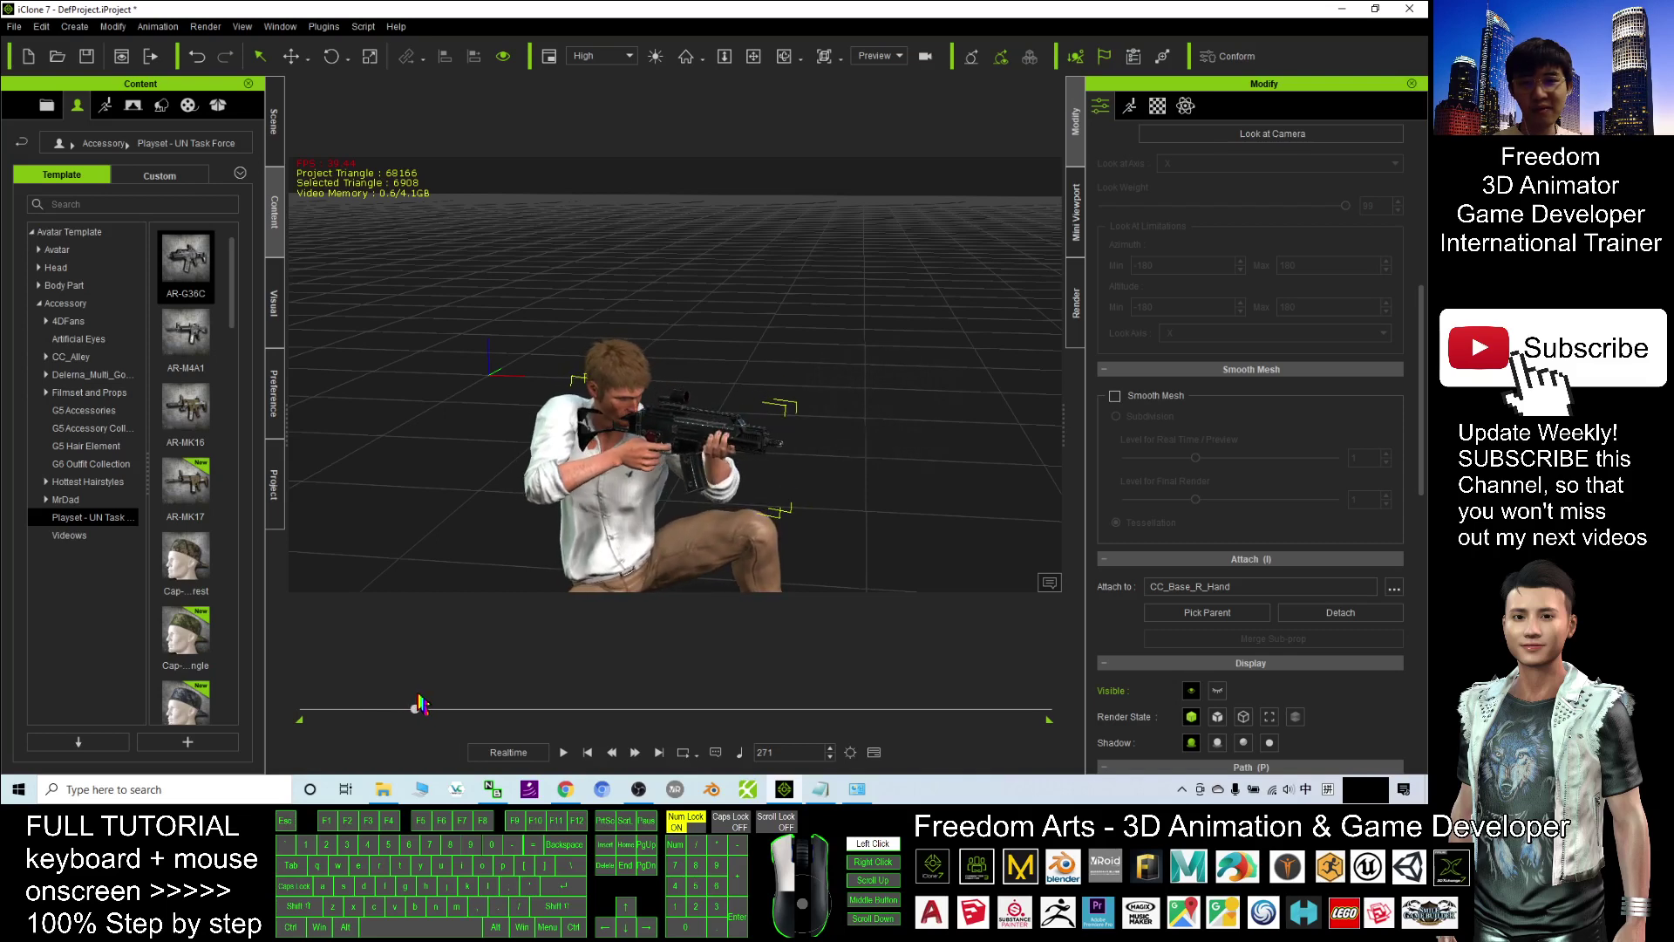
{"action": "left_click_drag", "start_coordinate": [419, 705], "coordinate": [417, 711]}
{"action": "right_click", "coordinate": [688, 424]}
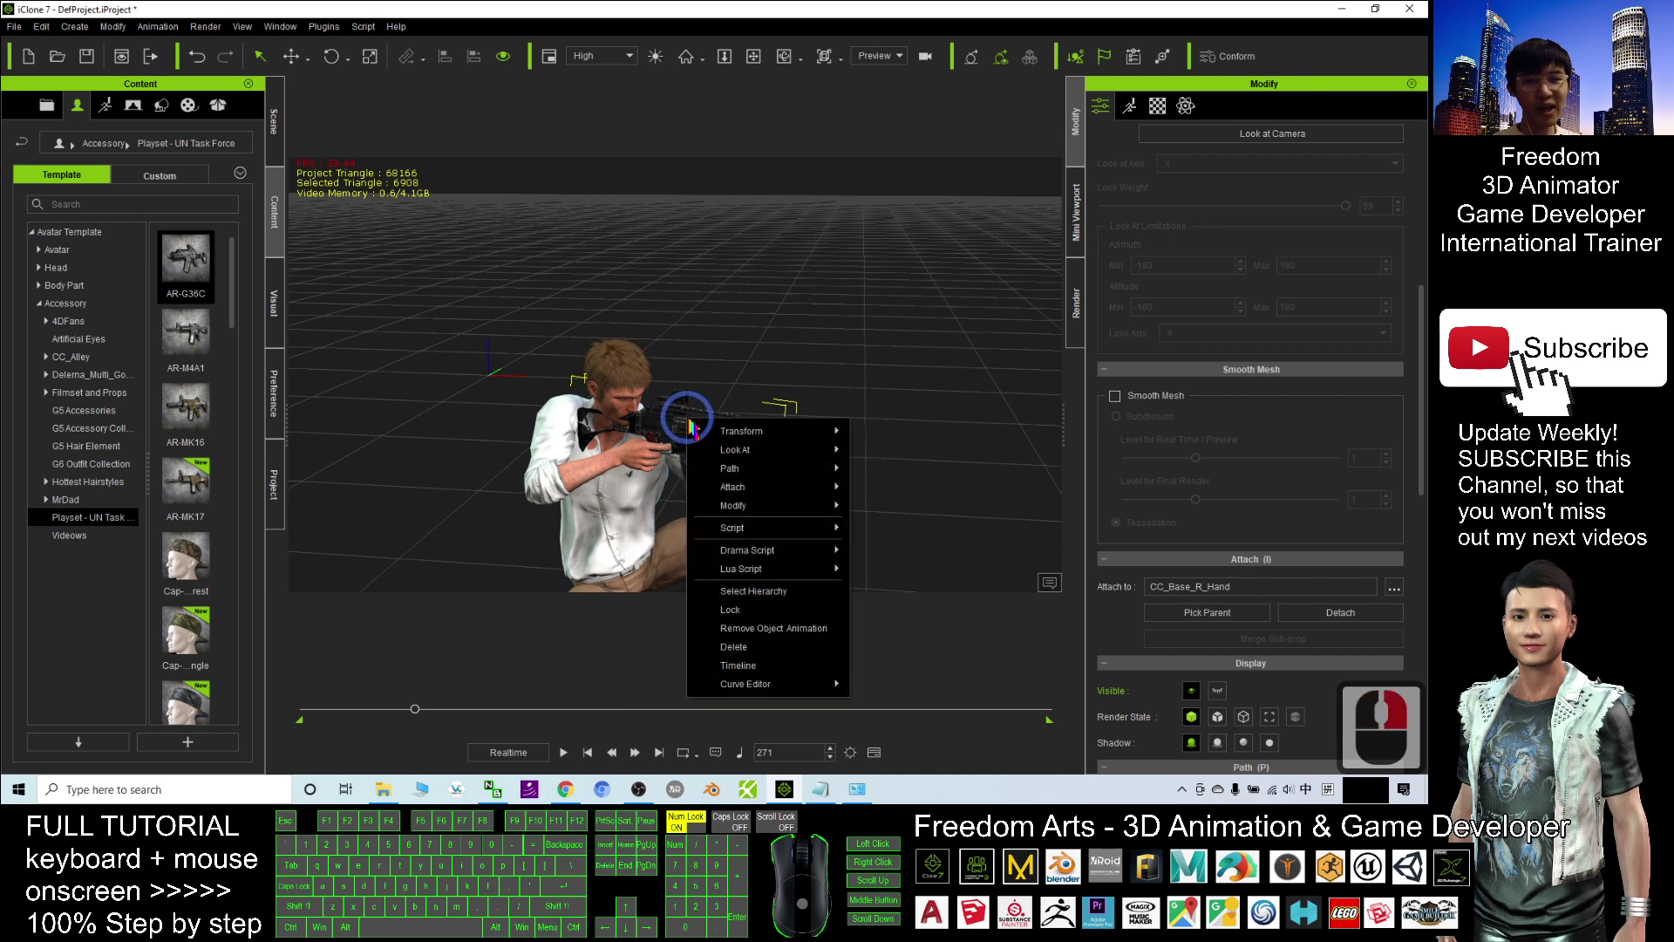
{"action": "left_click", "coordinate": [751, 525]}
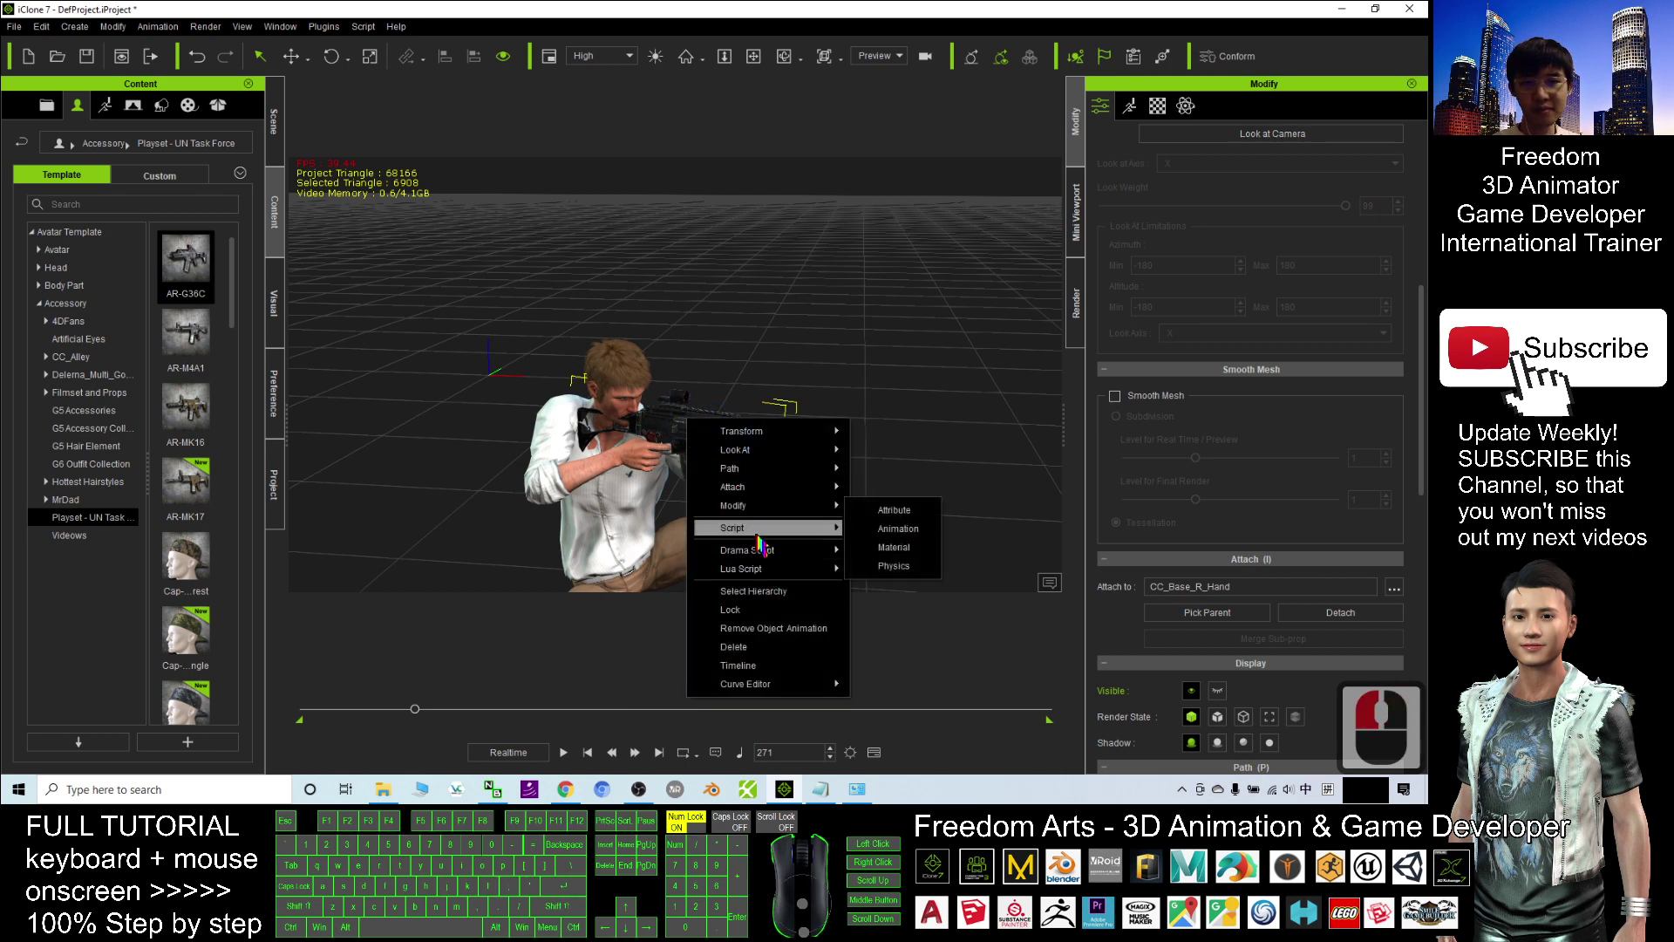
{"action": "left_click", "coordinate": [883, 555]}
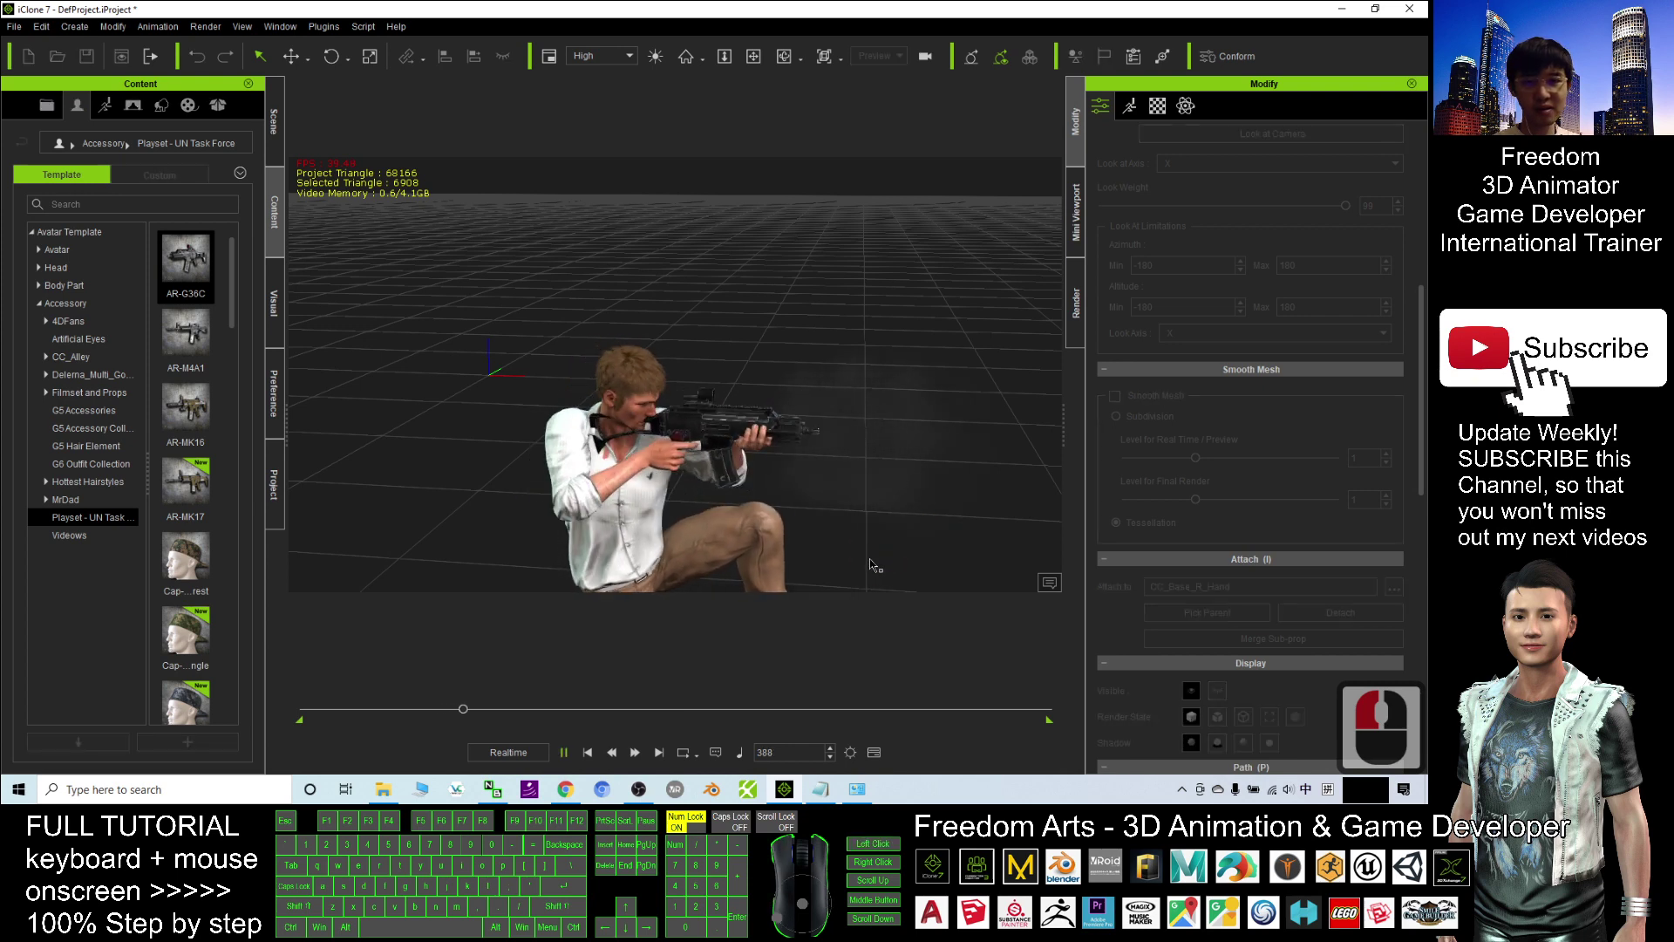
{"action": "left_click", "coordinate": [564, 752]}
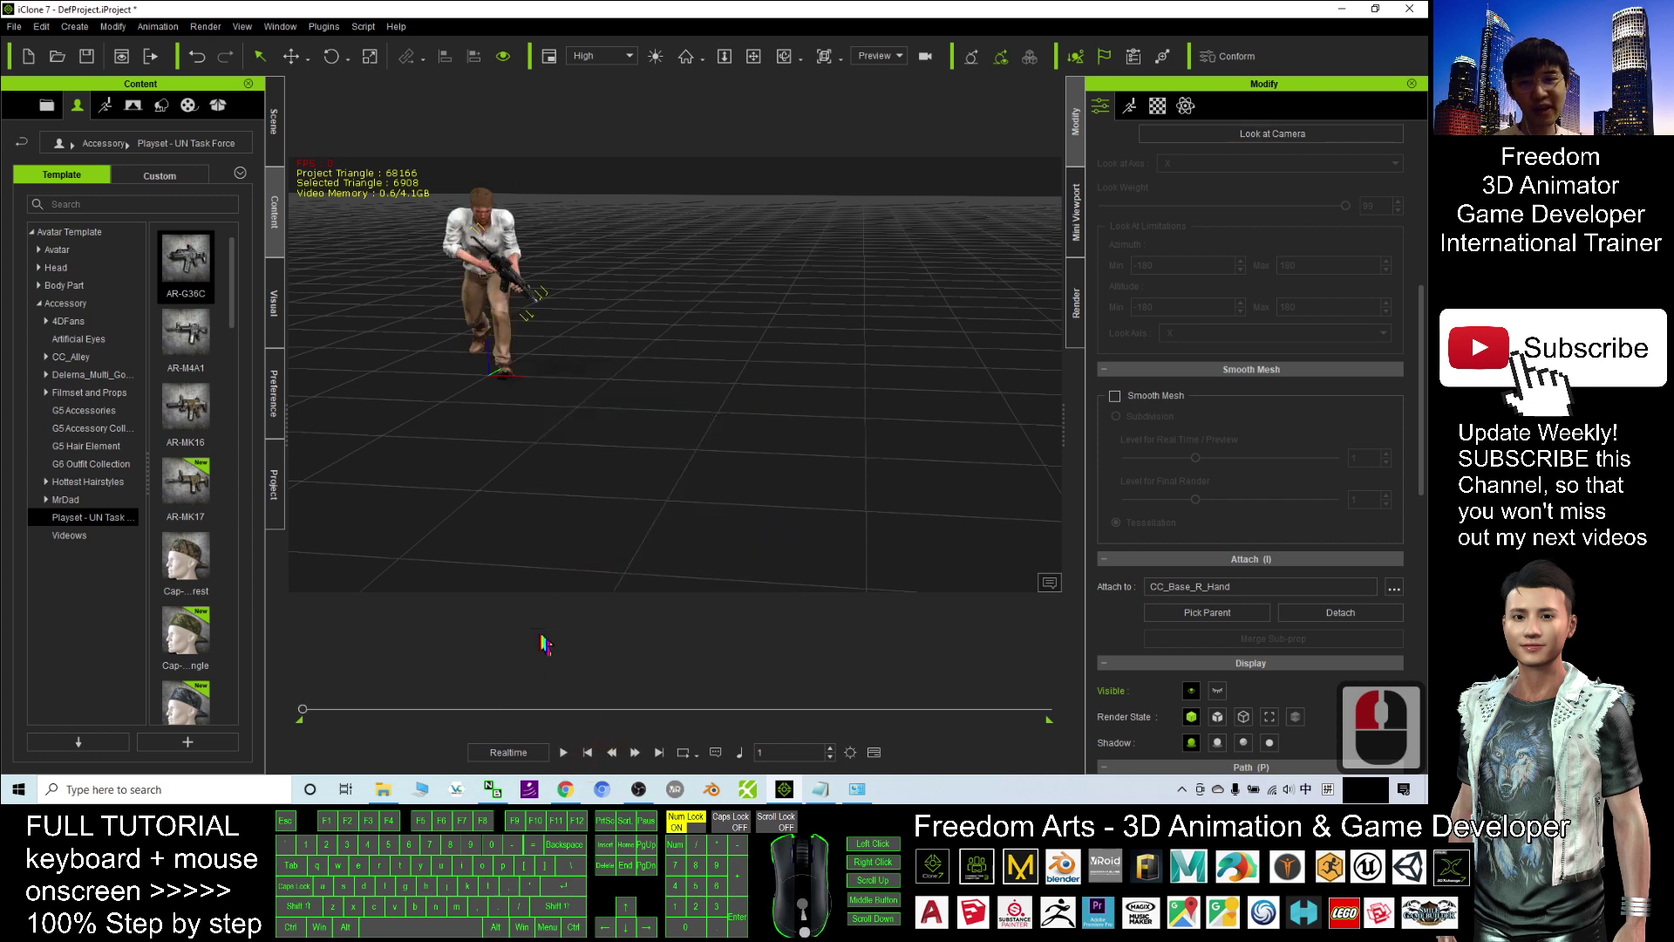
- Play the animation from the first frame to review the gunfire, rewind to the start and inspect the avatar up close
{"action": "left_click", "coordinate": [563, 753]}
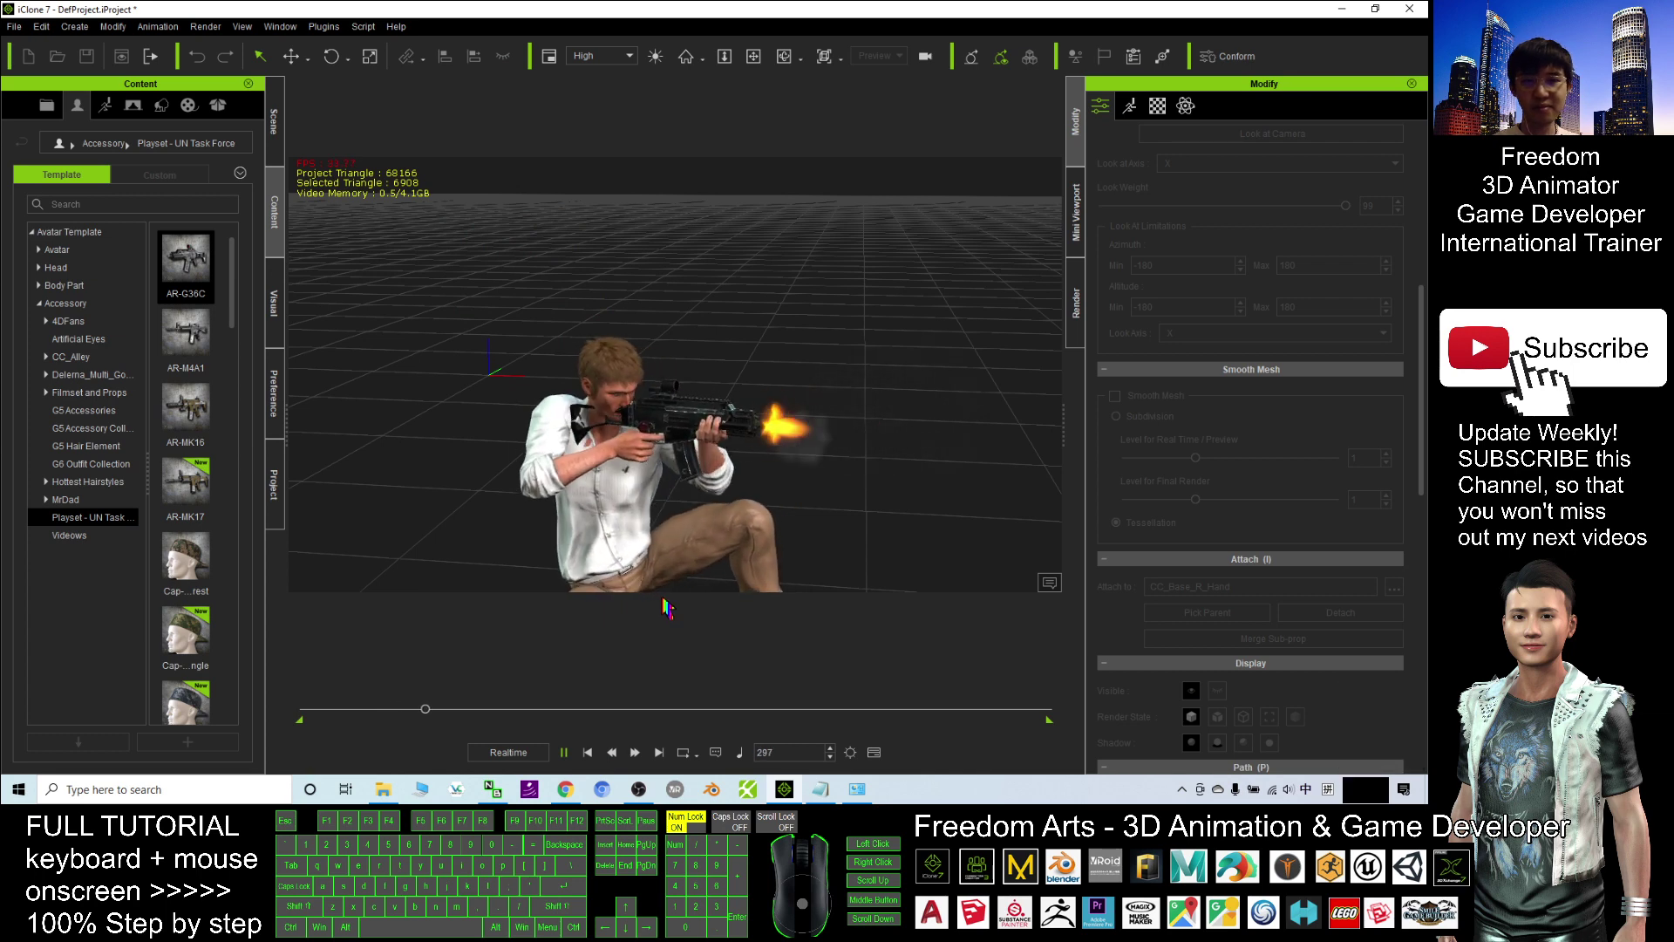
{"action": "left_click", "coordinate": [587, 752]}
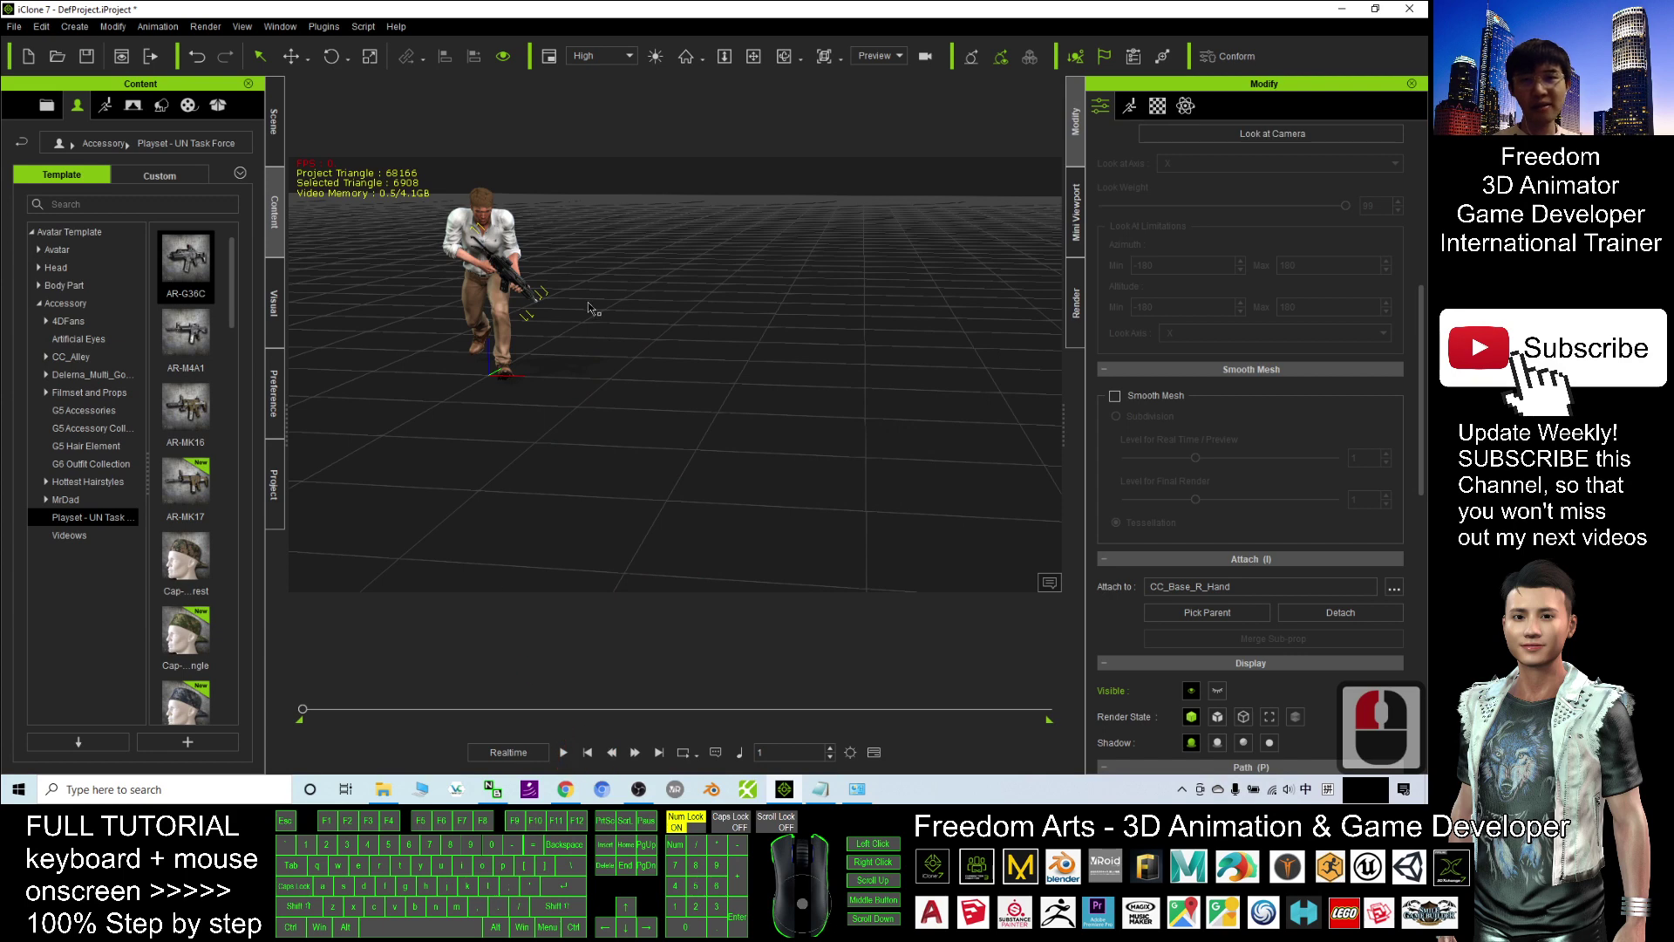
{"action": "scroll", "coordinate": [576, 306], "scroll_direction": "up", "scroll_amount": 7}
{"action": "scroll", "coordinate": [560, 299], "scroll_direction": "down", "scroll_amount": 10}
{"action": "scroll", "coordinate": [554, 296], "scroll_direction": "up", "scroll_amount": 3}
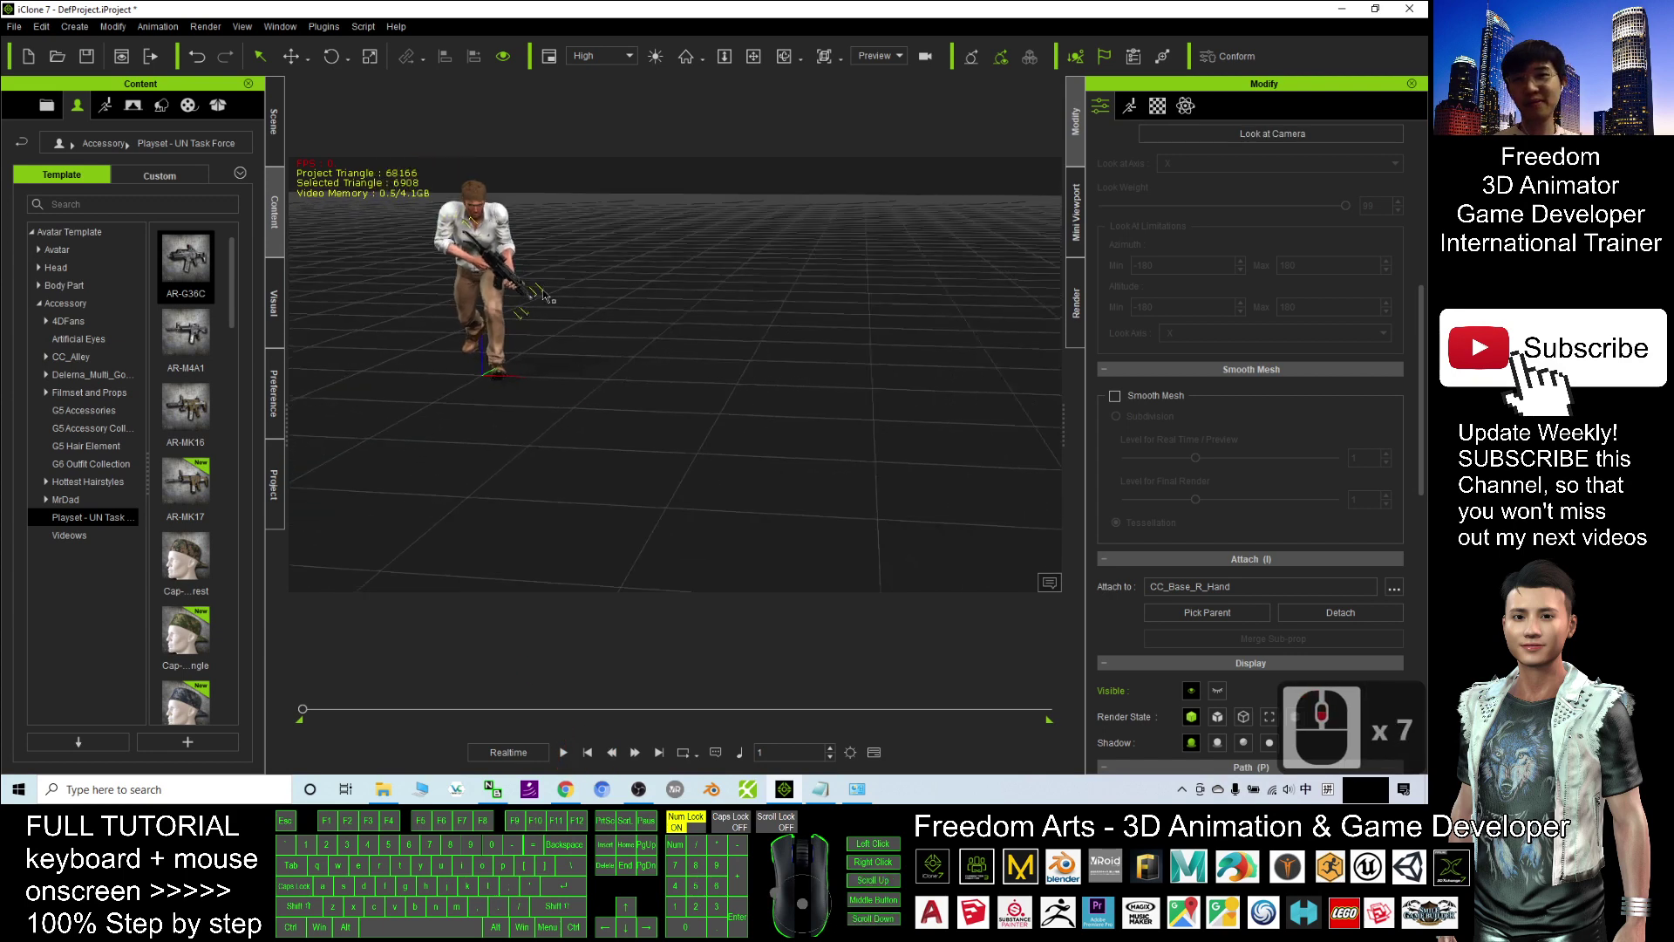
{"action": "scroll", "coordinate": [545, 296], "scroll_direction": "up", "scroll_amount": 5}
{"action": "scroll", "coordinate": [663, 322], "scroll_direction": "down", "scroll_amount": 4}
{"action": "scroll", "coordinate": [735, 355], "scroll_direction": "up", "scroll_amount": 3}
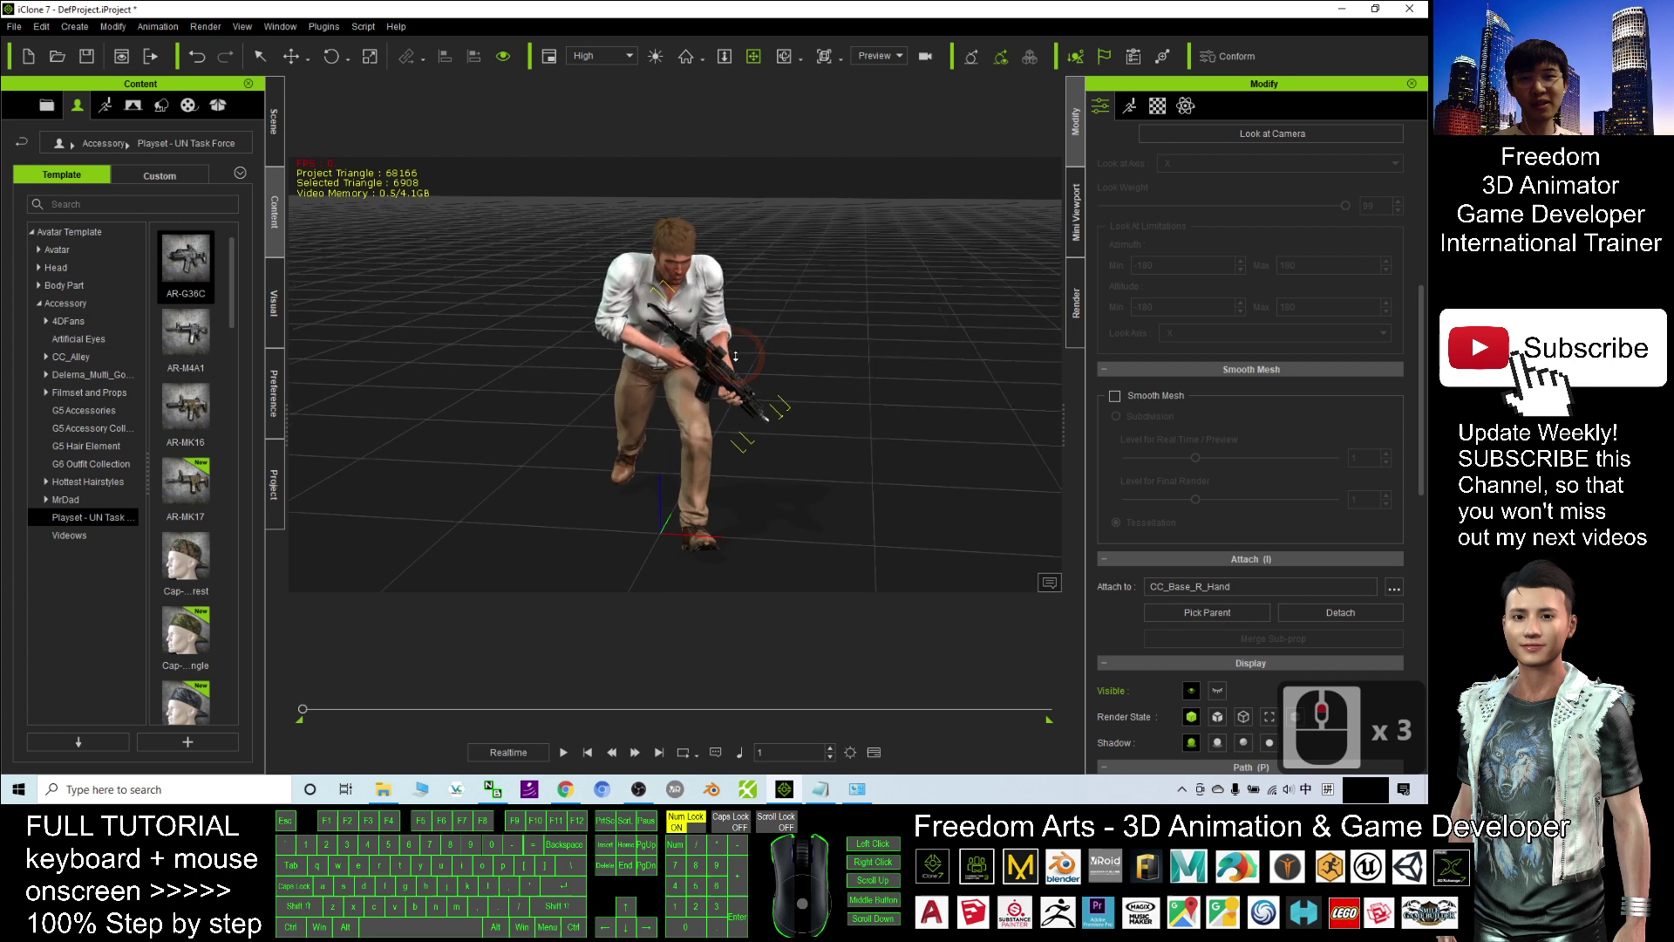
{"action": "scroll", "coordinate": [735, 356], "scroll_direction": "down", "scroll_amount": 2}
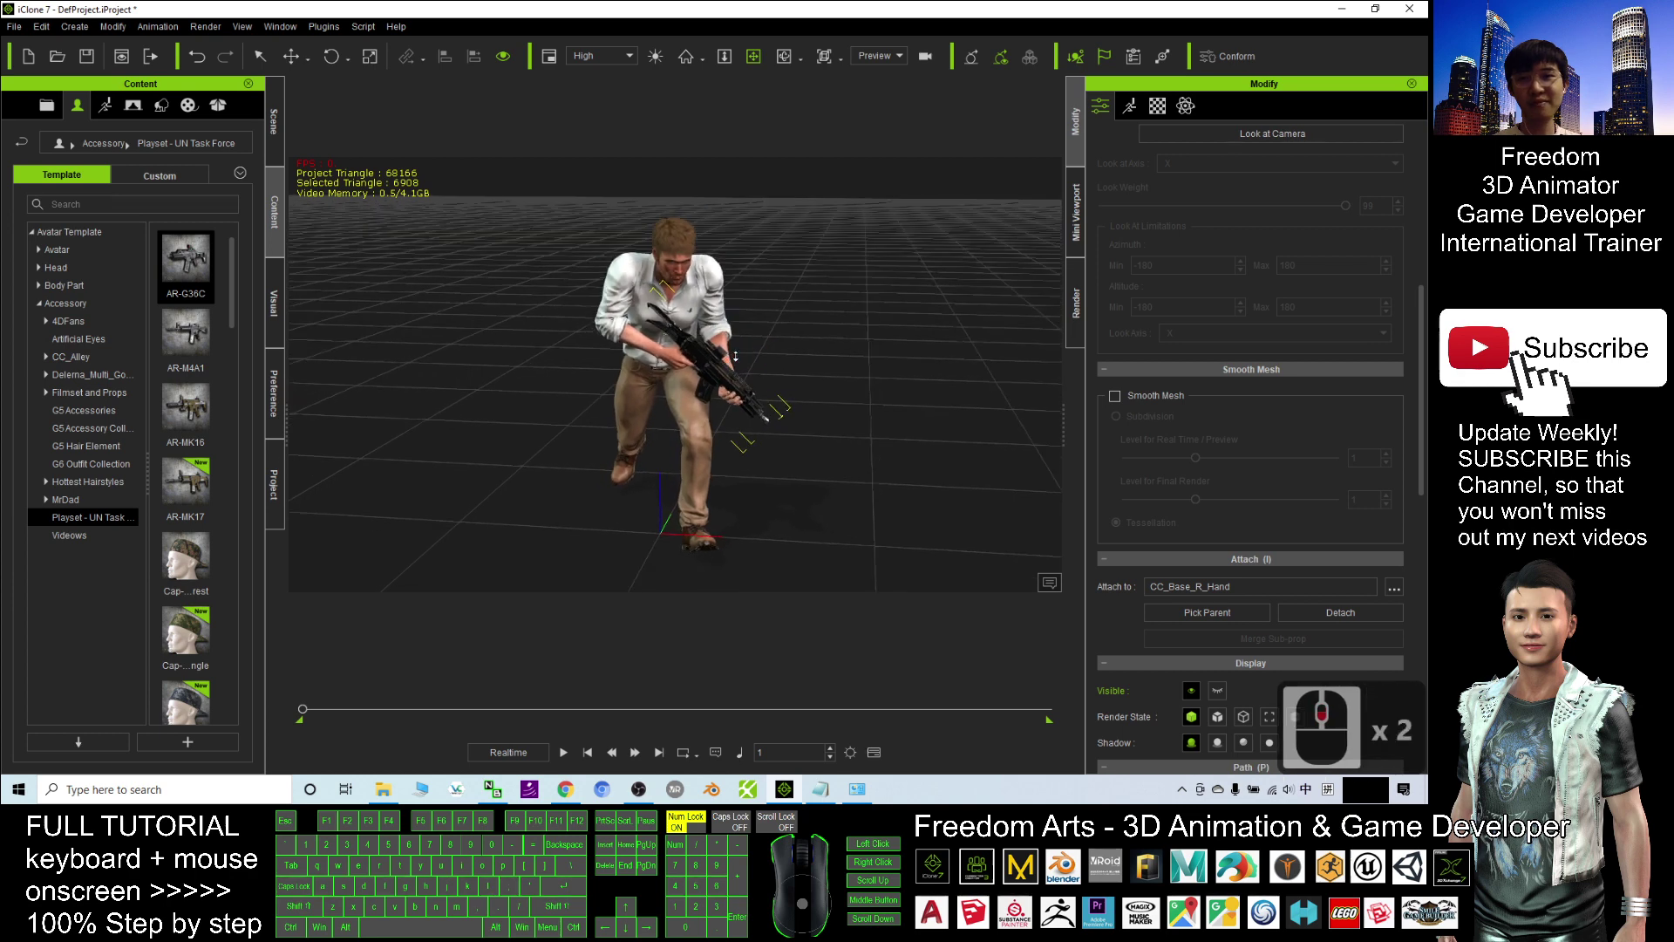
- Create a new camera in the scene from the current view of the avatar
{"action": "left_click", "coordinate": [277, 138]}
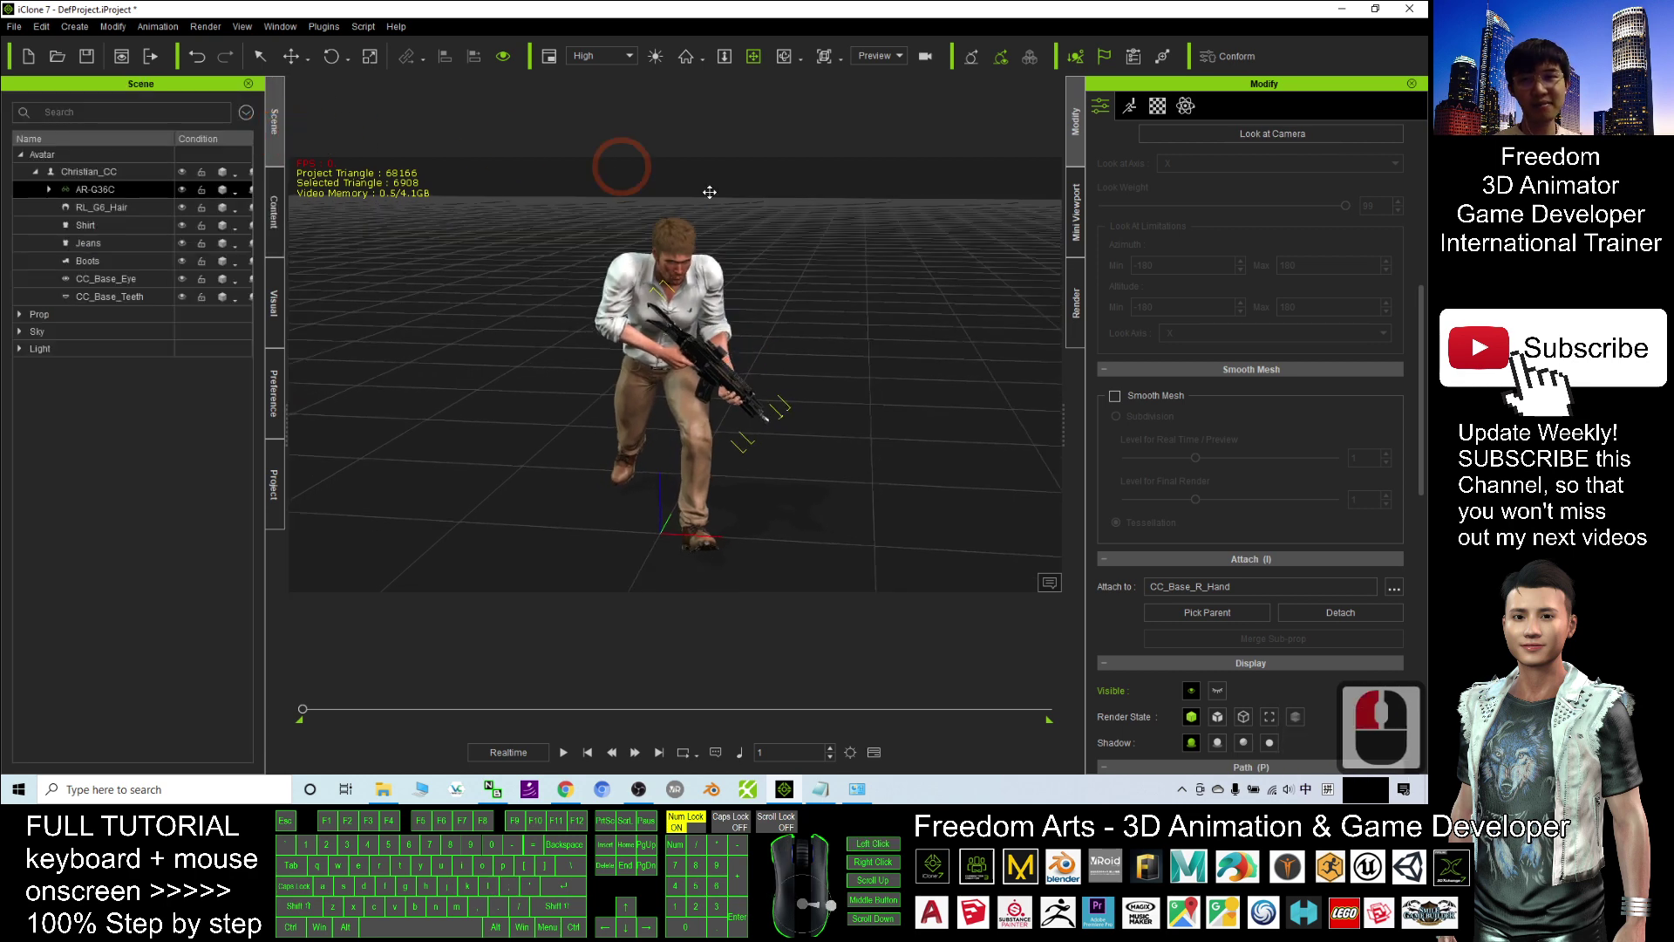
{"action": "left_click", "coordinate": [87, 171]}
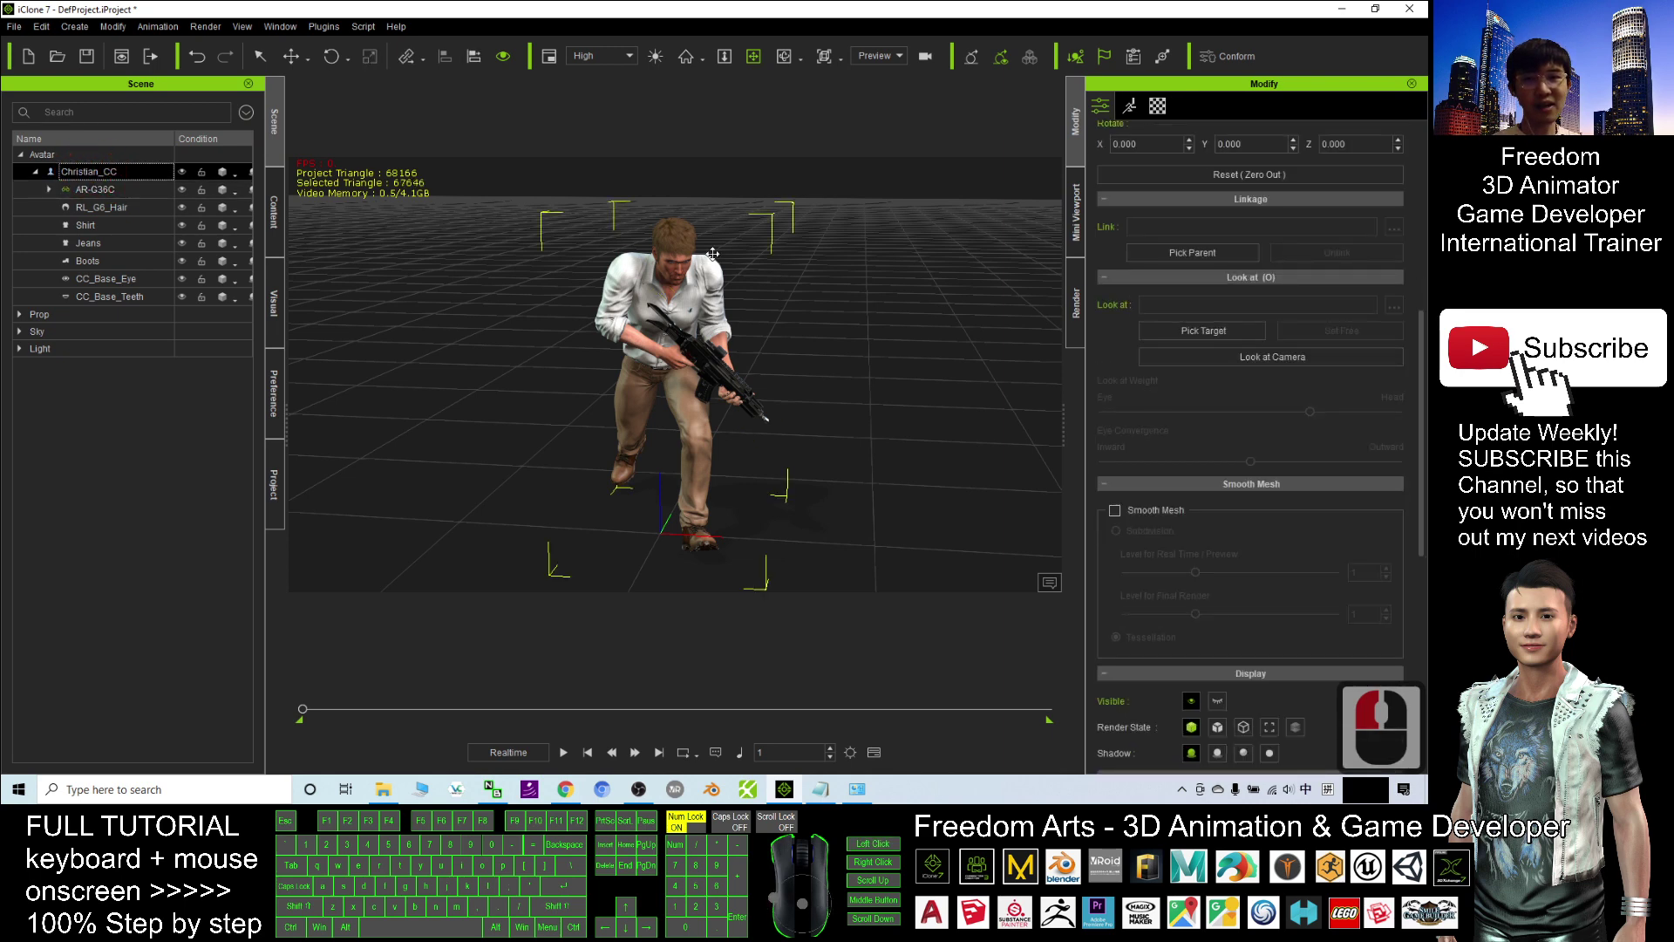
{"action": "left_click", "coordinate": [74, 27]}
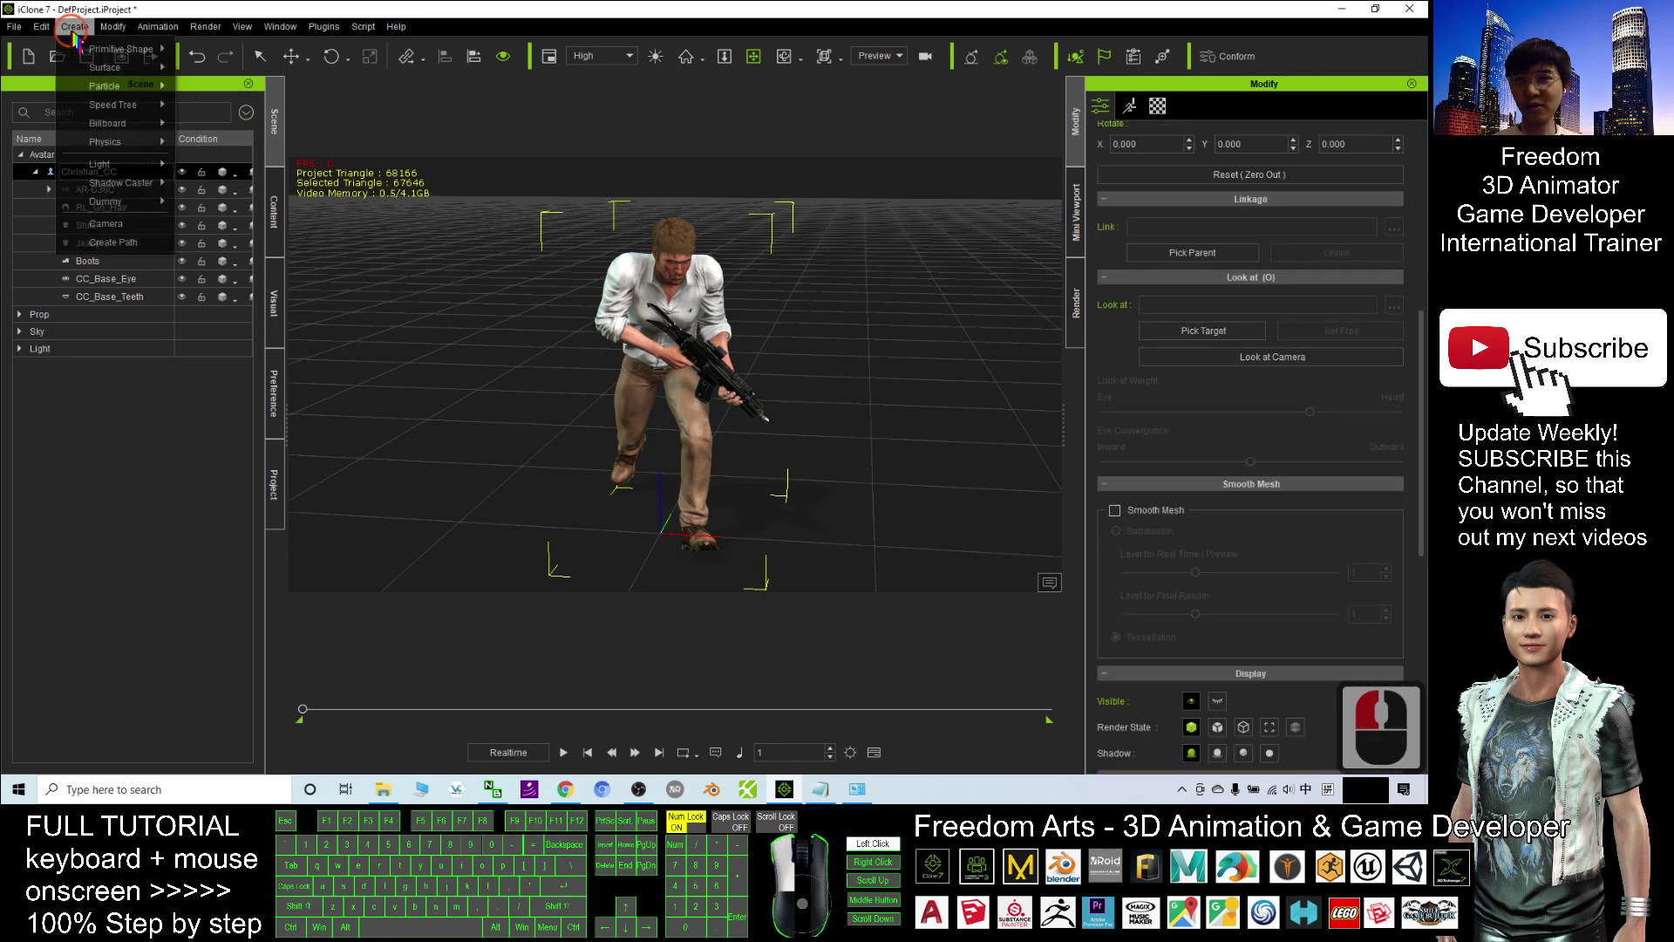
{"action": "left_click", "coordinate": [120, 224]}
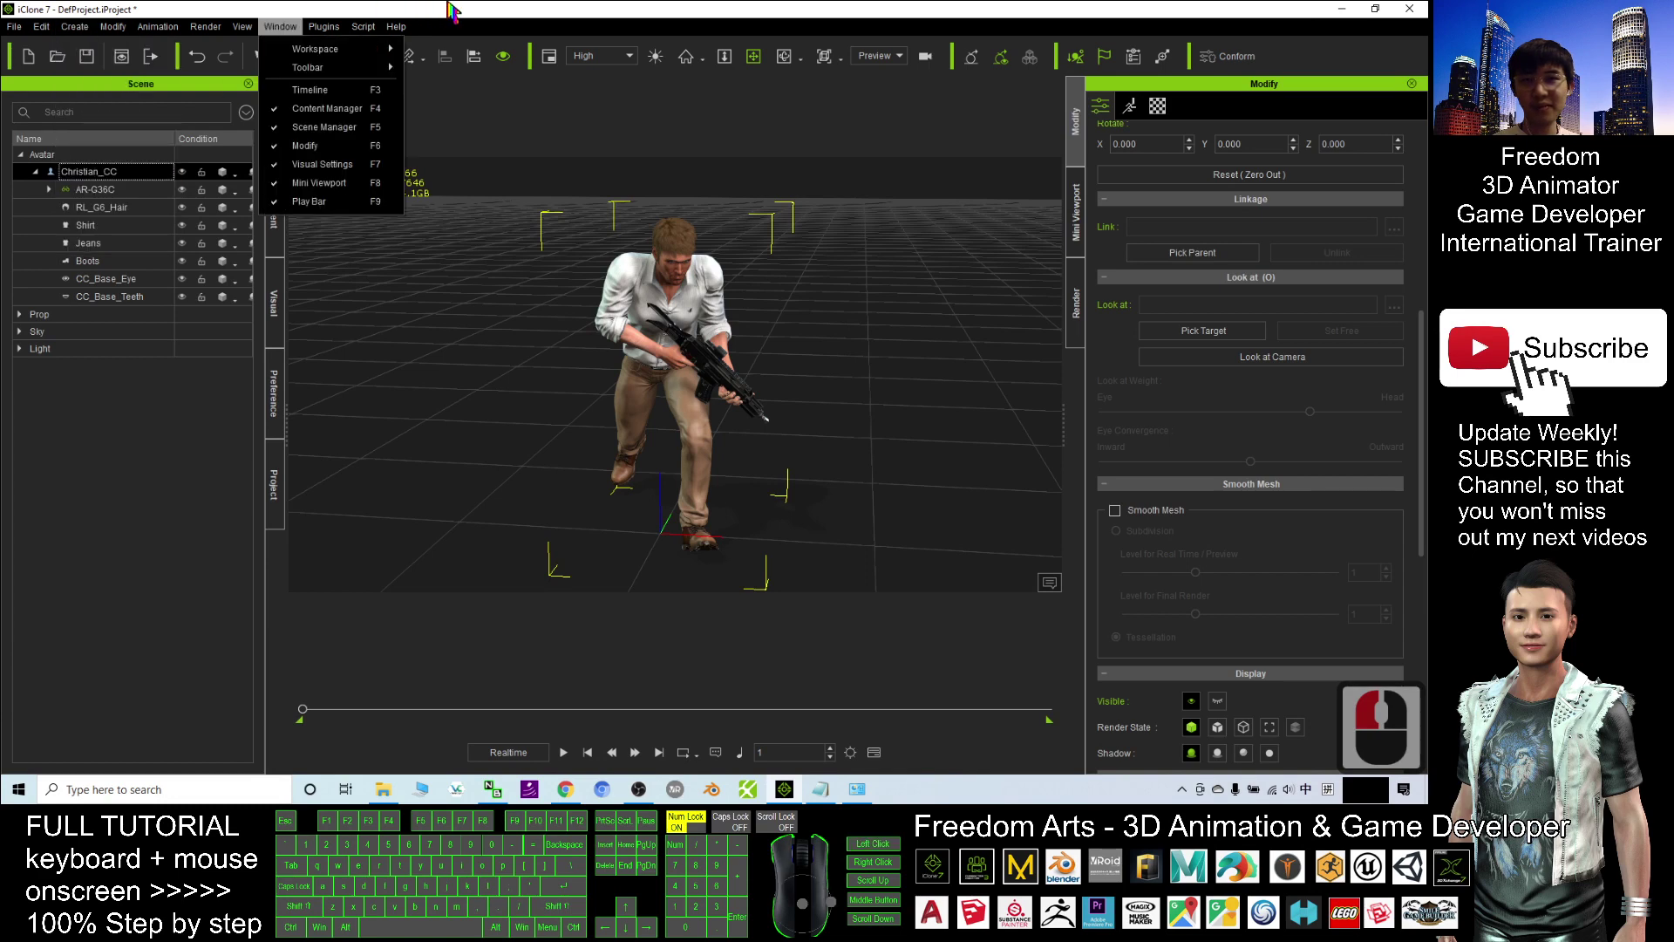
{"action": "double_click", "coordinate": [917, 76]}
{"action": "left_click", "coordinate": [899, 56]}
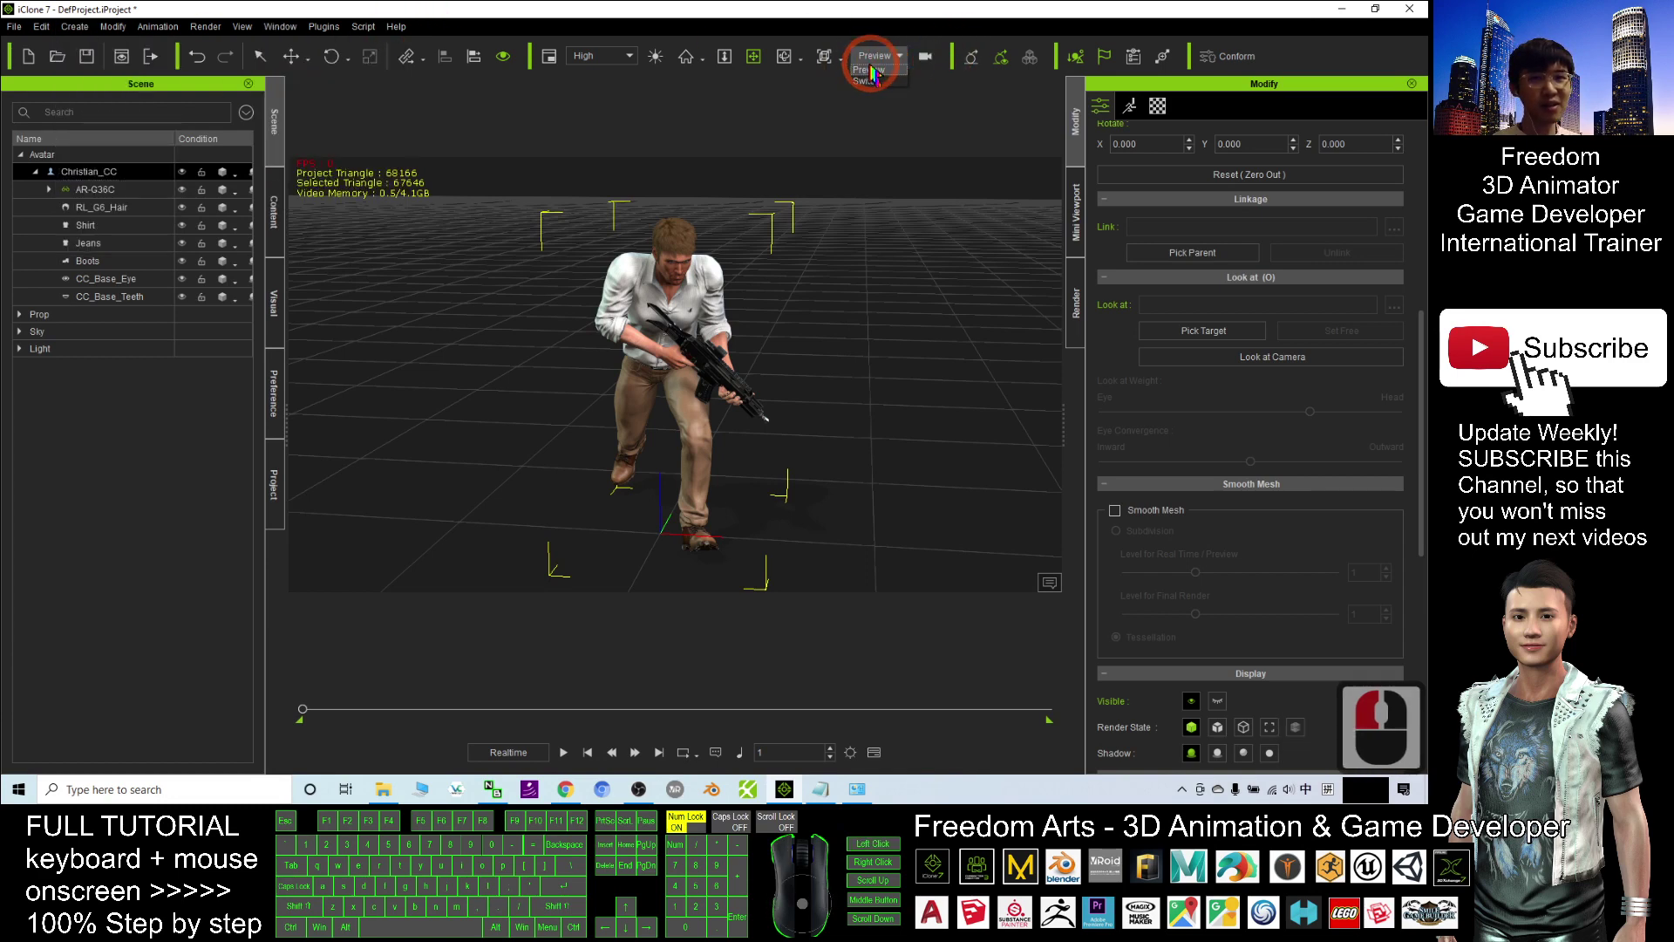
{"action": "left_click", "coordinate": [946, 64]}
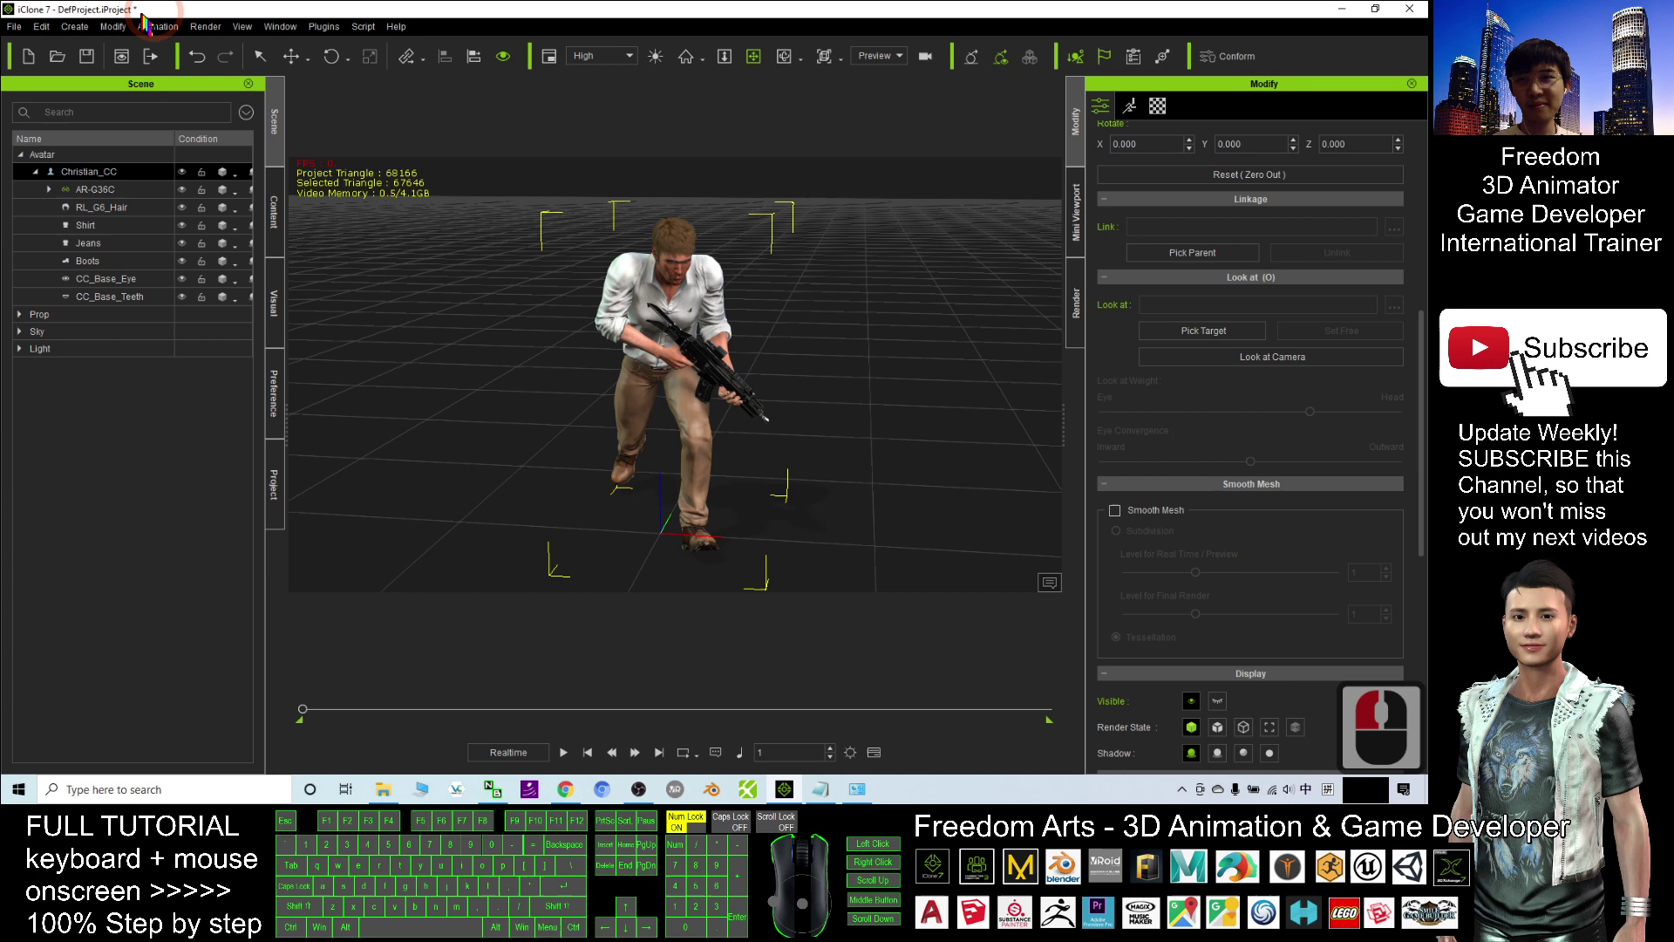
{"action": "left_click", "coordinate": [78, 27]}
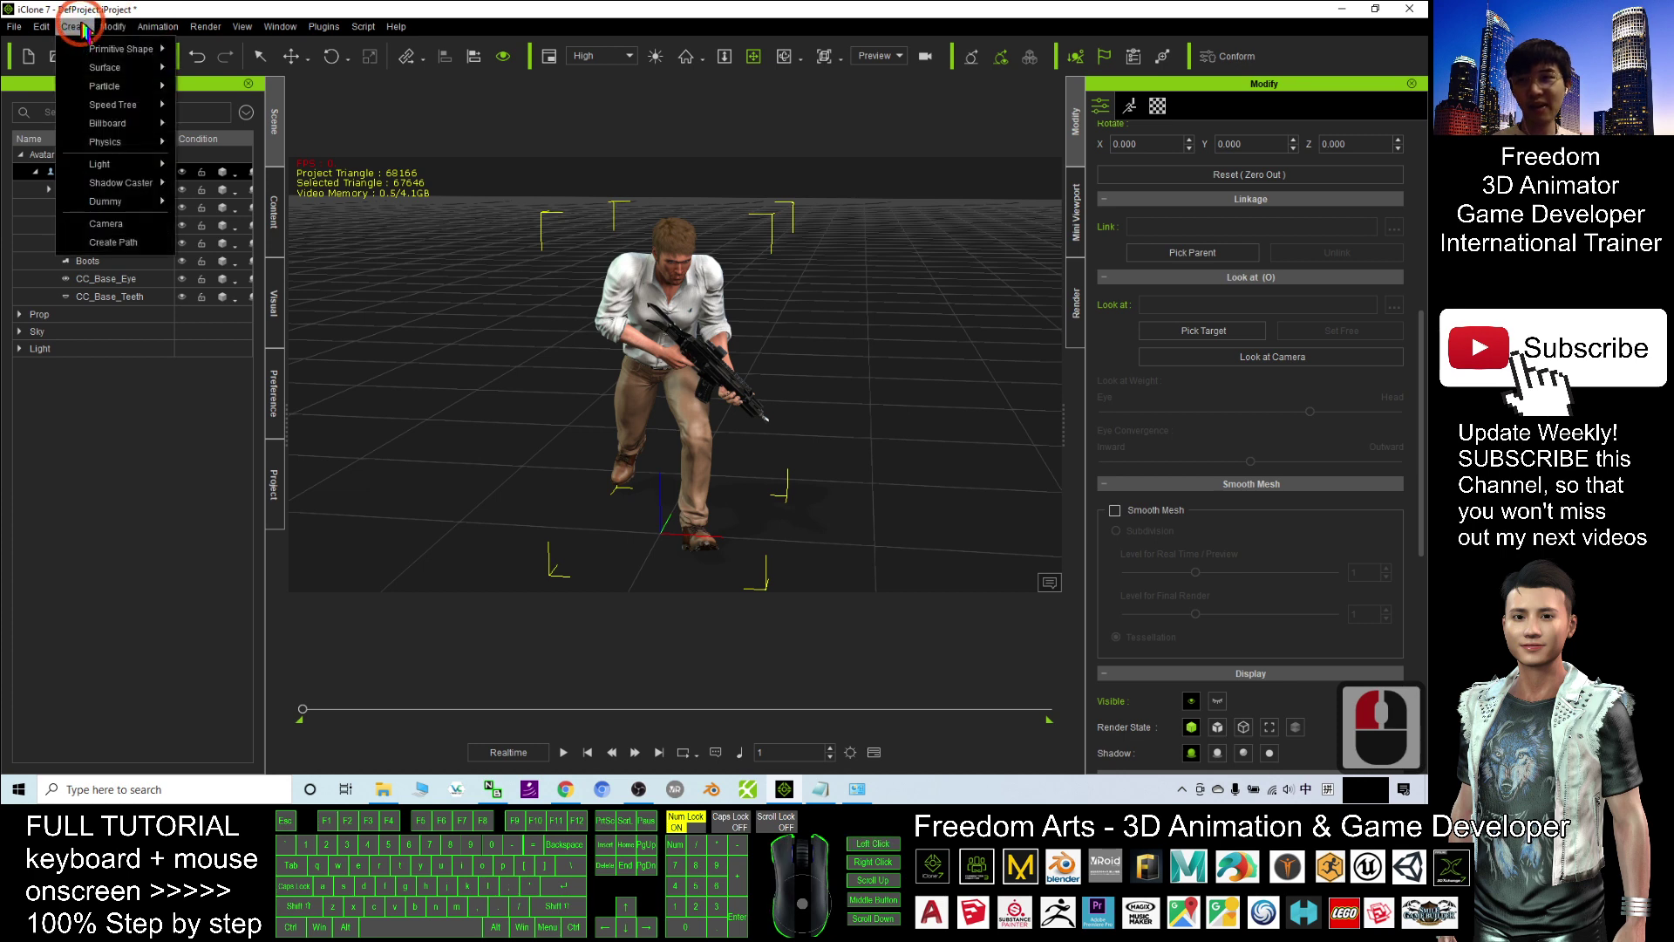
{"action": "left_click", "coordinate": [106, 224]}
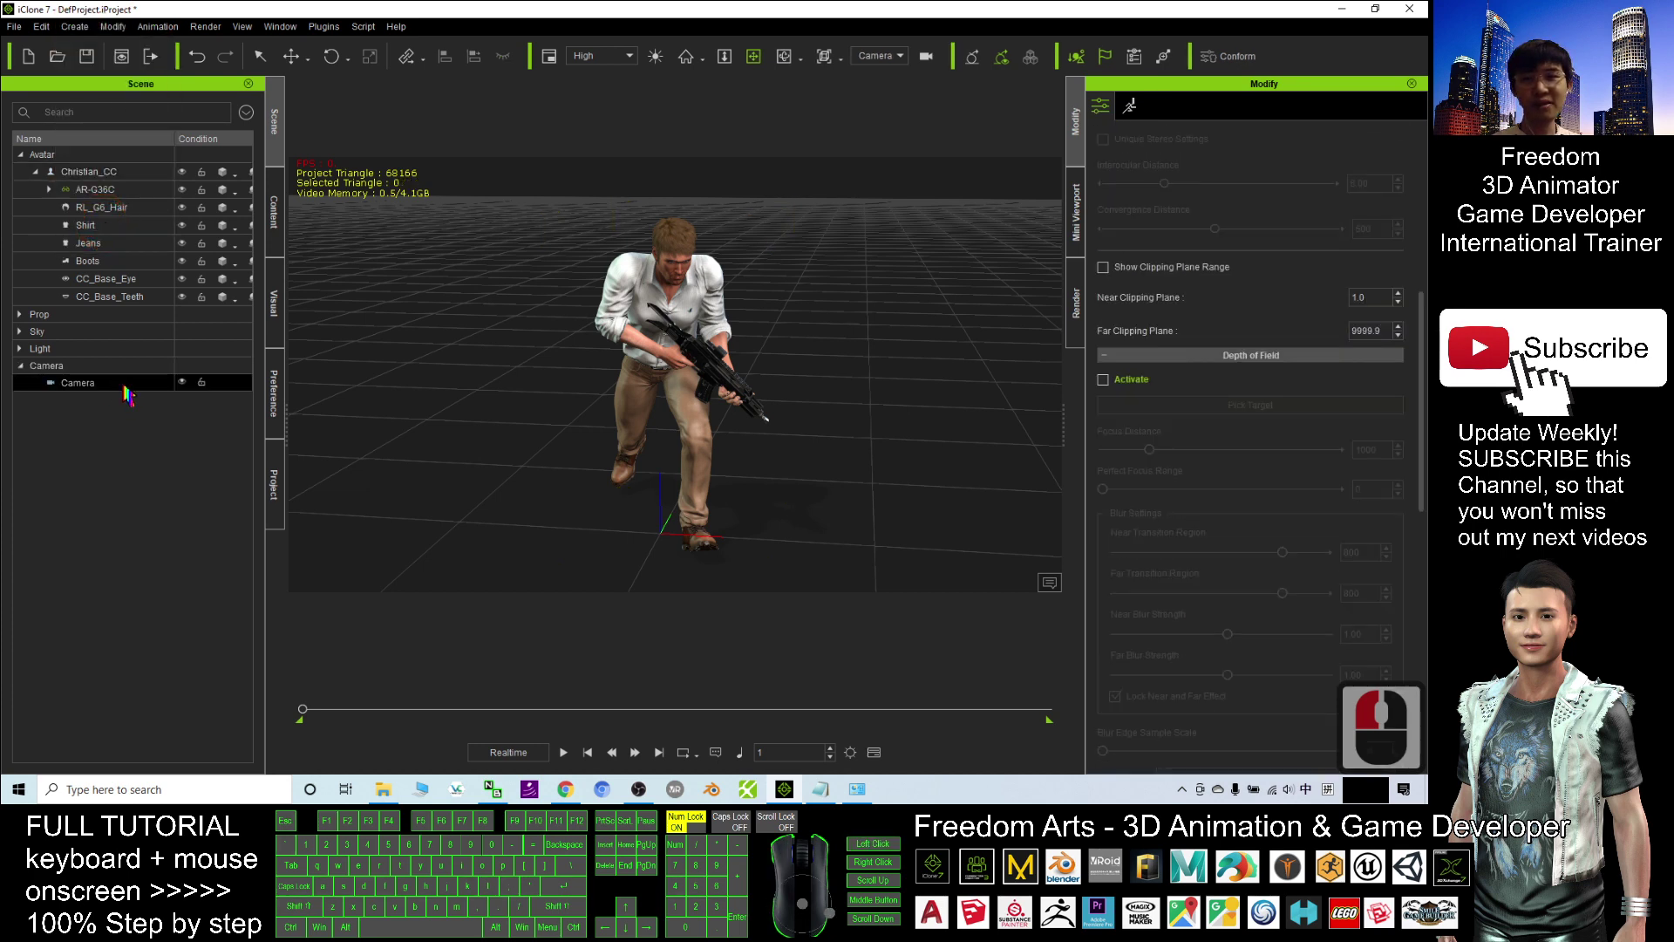
- Attach the camera to the Christian_CC avatar's RL_BoneRoot, play the animation to check the camera follows, and rewind to the first frame
{"action": "left_click", "coordinate": [1411, 359]}
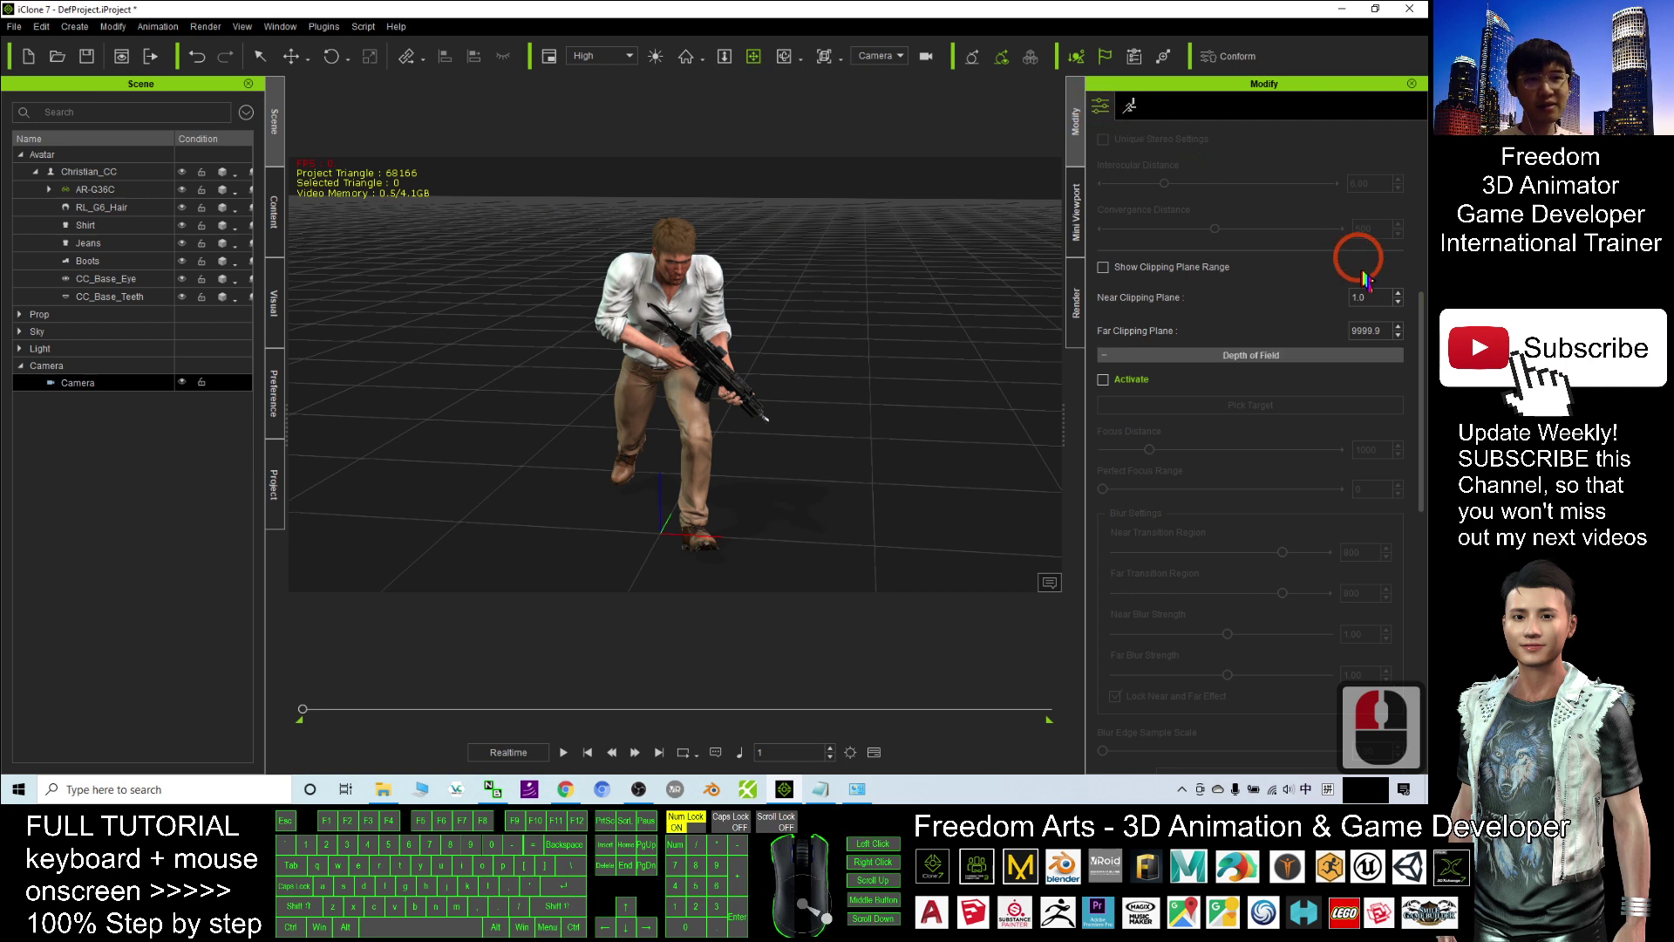
{"action": "left_click_drag", "start_coordinate": [1421, 327], "coordinate": [1421, 536]}
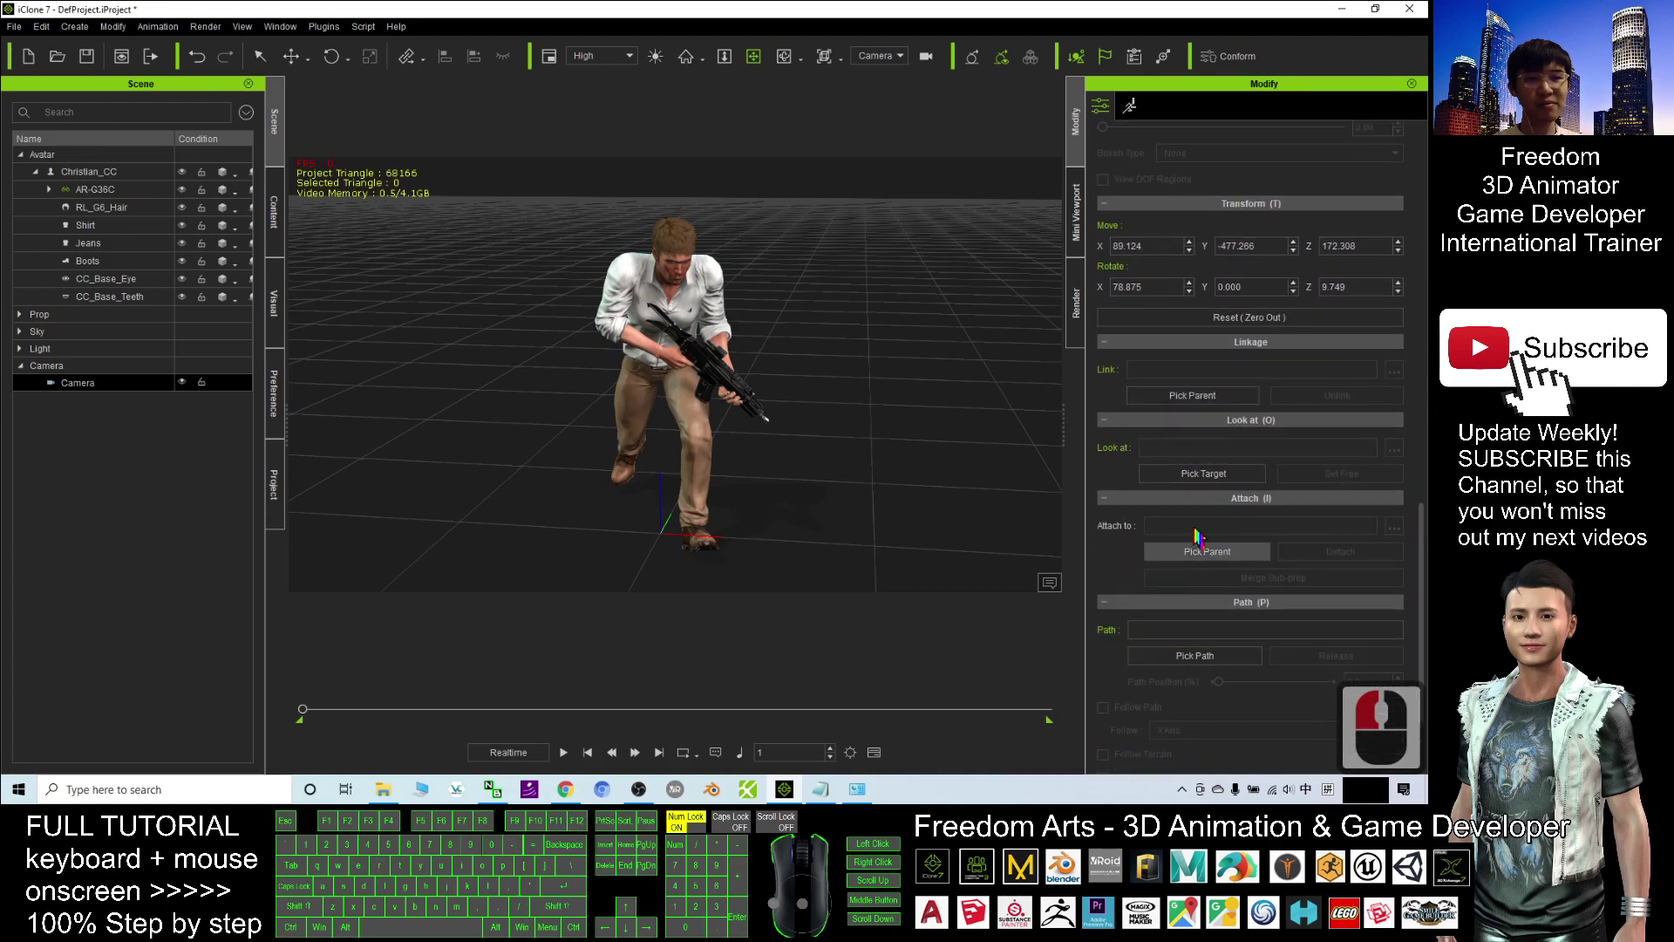
{"action": "left_click", "coordinate": [1206, 551]}
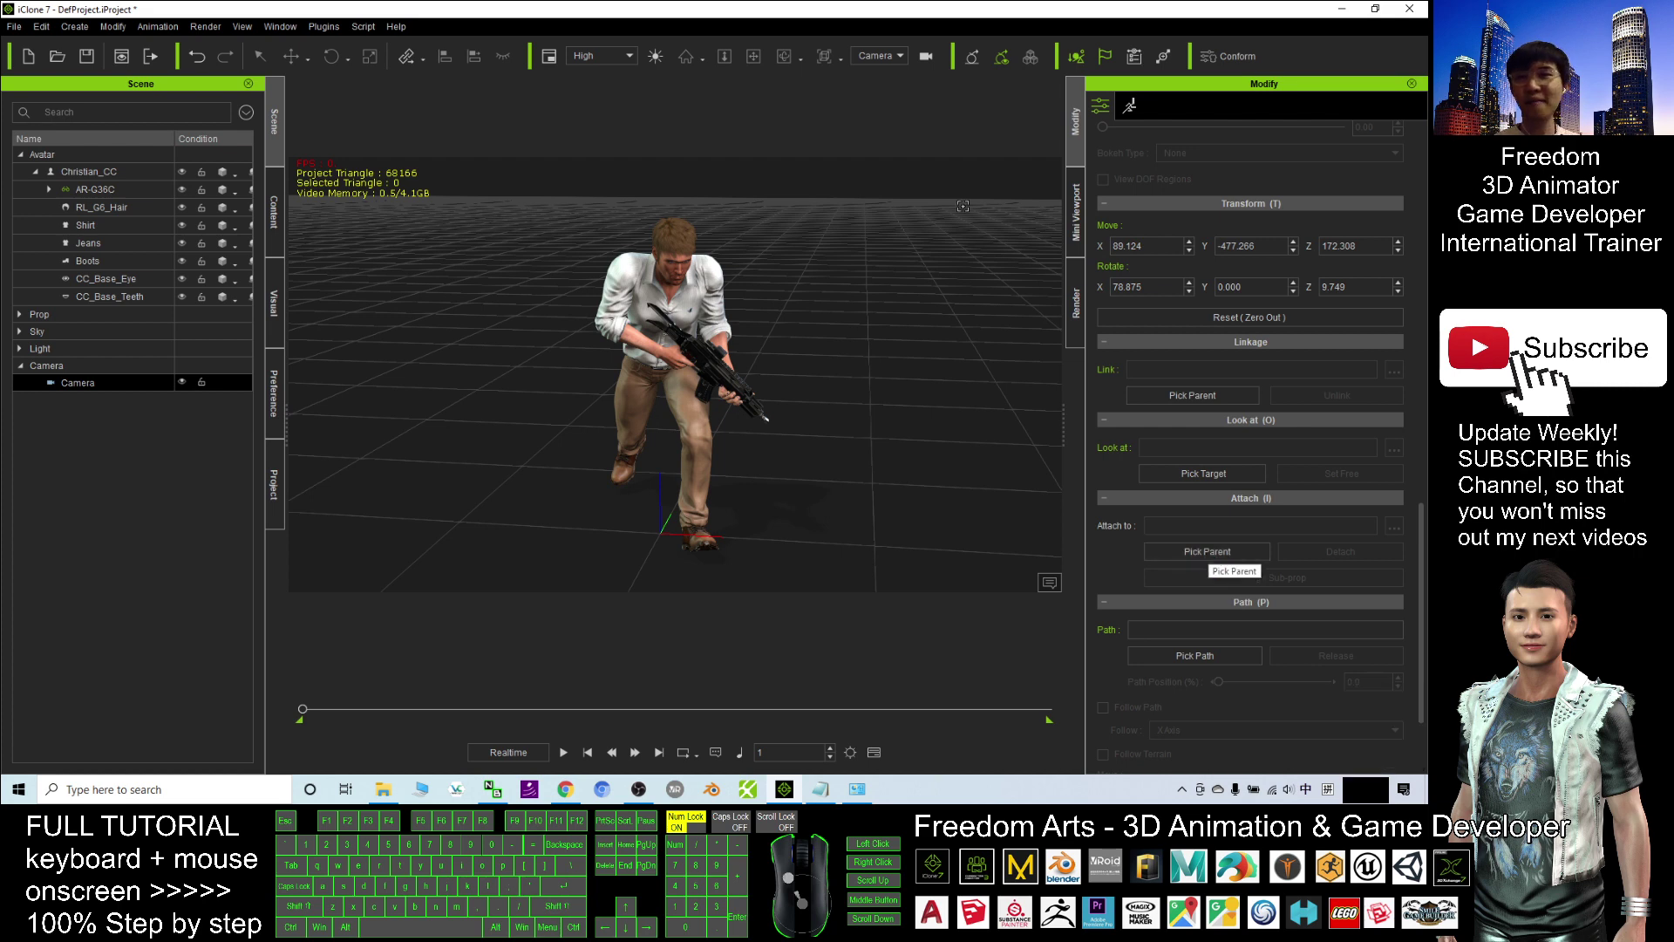
{"action": "left_click", "coordinate": [83, 171]}
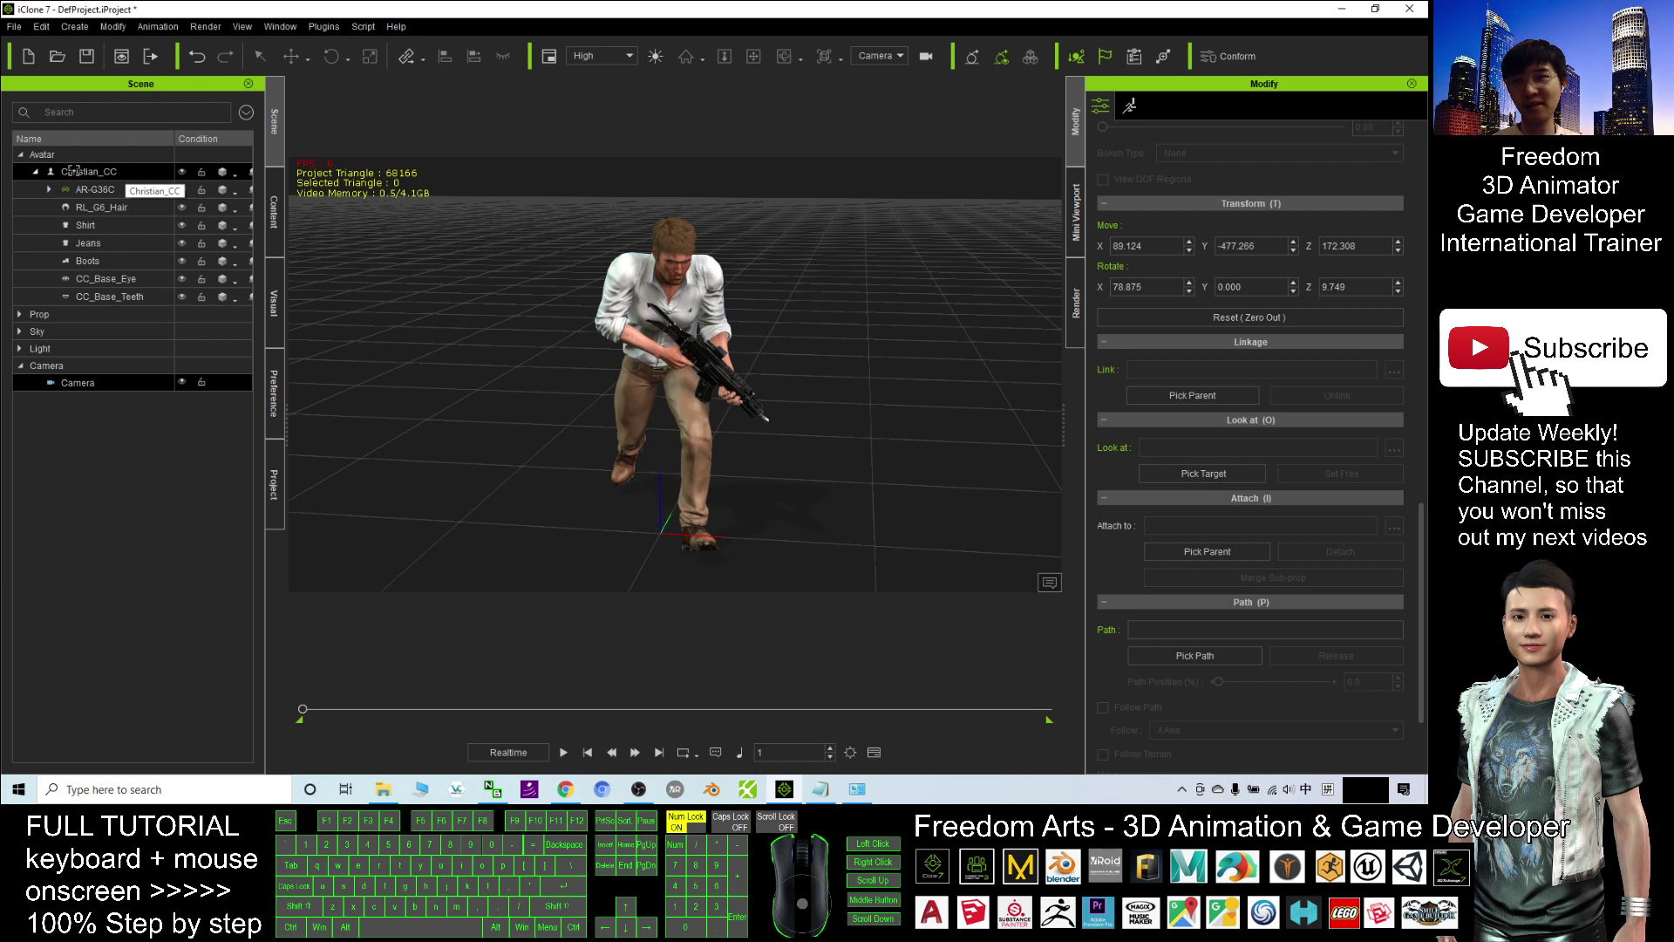
{"action": "left_click", "coordinate": [74, 171]}
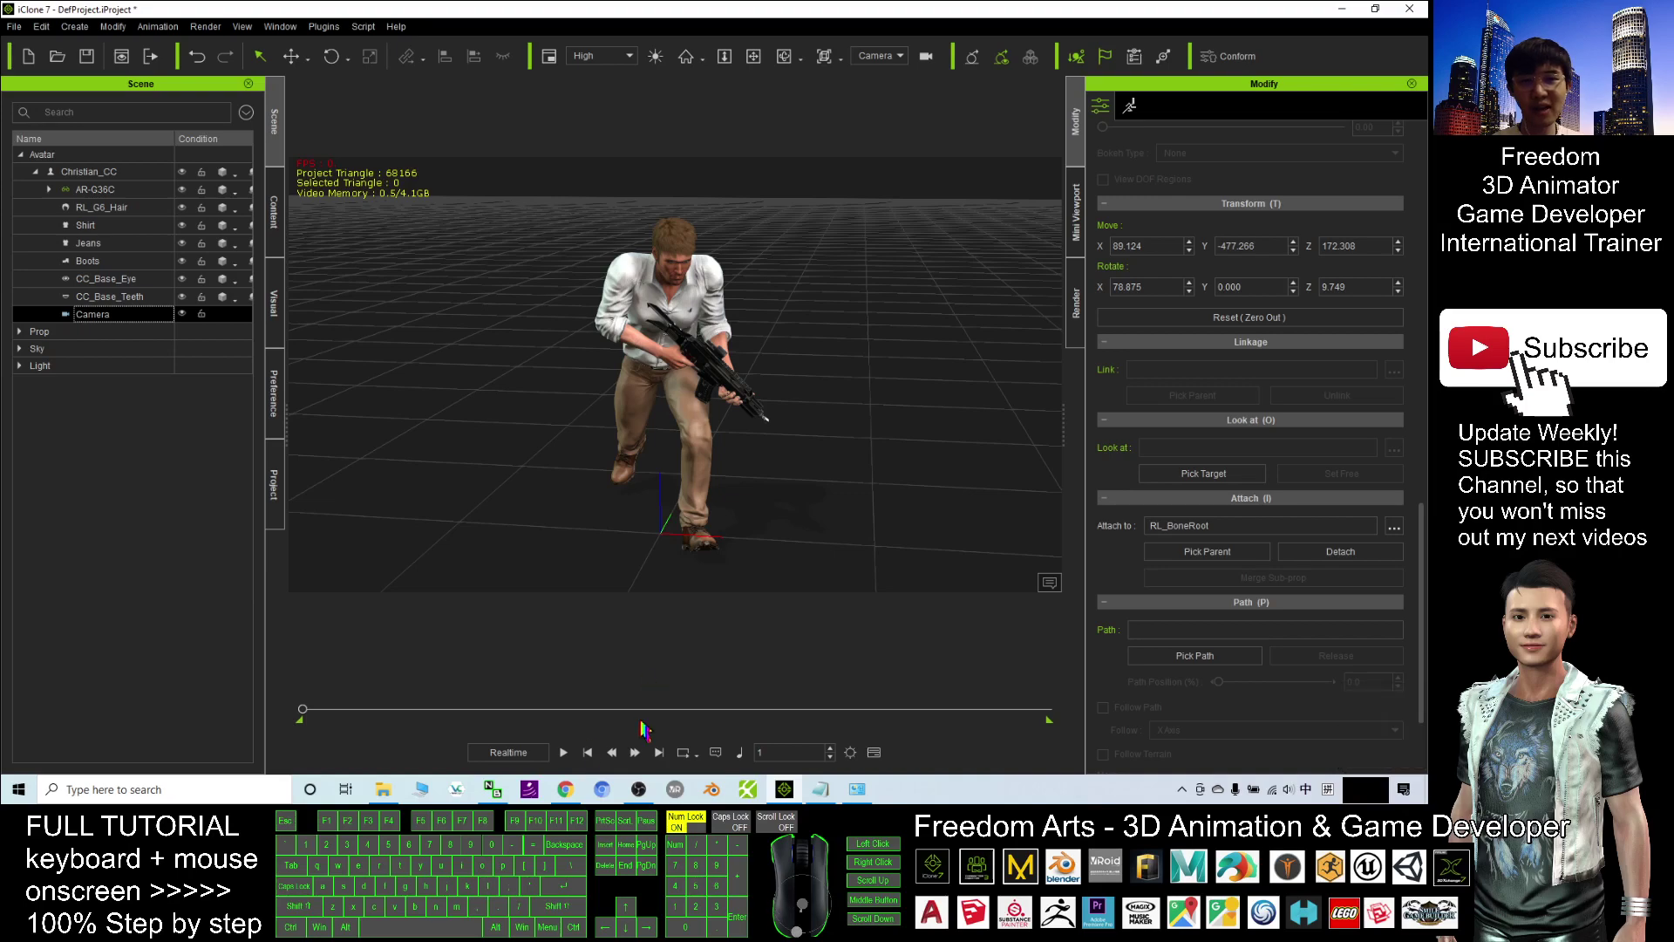
{"action": "left_click", "coordinate": [563, 752]}
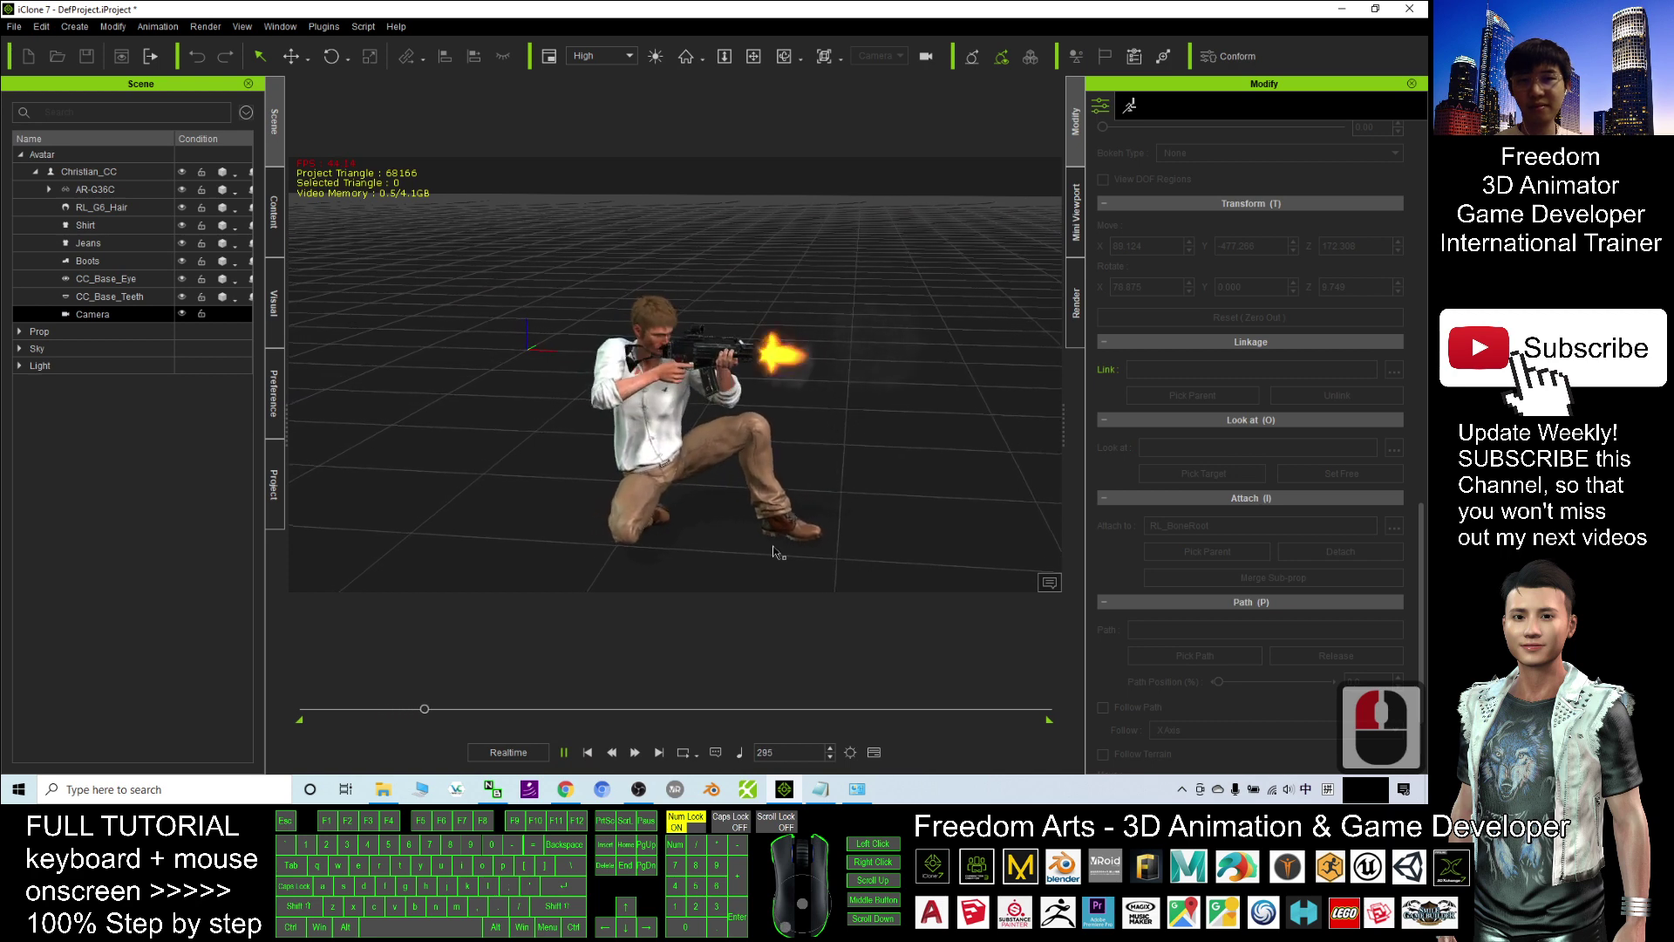
{"action": "left_click", "coordinate": [586, 752]}
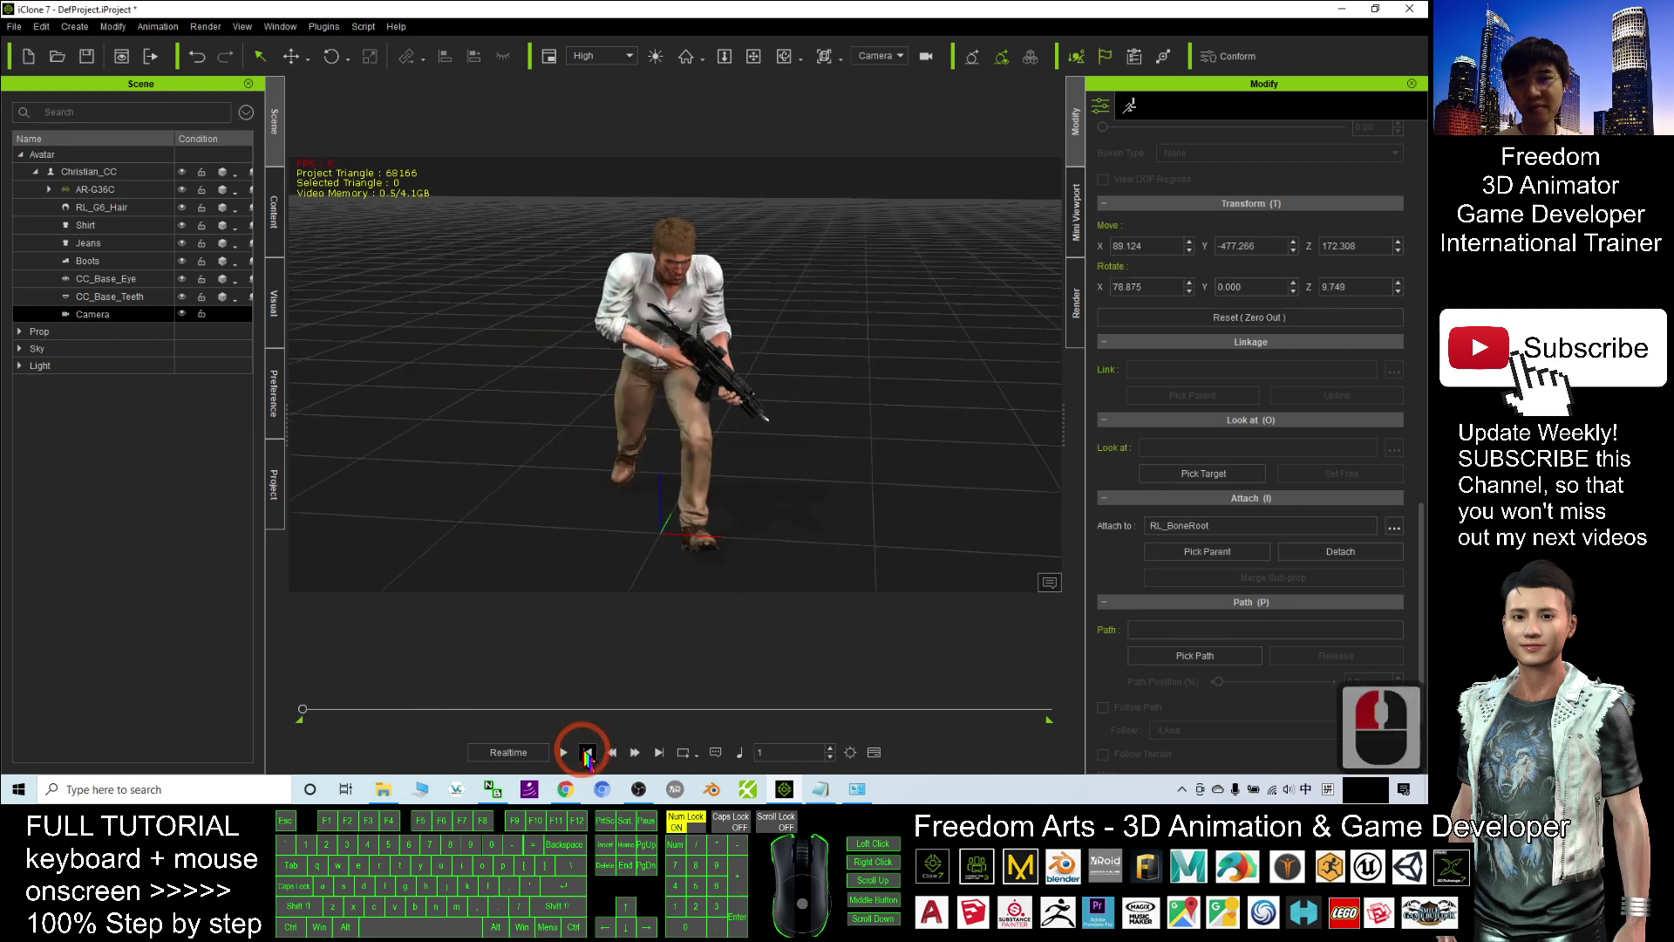
- Orbit and pan the attached camera at frame 1 to a side view of the running avatar, at about X 484.5, Y 44.6, Z 171.1
{"action": "key", "text": "c"}
{"action": "key", "text": "c"}
{"action": "key", "text": "c"}
{"action": "key", "text": "c"}
{"action": "key", "text": "c"}
{"action": "key", "text": "c"}
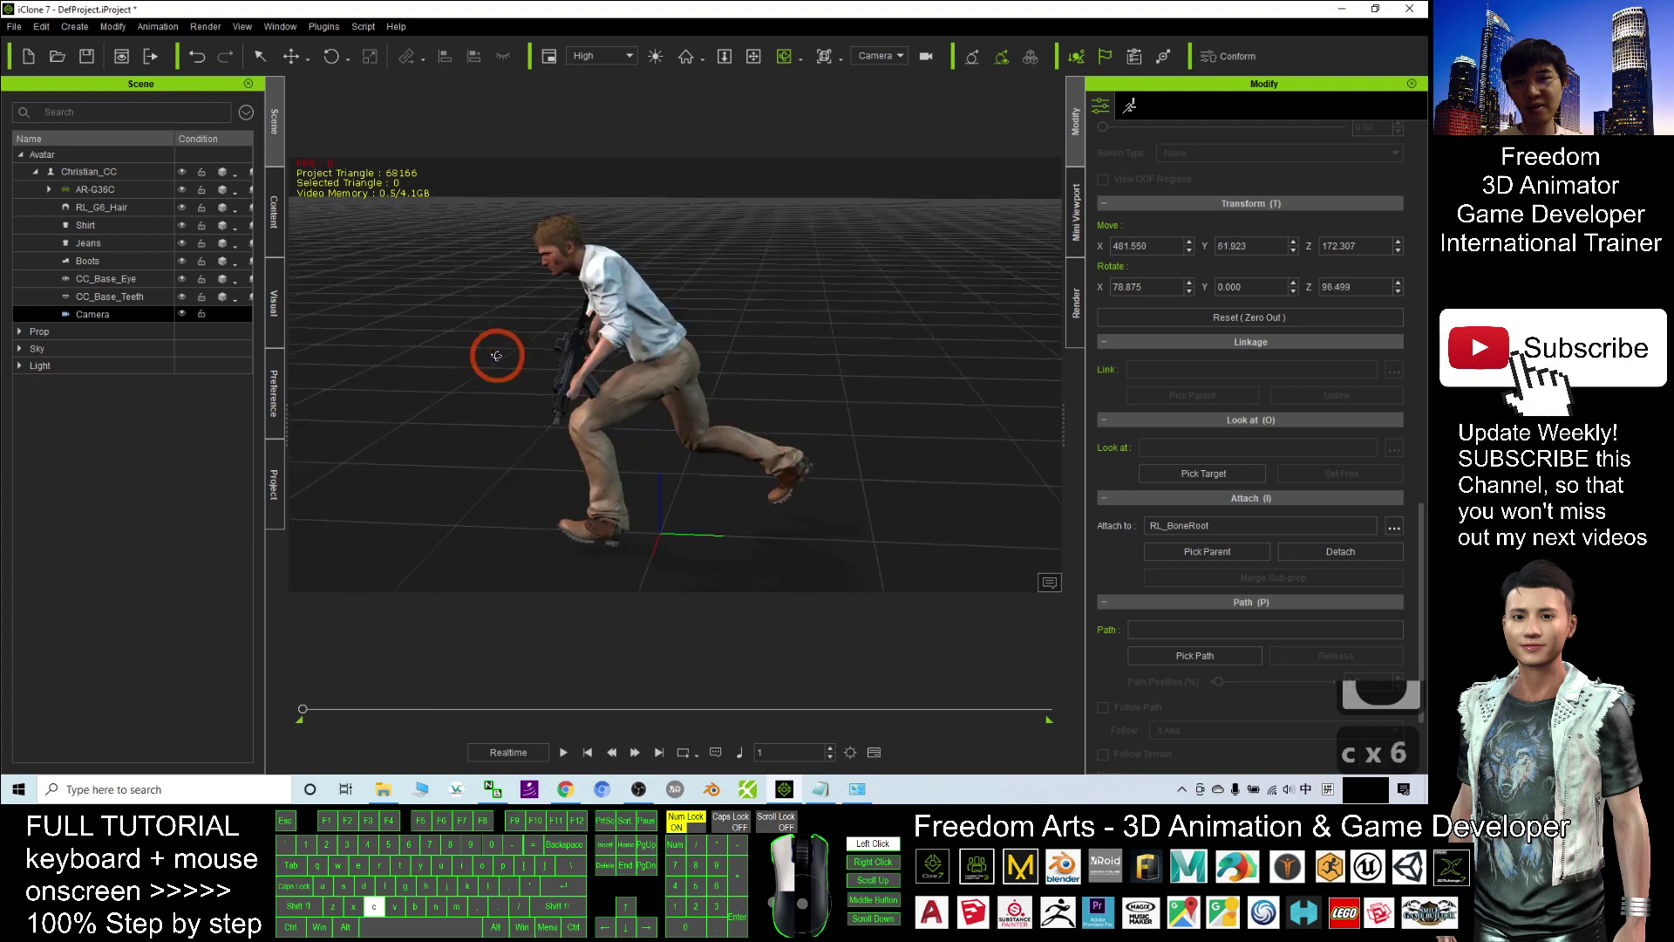
{"action": "key", "text": "x"}
{"action": "key", "text": "x"}
{"action": "key", "text": "x"}
{"action": "key", "text": "x"}
{"action": "key", "text": "x"}
{"action": "key", "text": "x"}
{"action": "key", "text": "x"}
{"action": "key", "text": "x"}
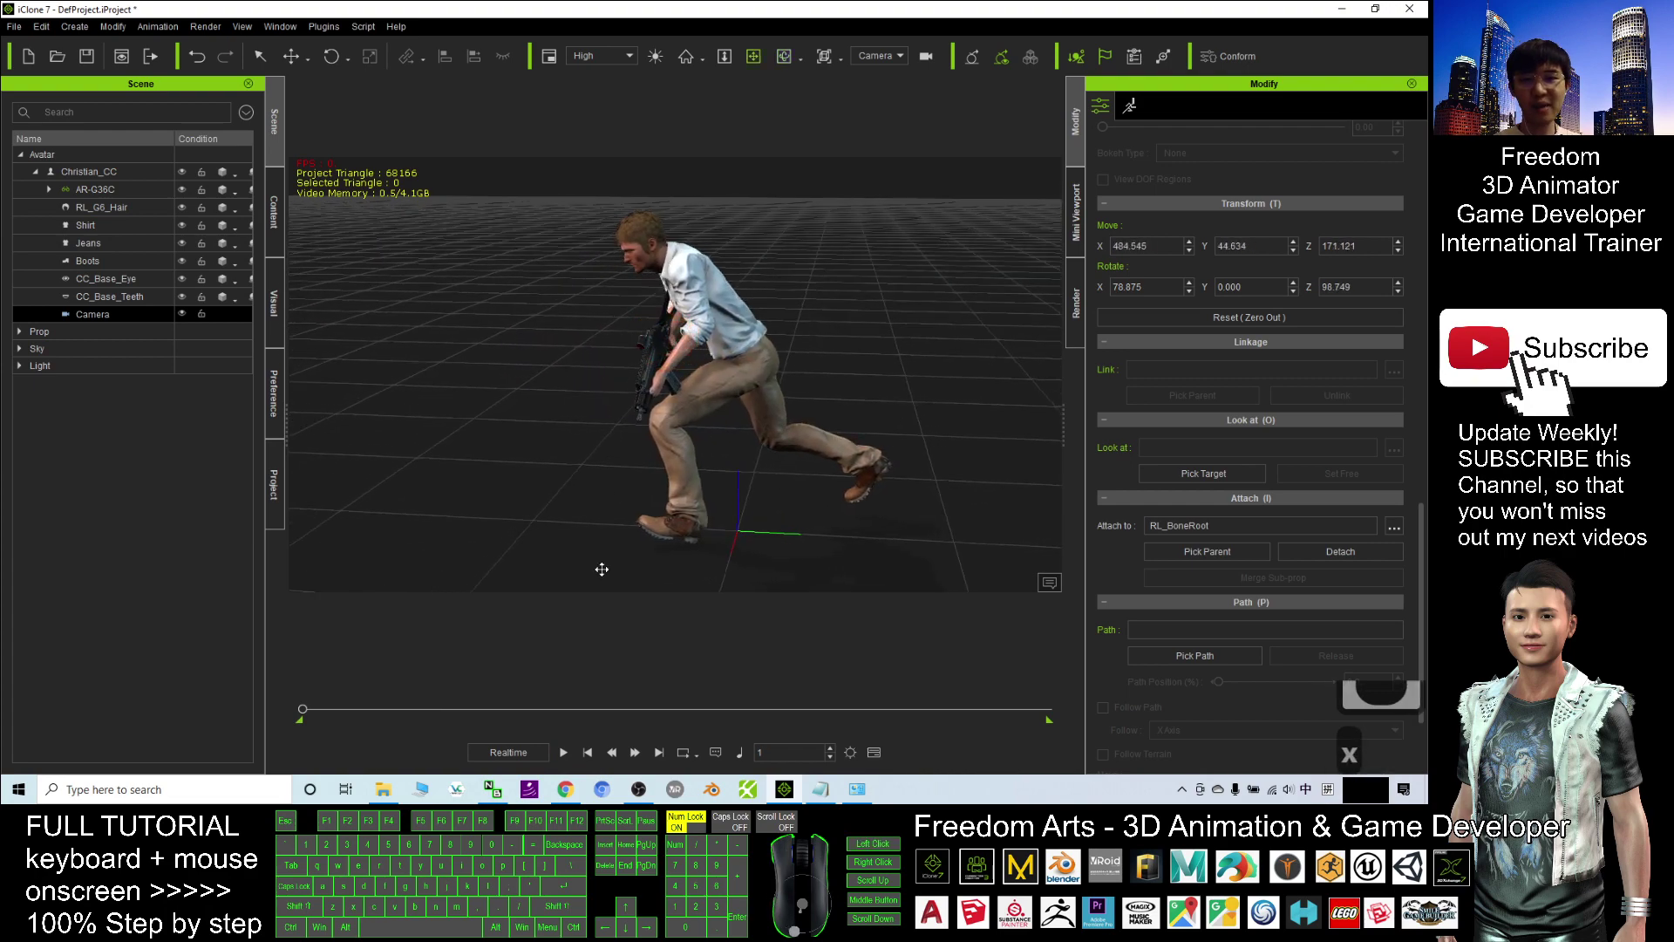
- Play the shot through the kneeling gunfire, stop at frame 406 and shorten the playback range to end at frame 430
{"action": "left_click", "coordinate": [565, 752]}
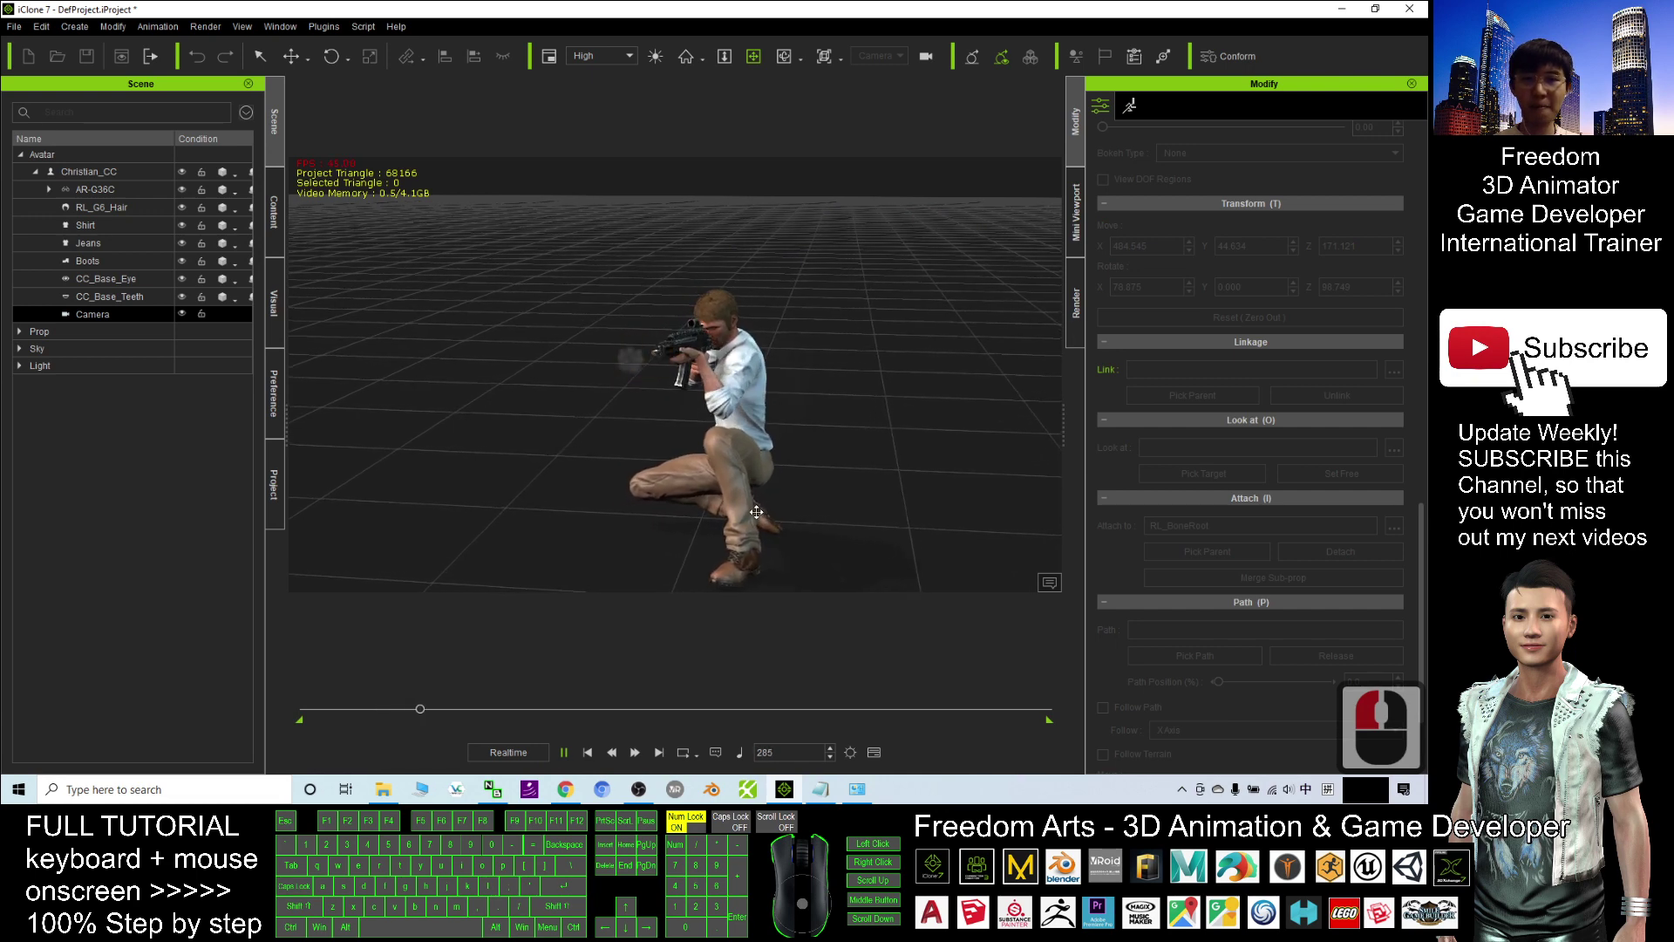
{"action": "left_click", "coordinate": [563, 752]}
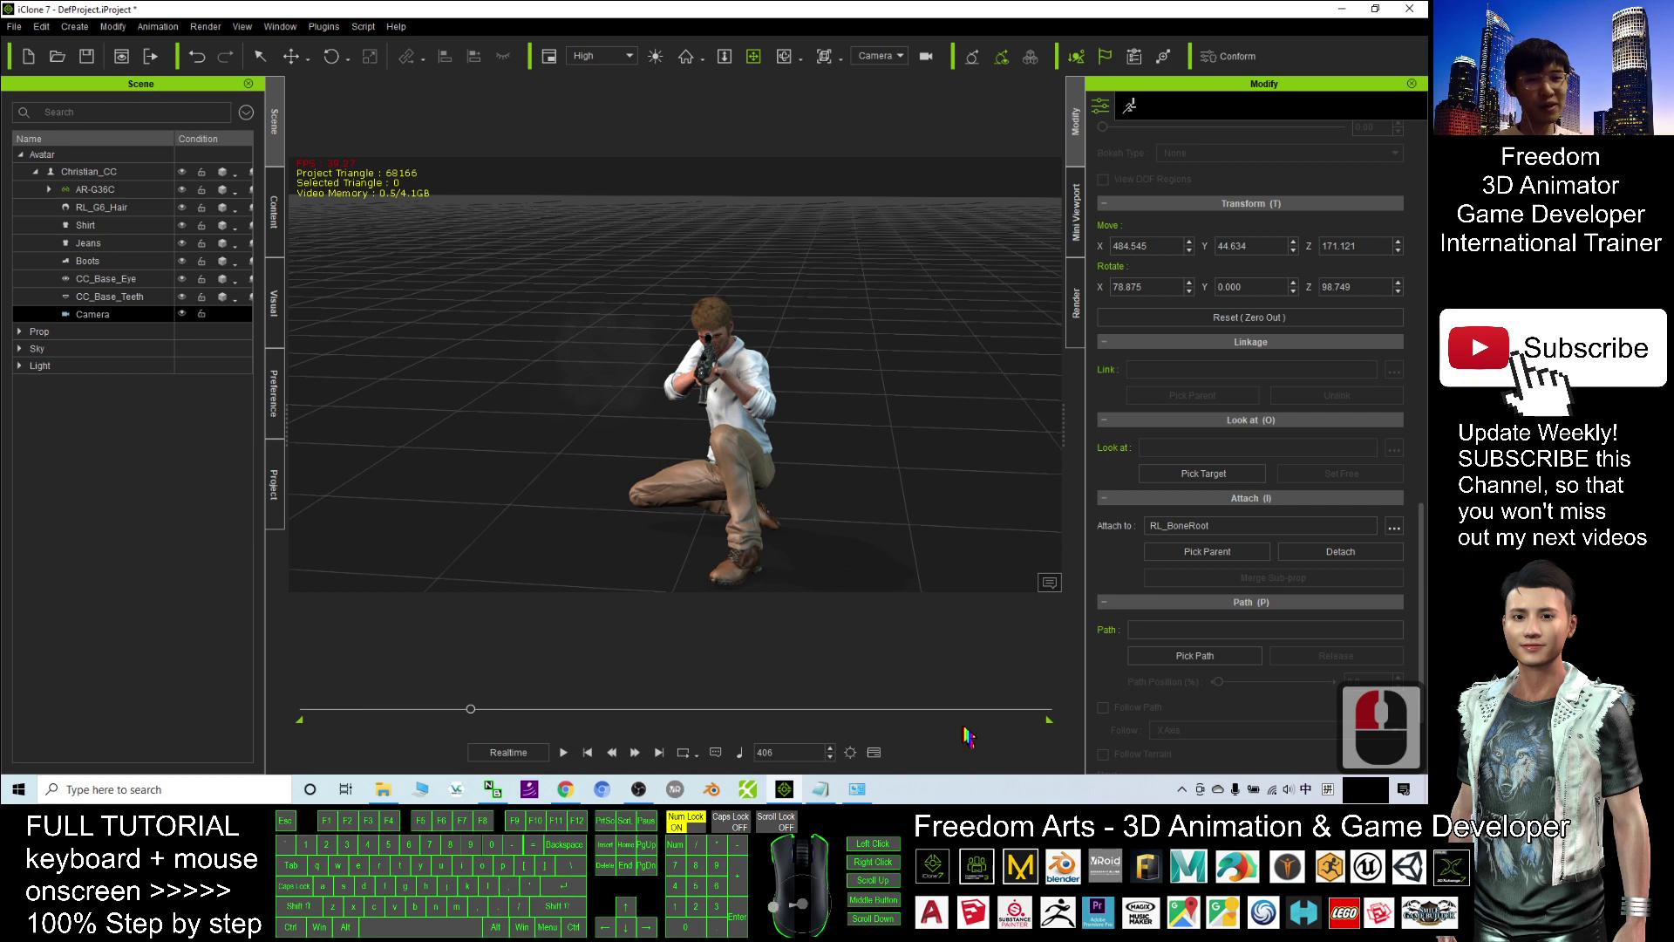
{"action": "left_click_drag", "start_coordinate": [1049, 720], "coordinate": [483, 720]}
- Set the render output to MP4 video with an export range from frame 1 to 430
{"action": "left_click", "coordinate": [1076, 306]}
{"action": "left_click", "coordinate": [1258, 163]}
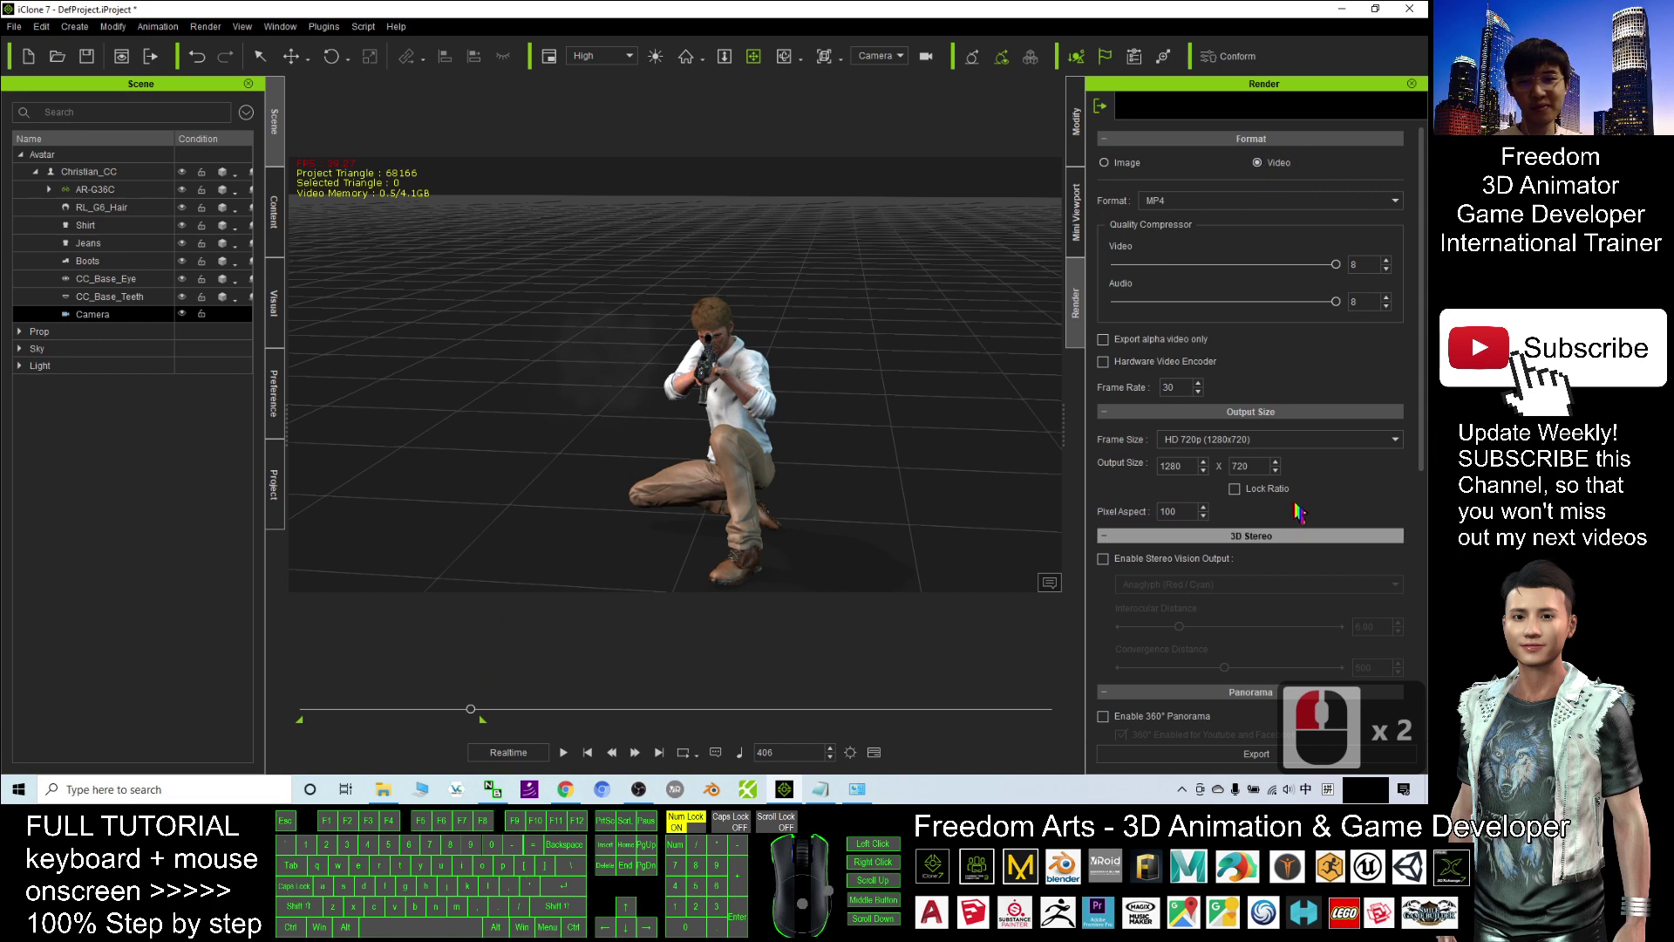
{"action": "scroll", "coordinate": [1247, 523], "scroll_direction": "down", "scroll_amount": 13}
{"action": "left_click", "coordinate": [1138, 620]}
{"action": "left_click", "coordinate": [1176, 644]}
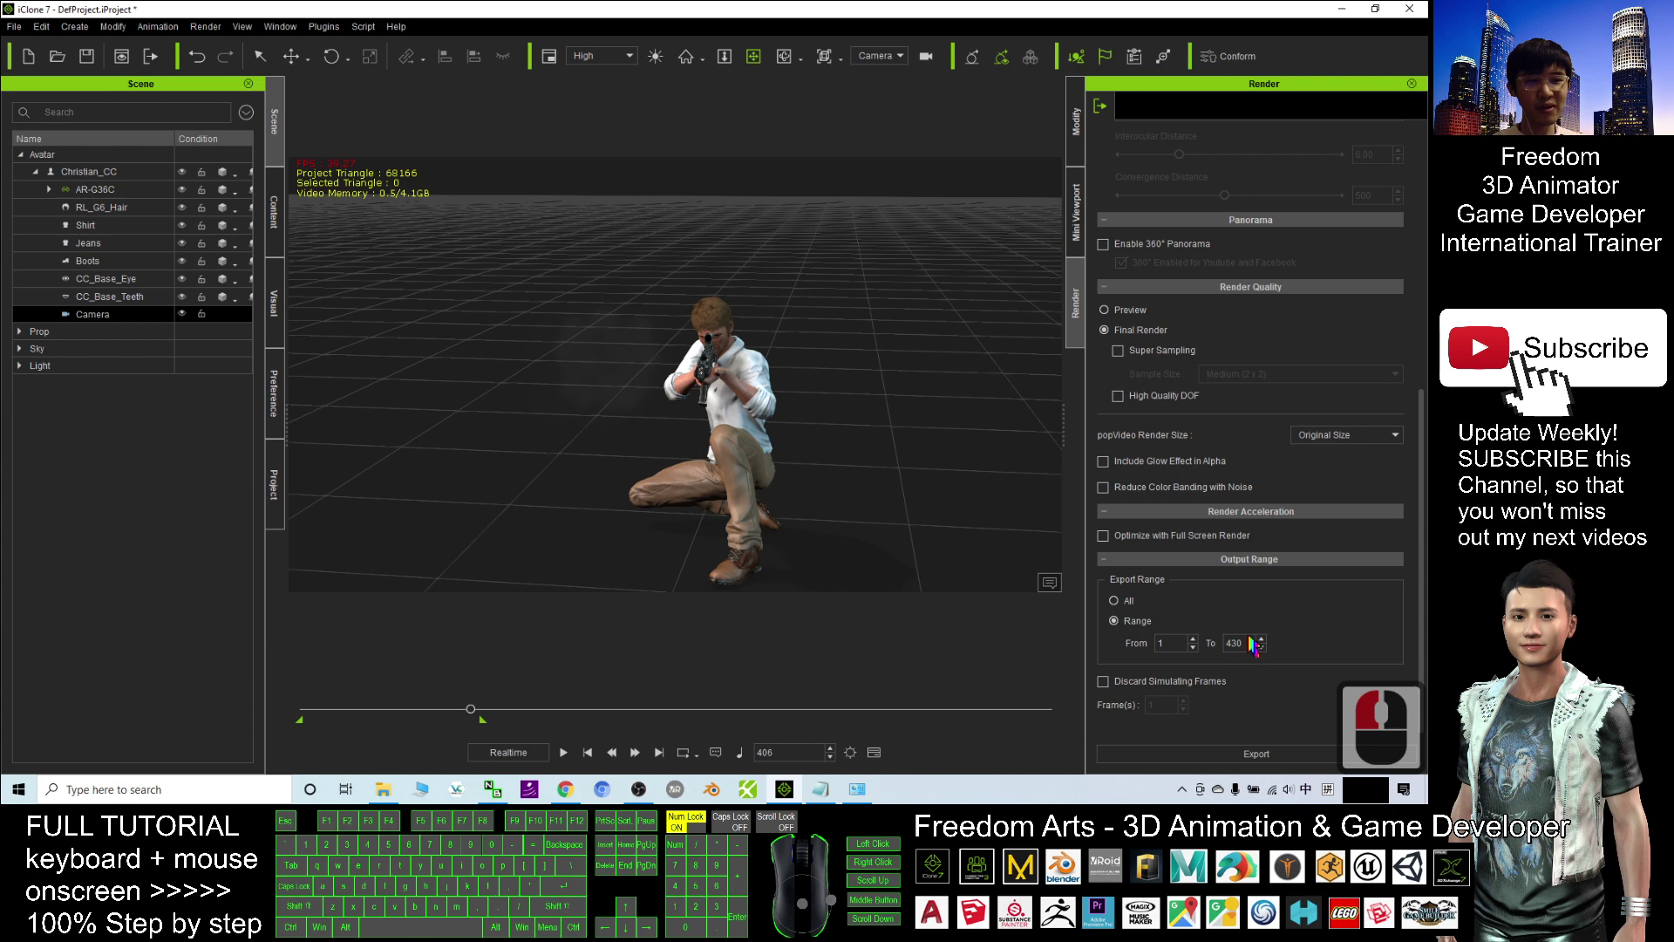
- Play the shortened animation from the first frame to review the camera shot, and rewind to the start
{"action": "left_click", "coordinate": [589, 753]}
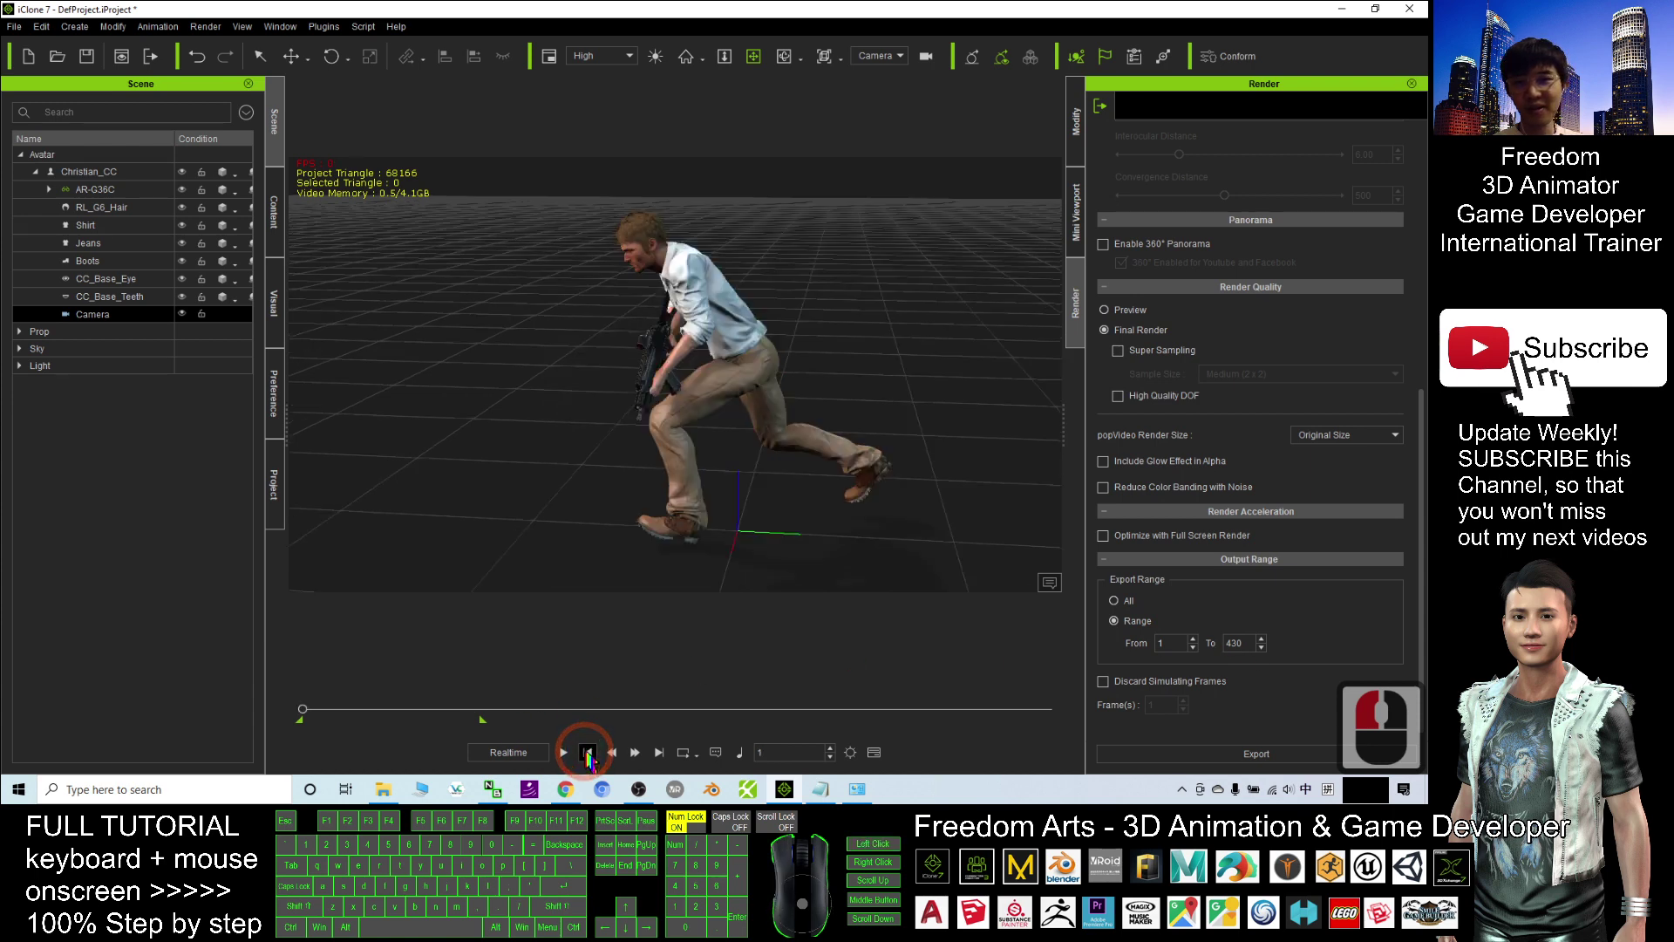
{"action": "left_click", "coordinate": [563, 752]}
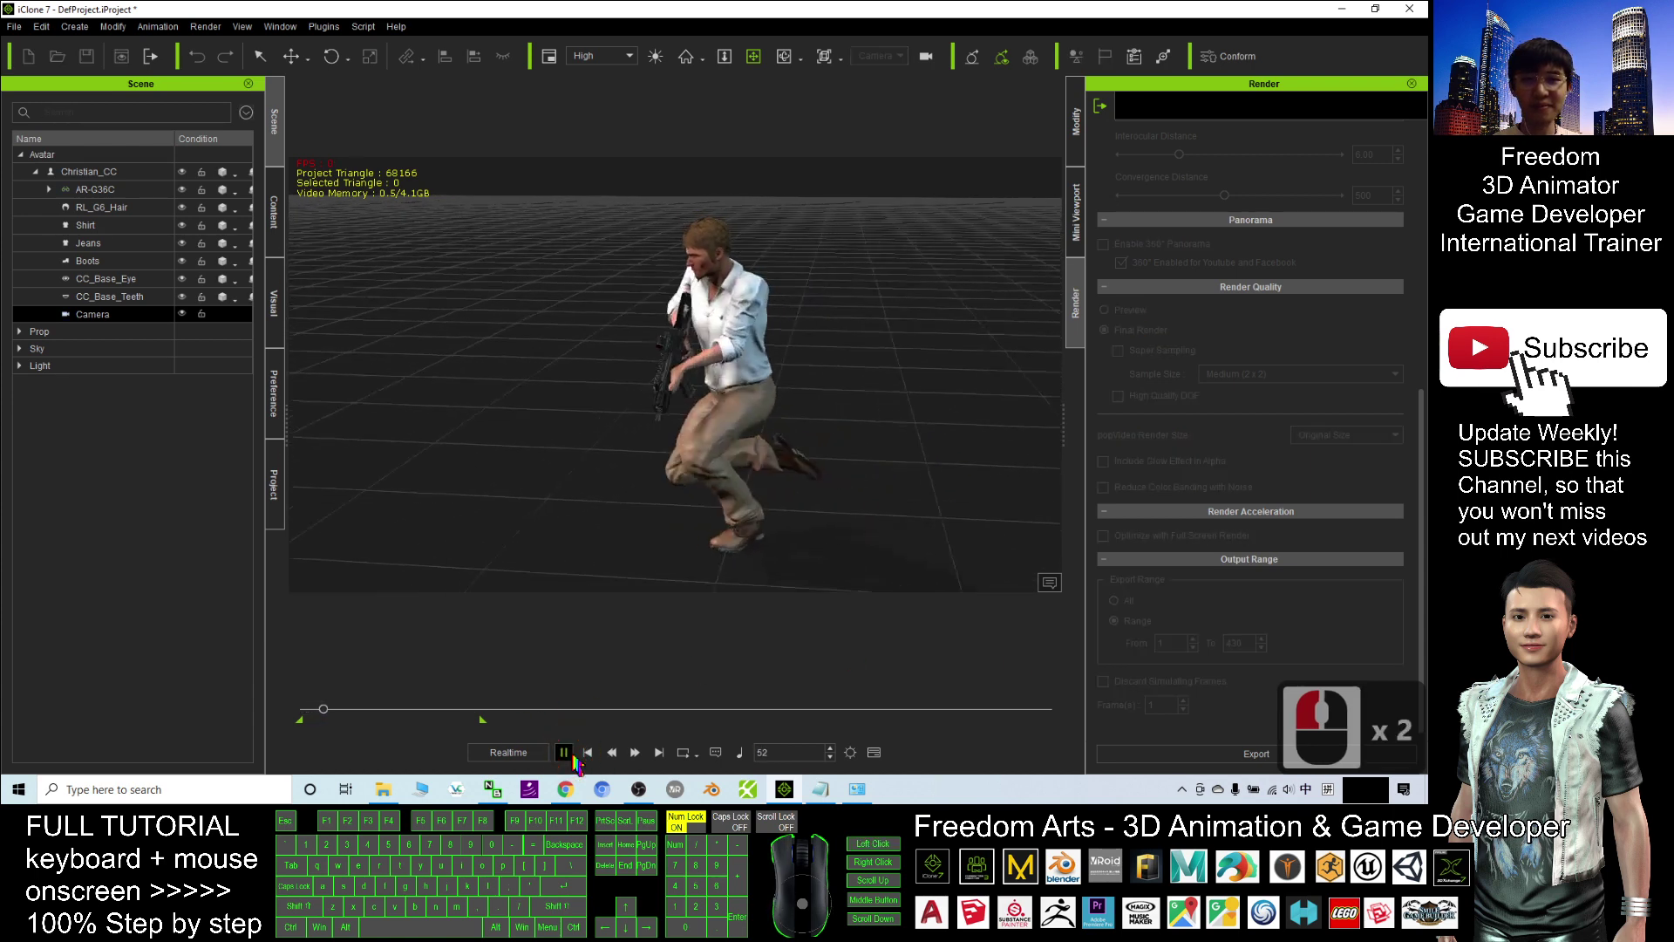
{"action": "left_click", "coordinate": [587, 751]}
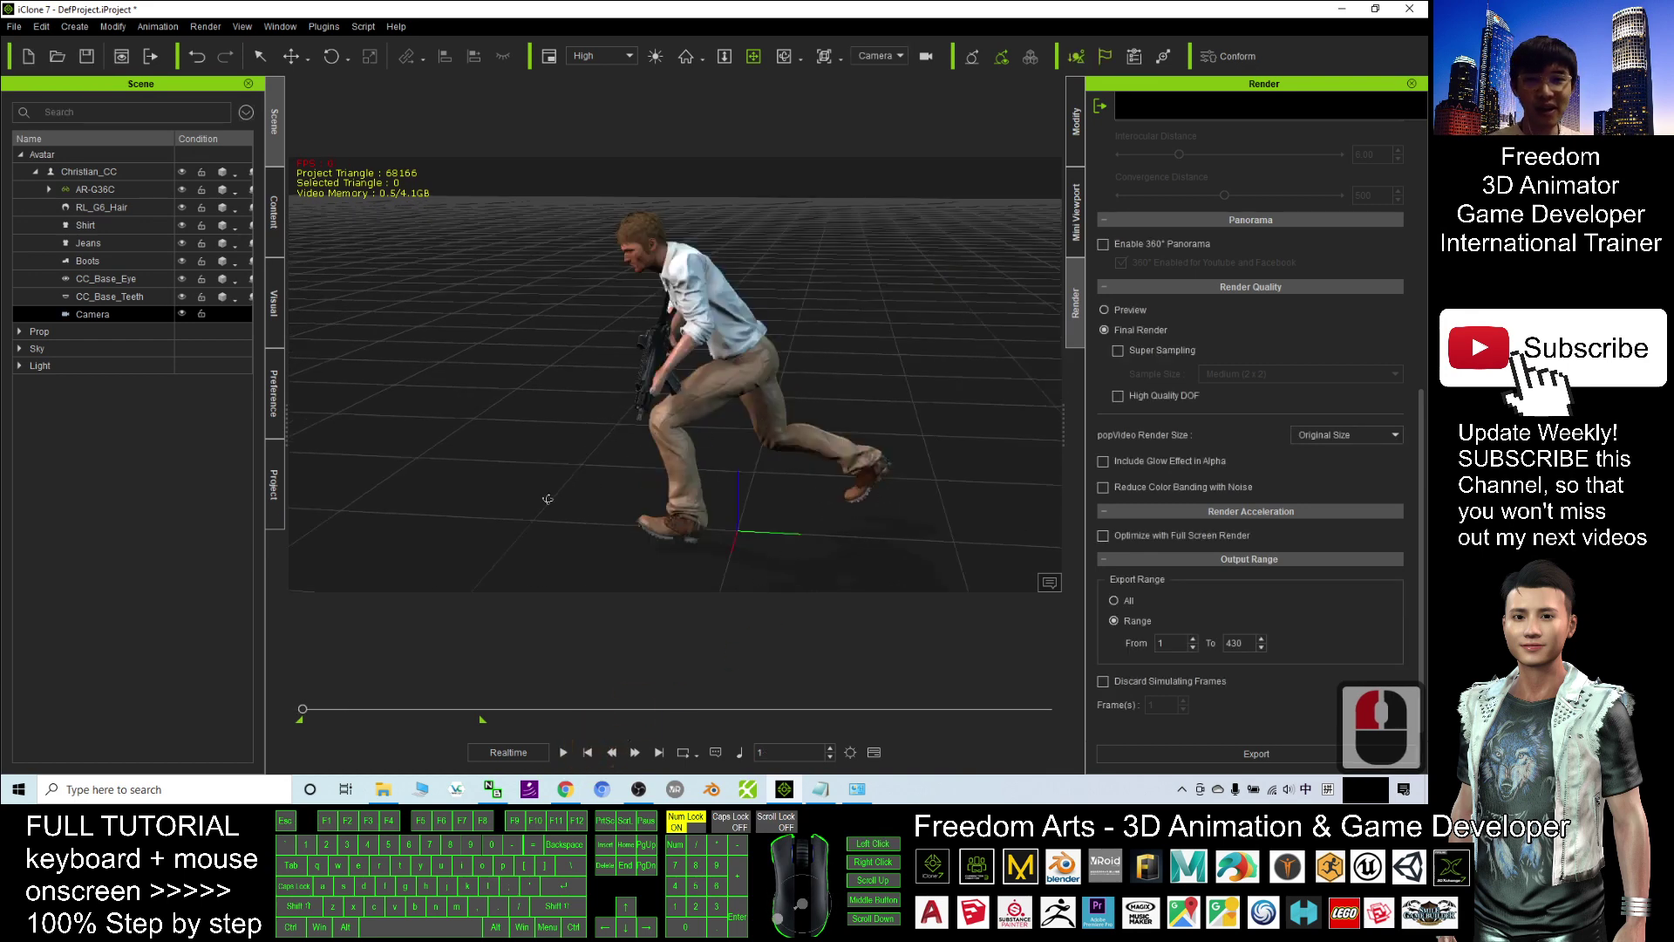
- Orbit the camera around to the avatar's front and bring it back to a side view of the running pose
{"action": "mouse_move", "coordinate": [548, 498]}
{"action": "left_mouse_down"}
{"action": "mouse_move", "coordinate": [773, 523]}
{"action": "mouse_move", "coordinate": [541, 504]}
{"action": "left_mouse_up"}
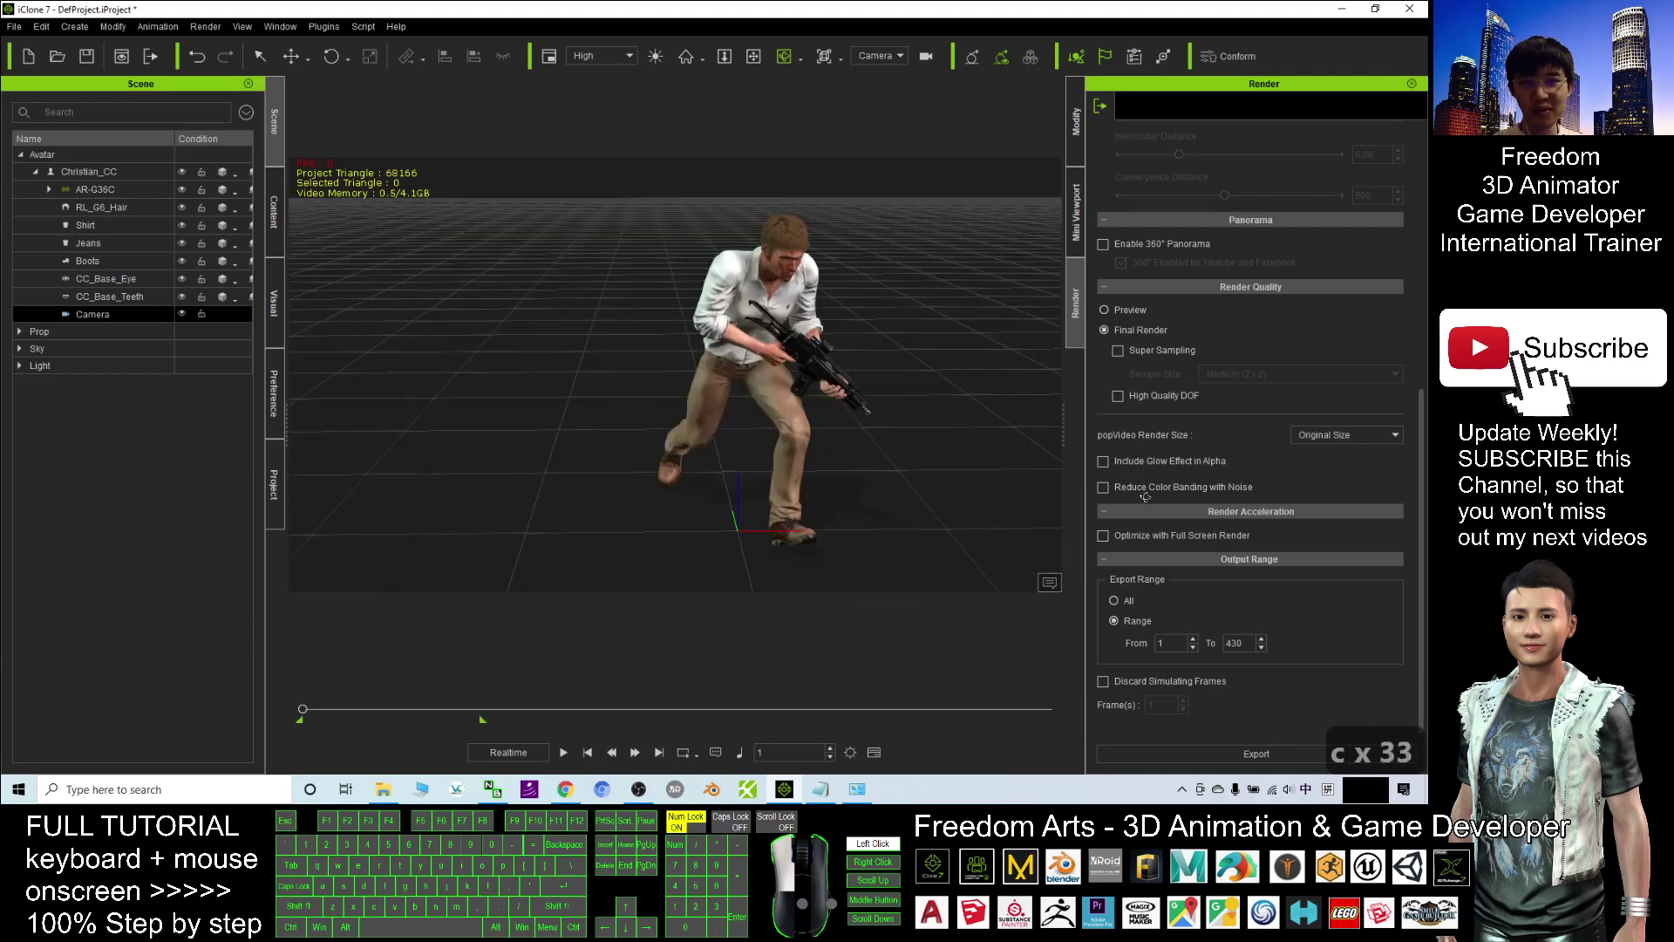
{"action": "left_click_drag", "start_coordinate": [540, 488], "coordinate": [512, 478]}
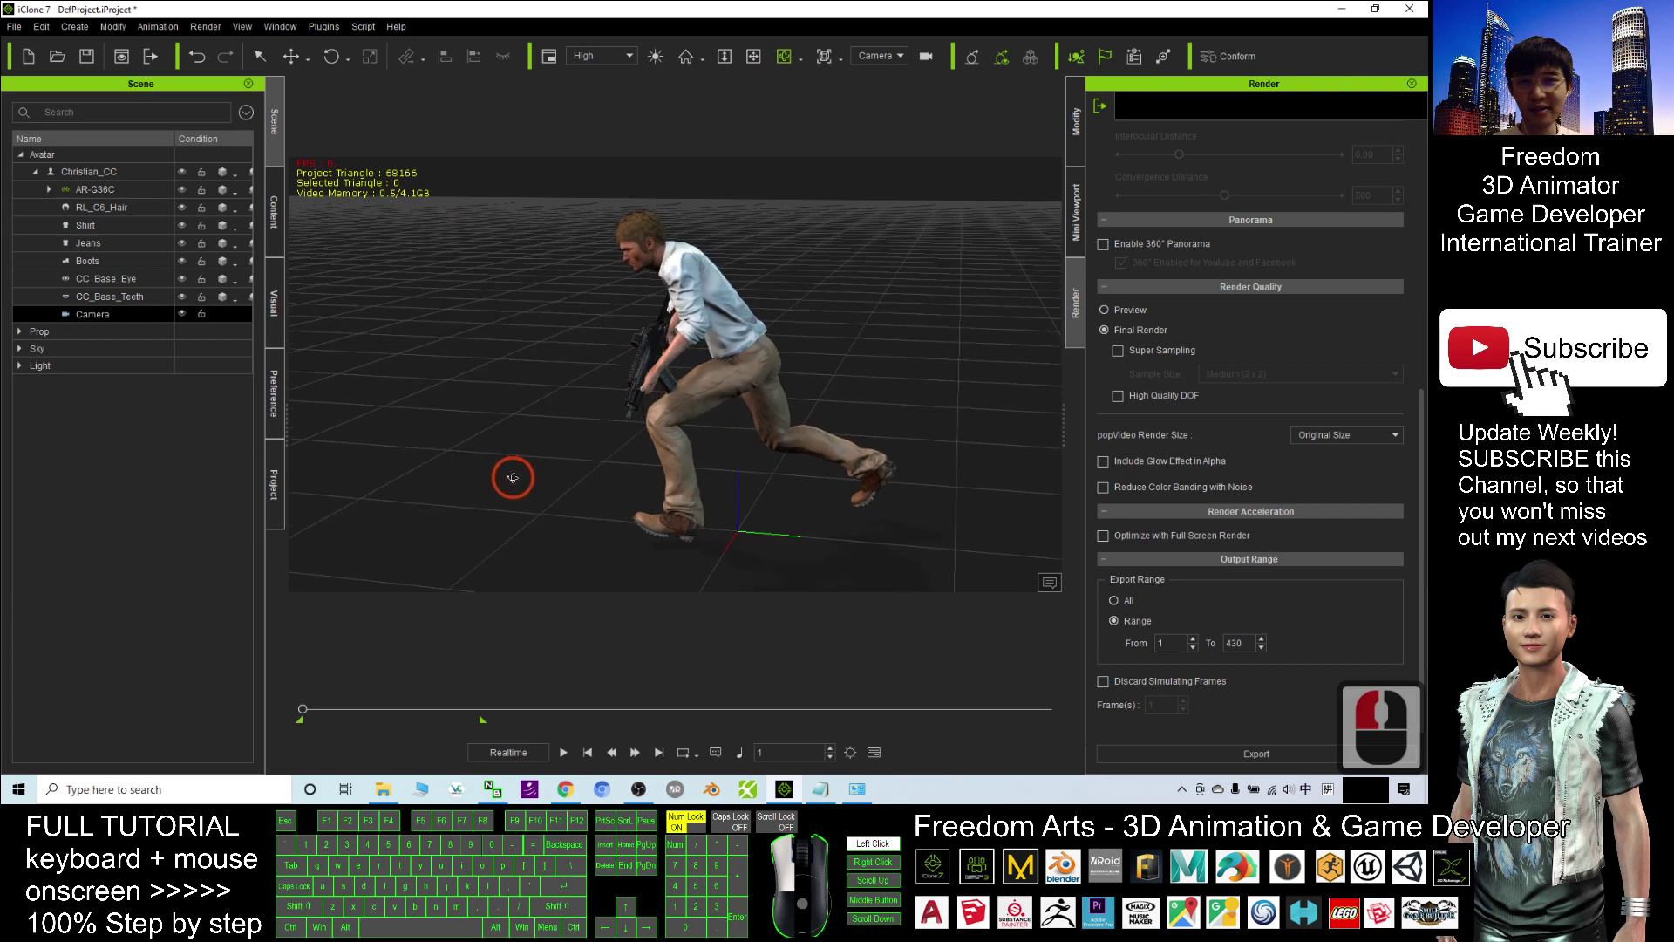
{"action": "left_click", "coordinate": [512, 478]}
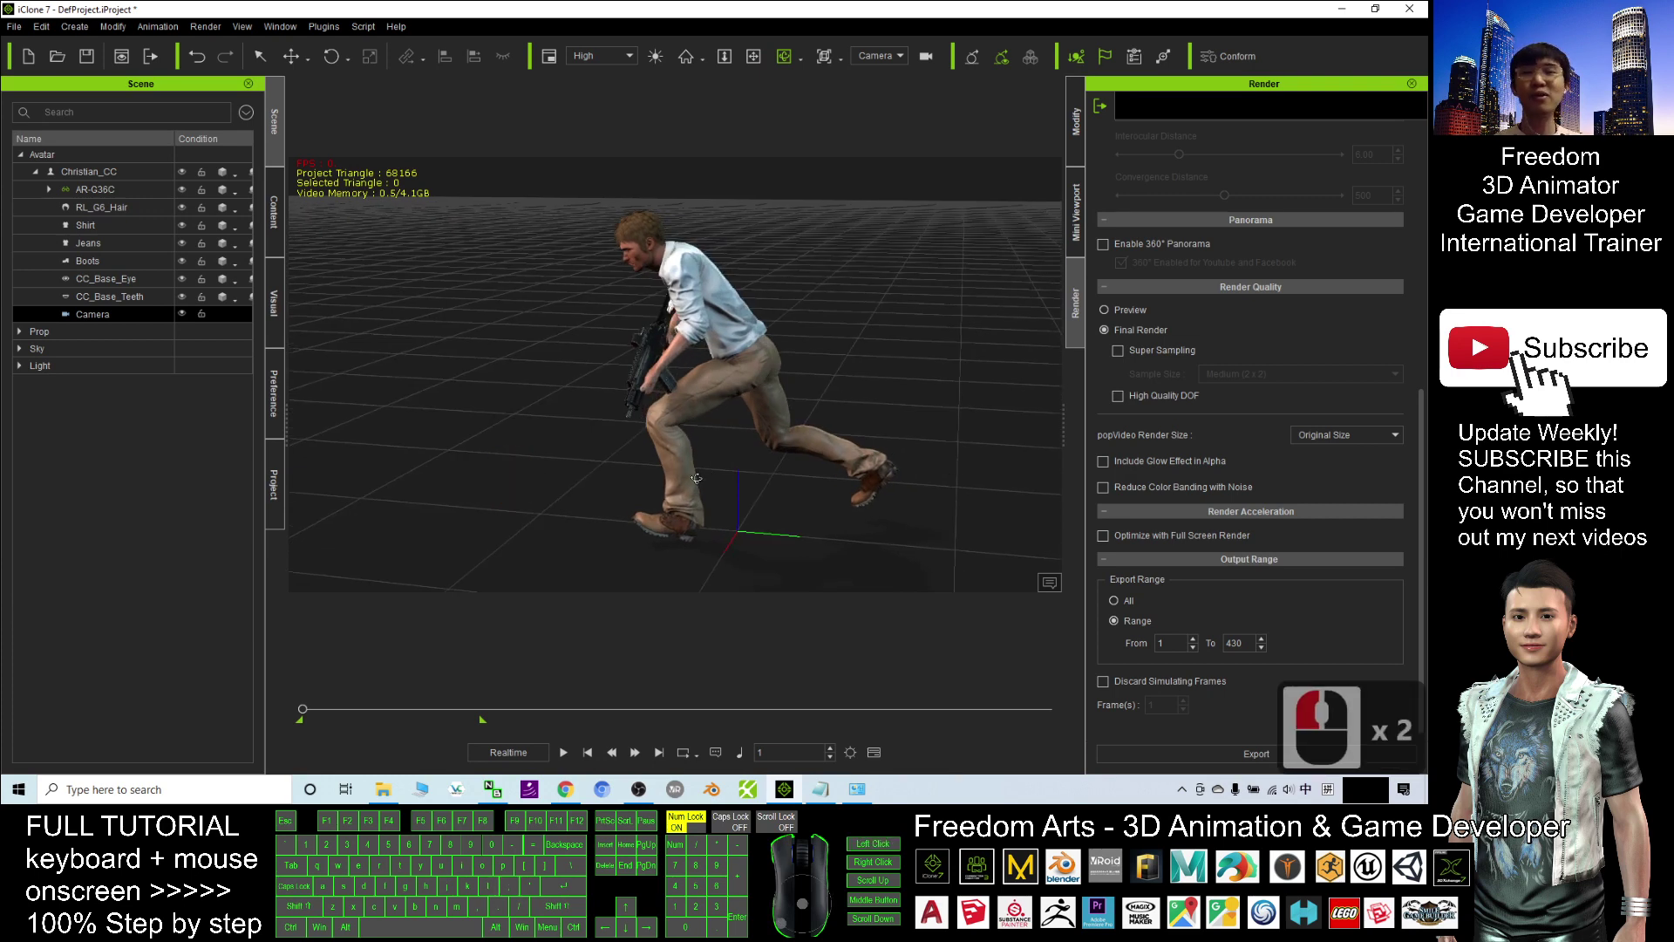